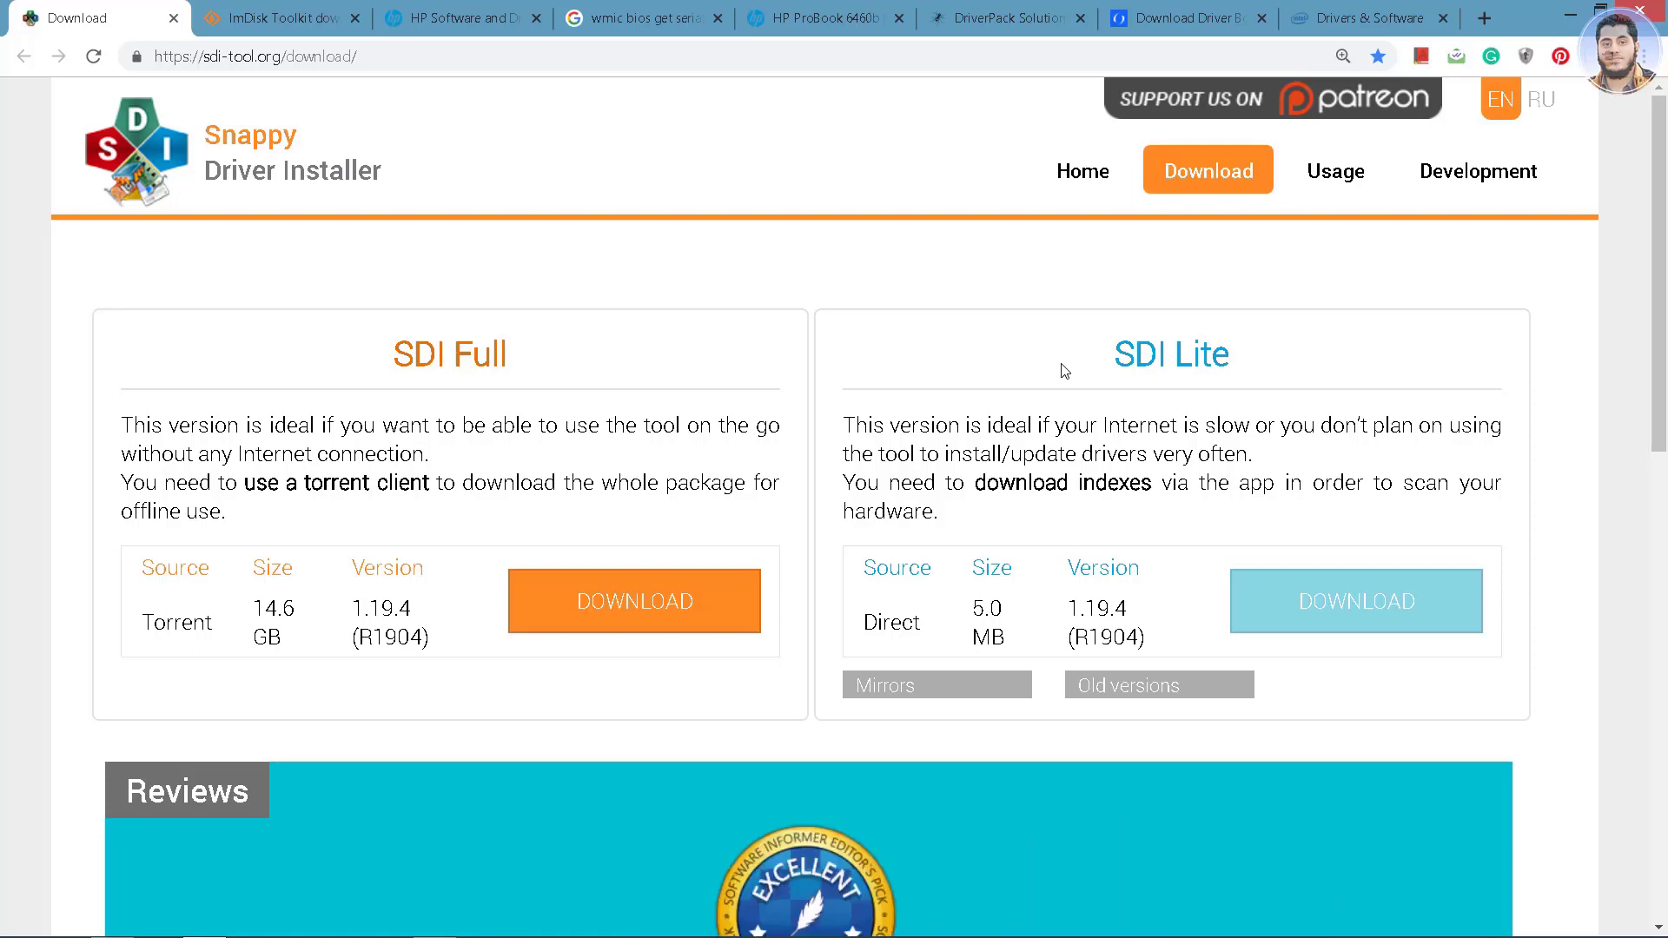
- Open the System information window, maximize it, and launch Device Manager
{"action": "key", "text": "super"}
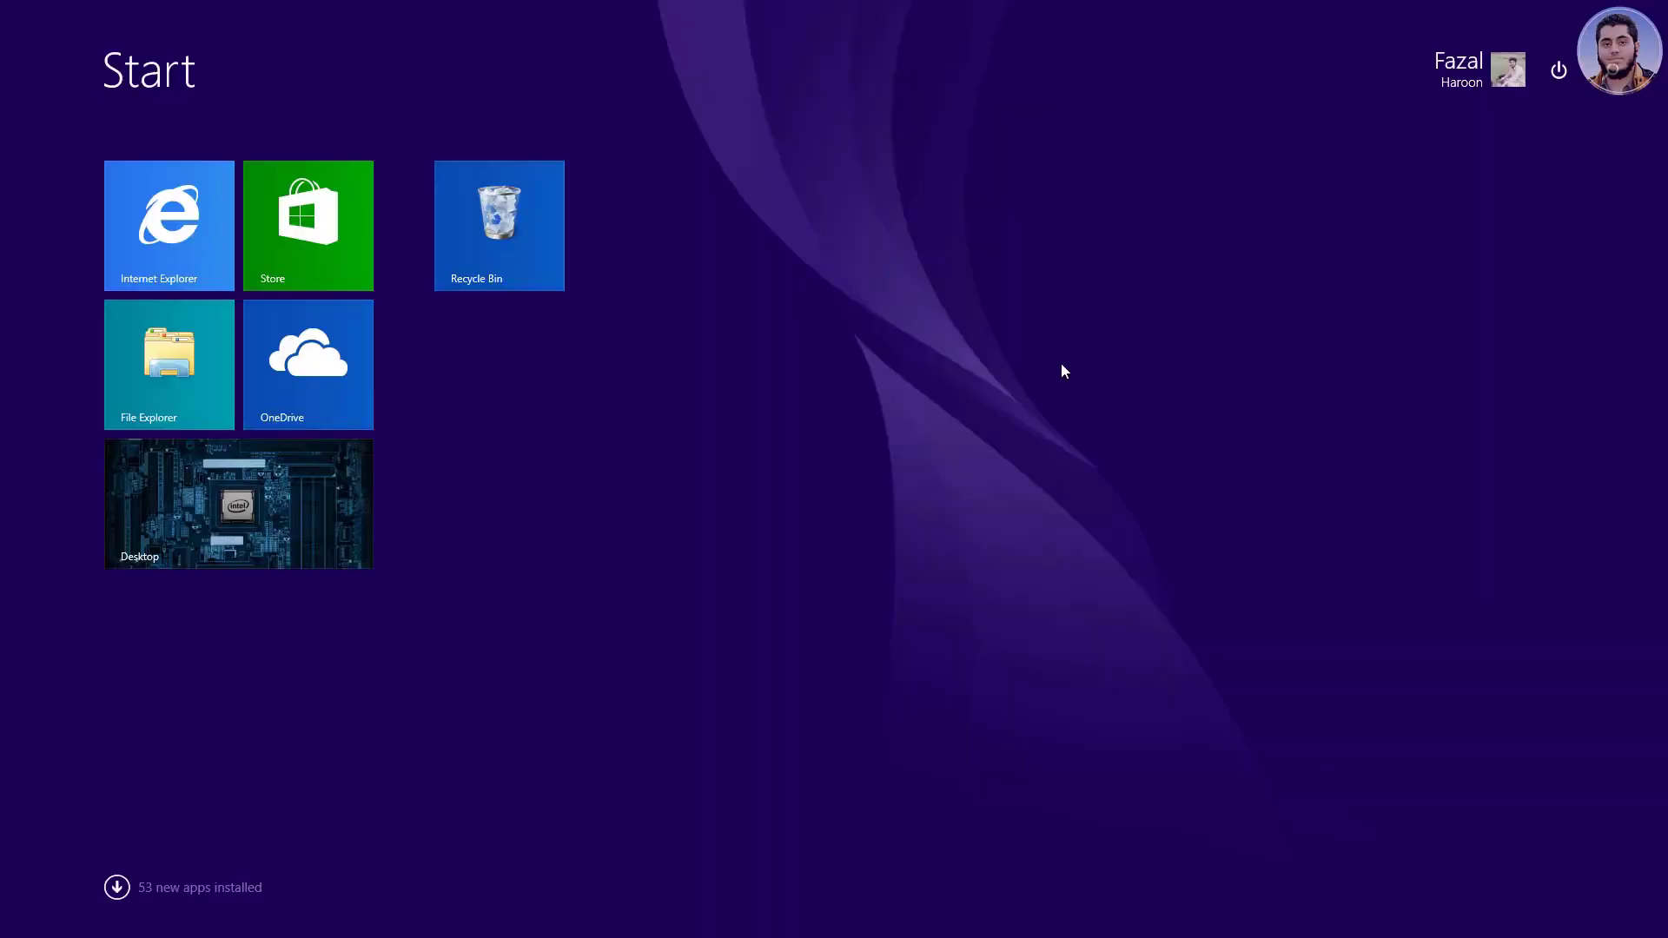
{"action": "key", "text": "super+Pause"}
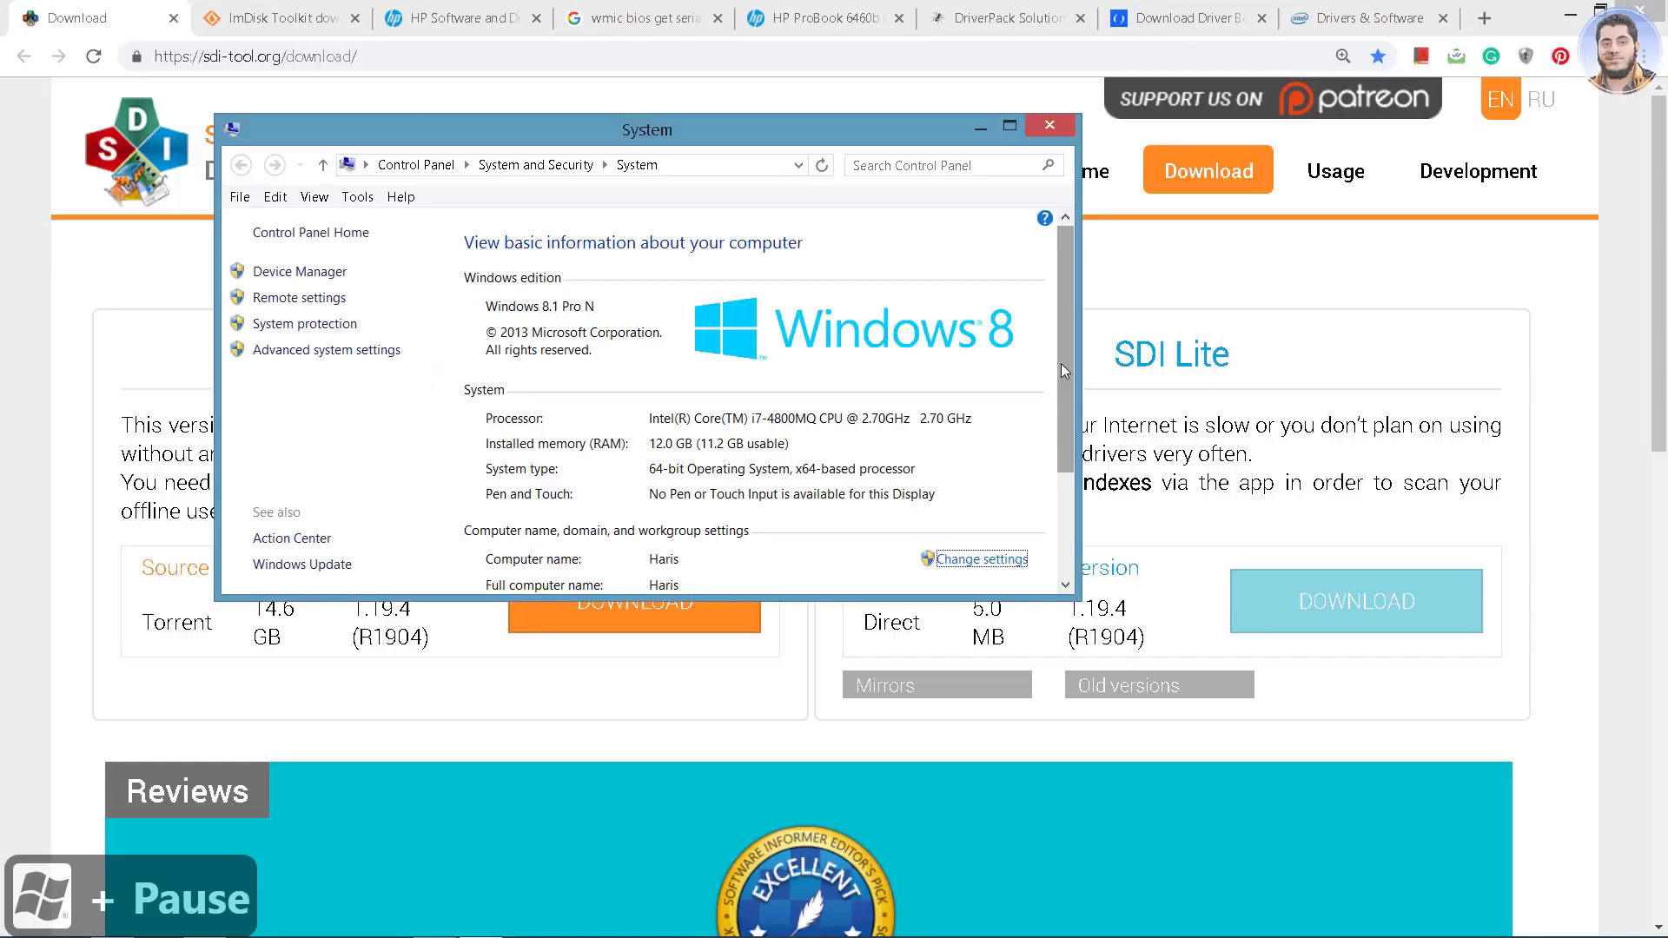
{"action": "left_click", "coordinate": [1011, 125]}
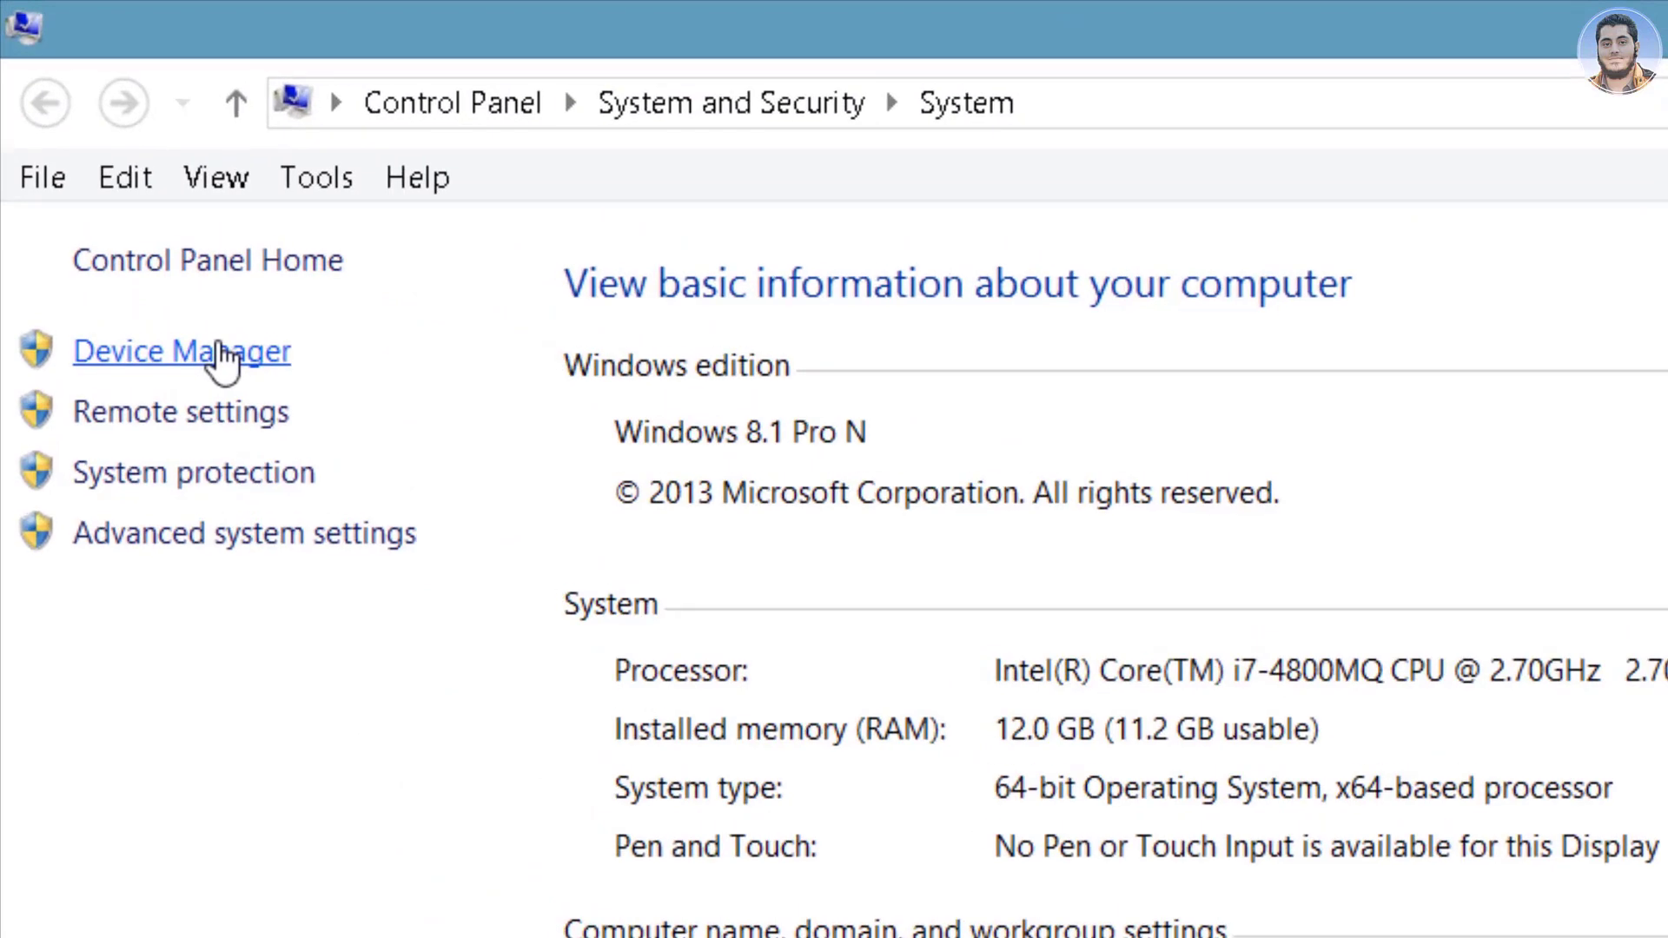
{"action": "left_click", "coordinate": [224, 354]}
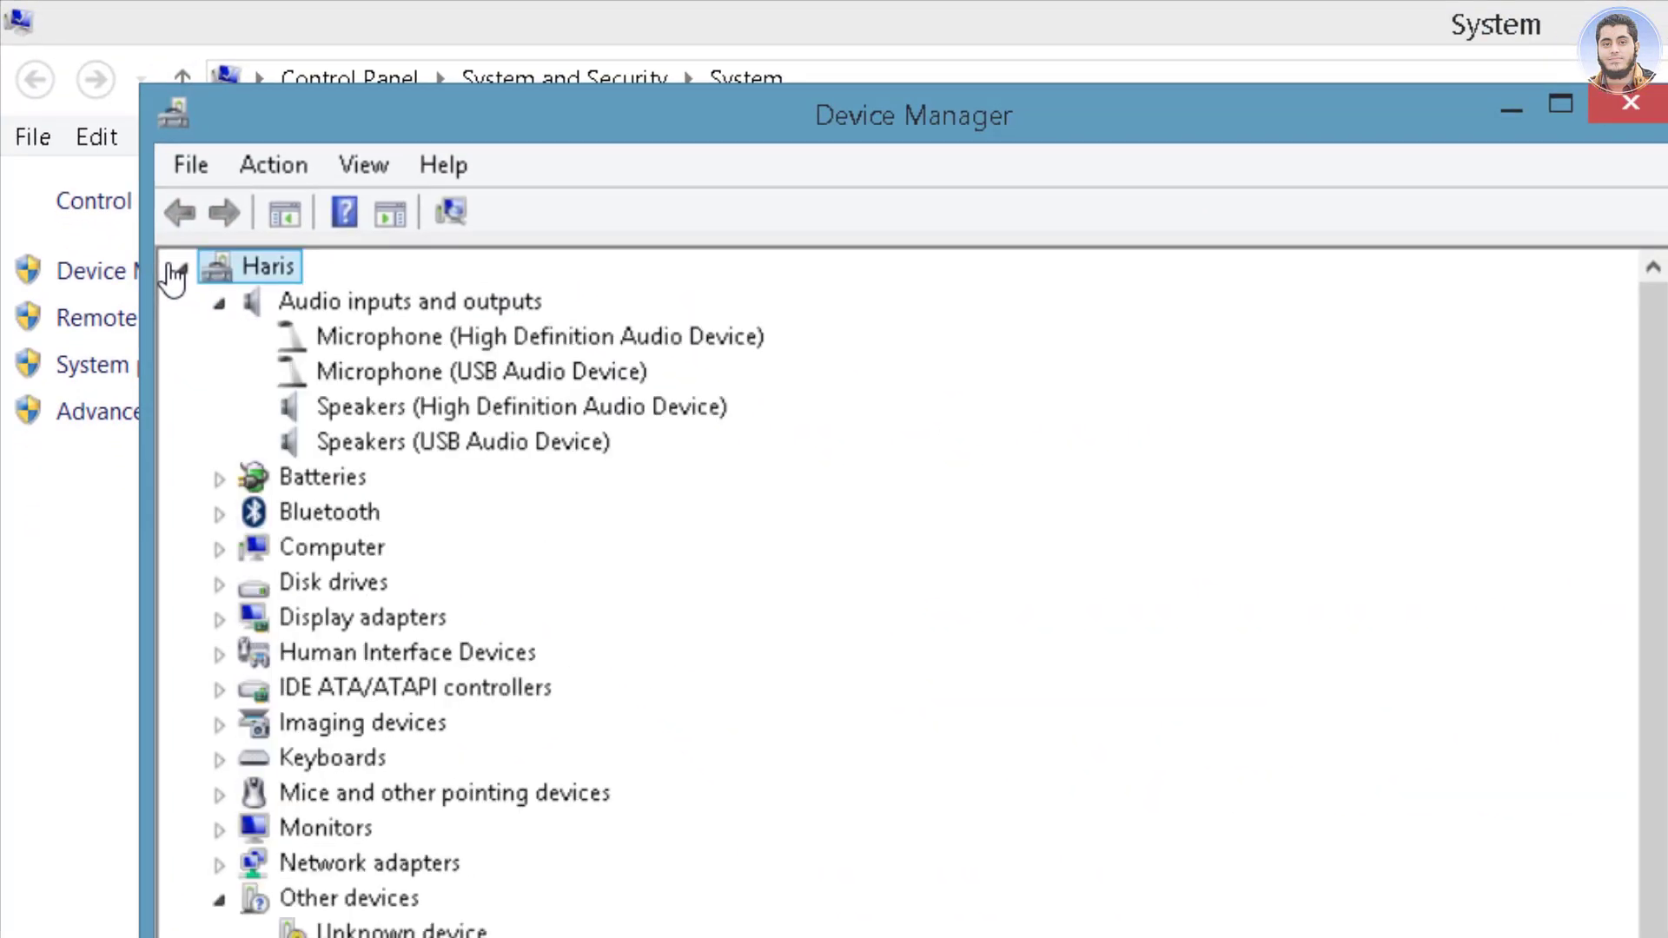
- Try to uninstall the Speakers (High Definition Audio Device) under Audio inputs and outputs
{"action": "key", "text": "Down"}
{"action": "key", "text": "Down"}
{"action": "key", "text": "Down"}
{"action": "key", "text": "Down"}
{"action": "key", "text": "Down"}
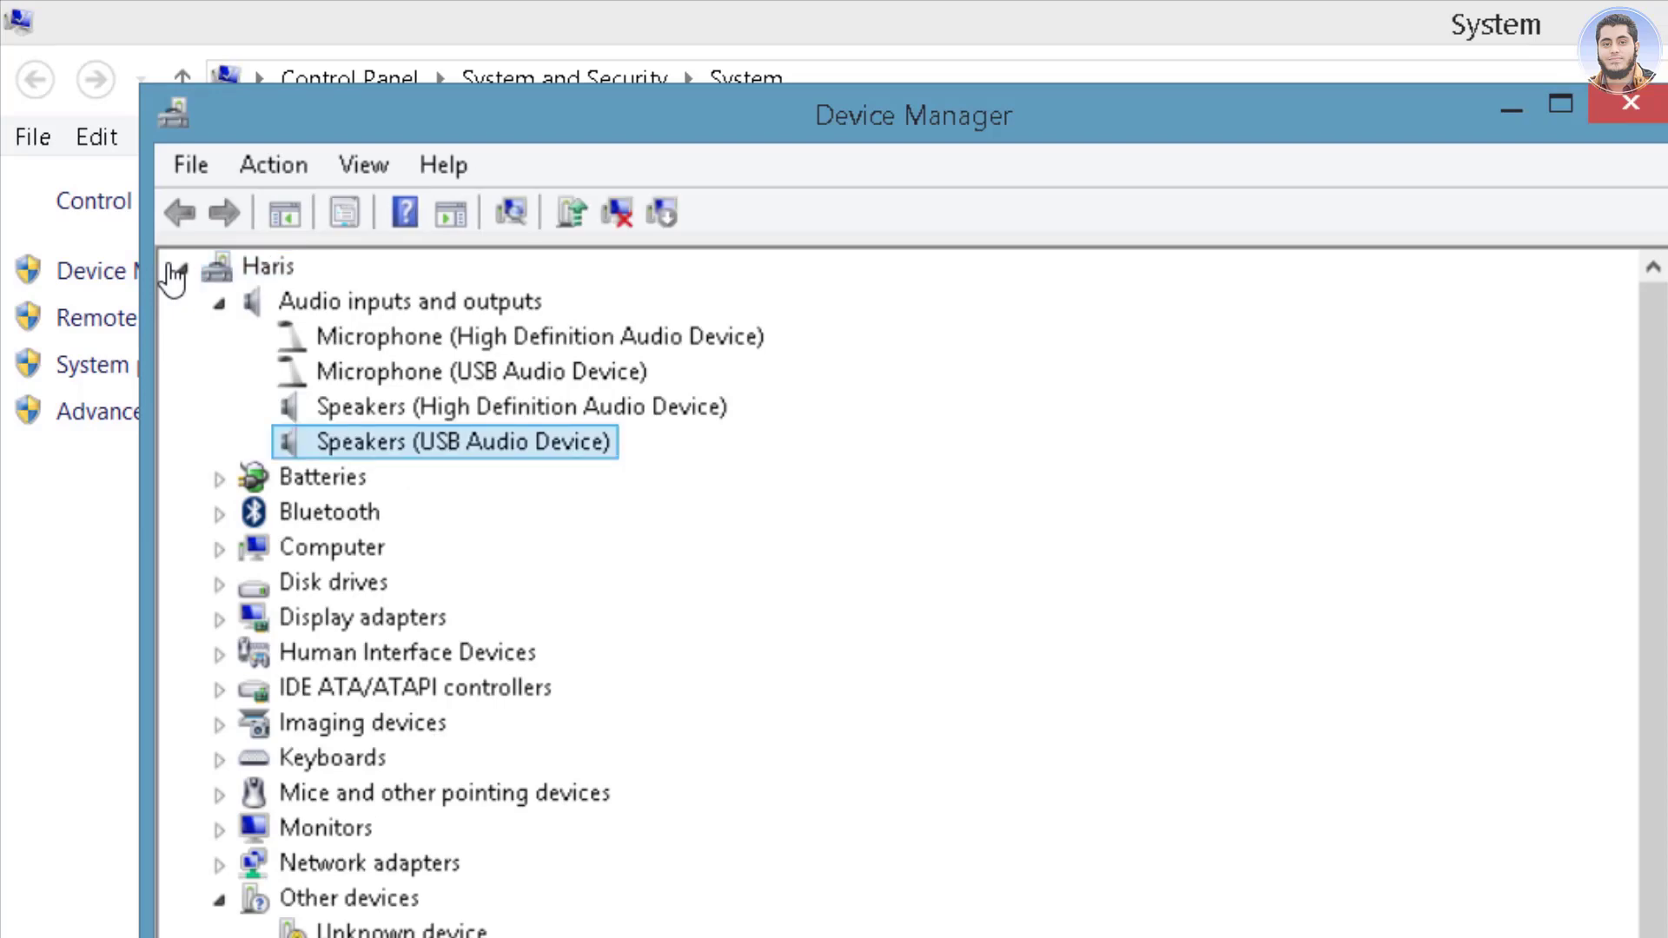
{"action": "key", "text": "Up"}
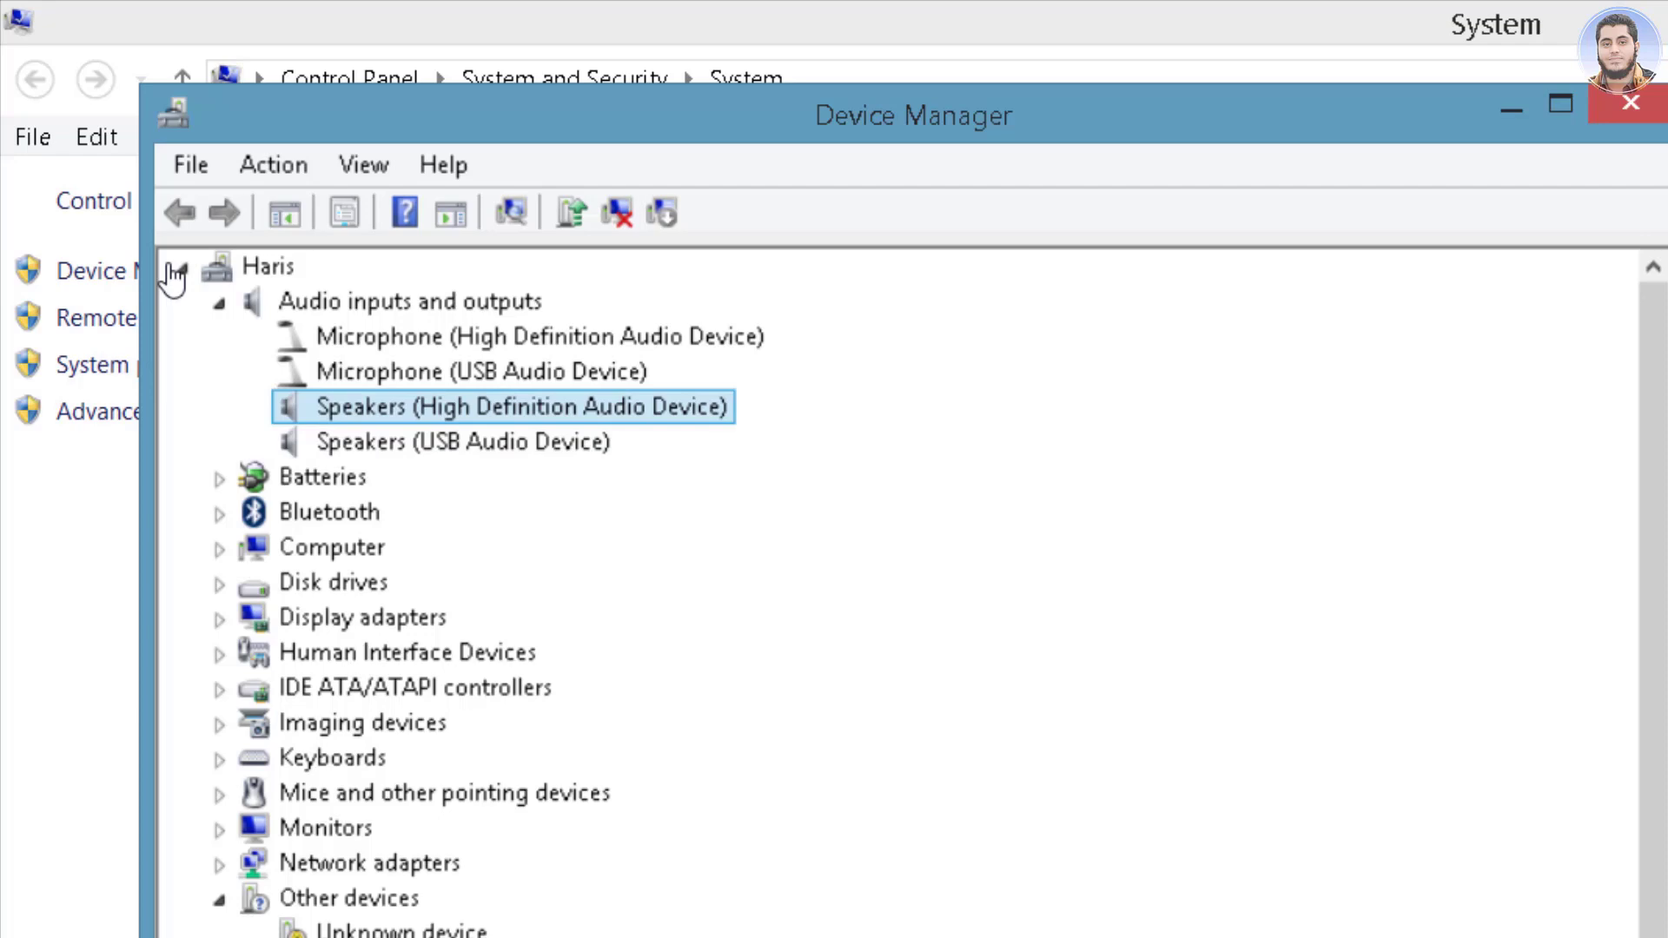
{"action": "key", "text": "shift+F10"}
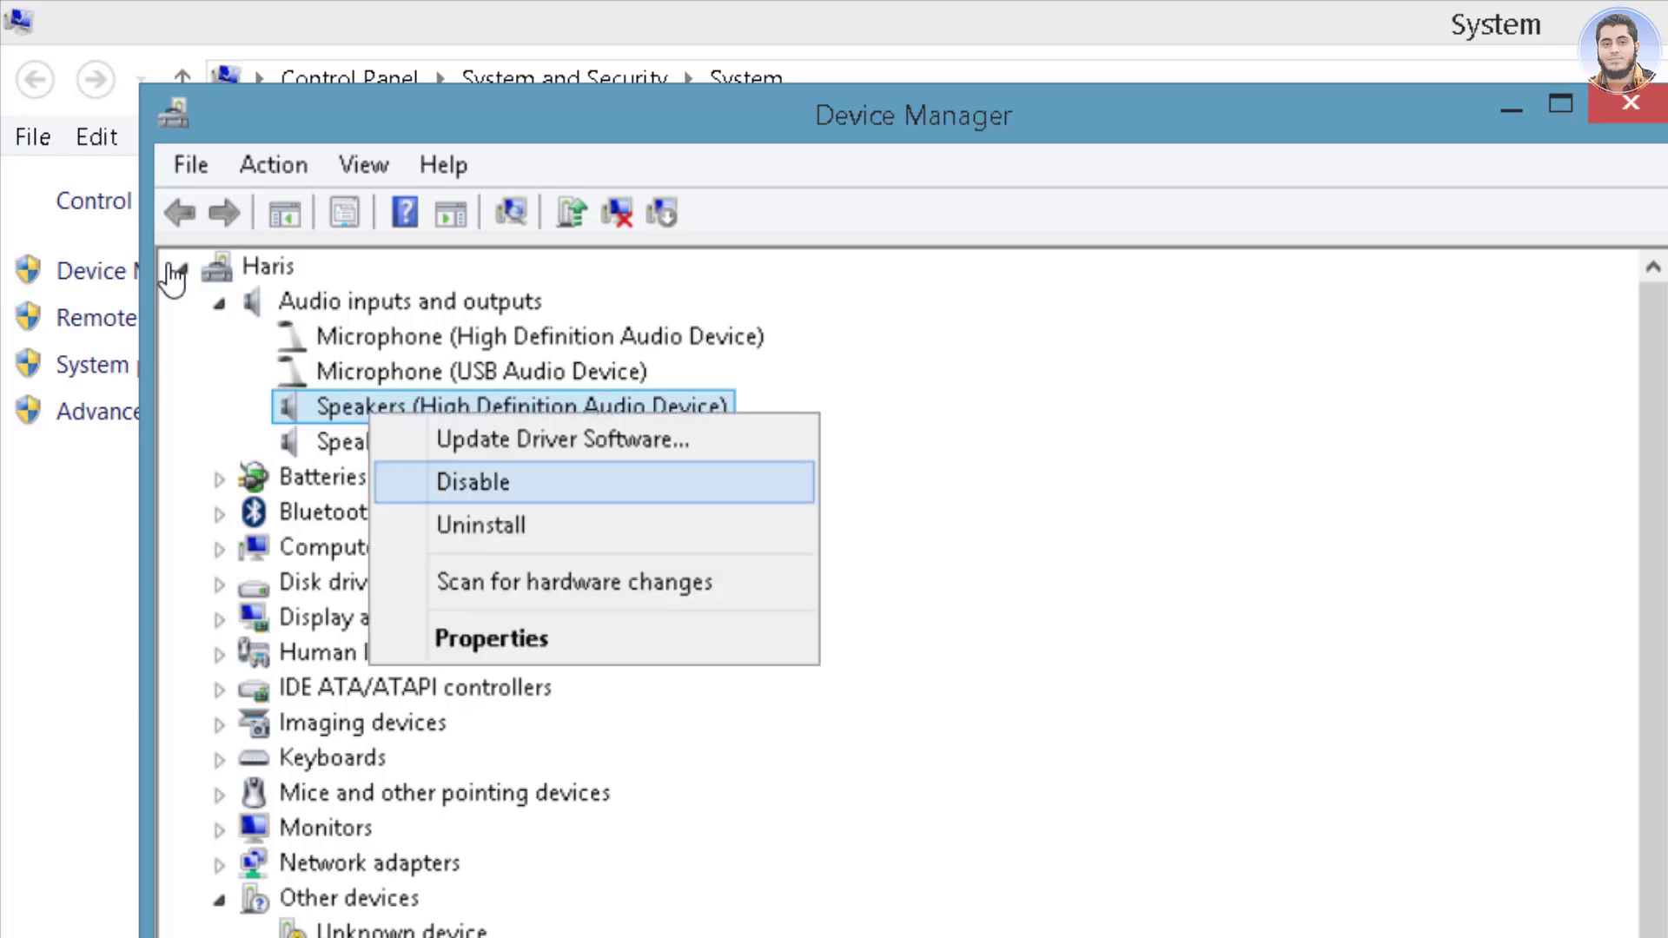
{"action": "key", "text": "Down"}
{"action": "key", "text": "Return"}
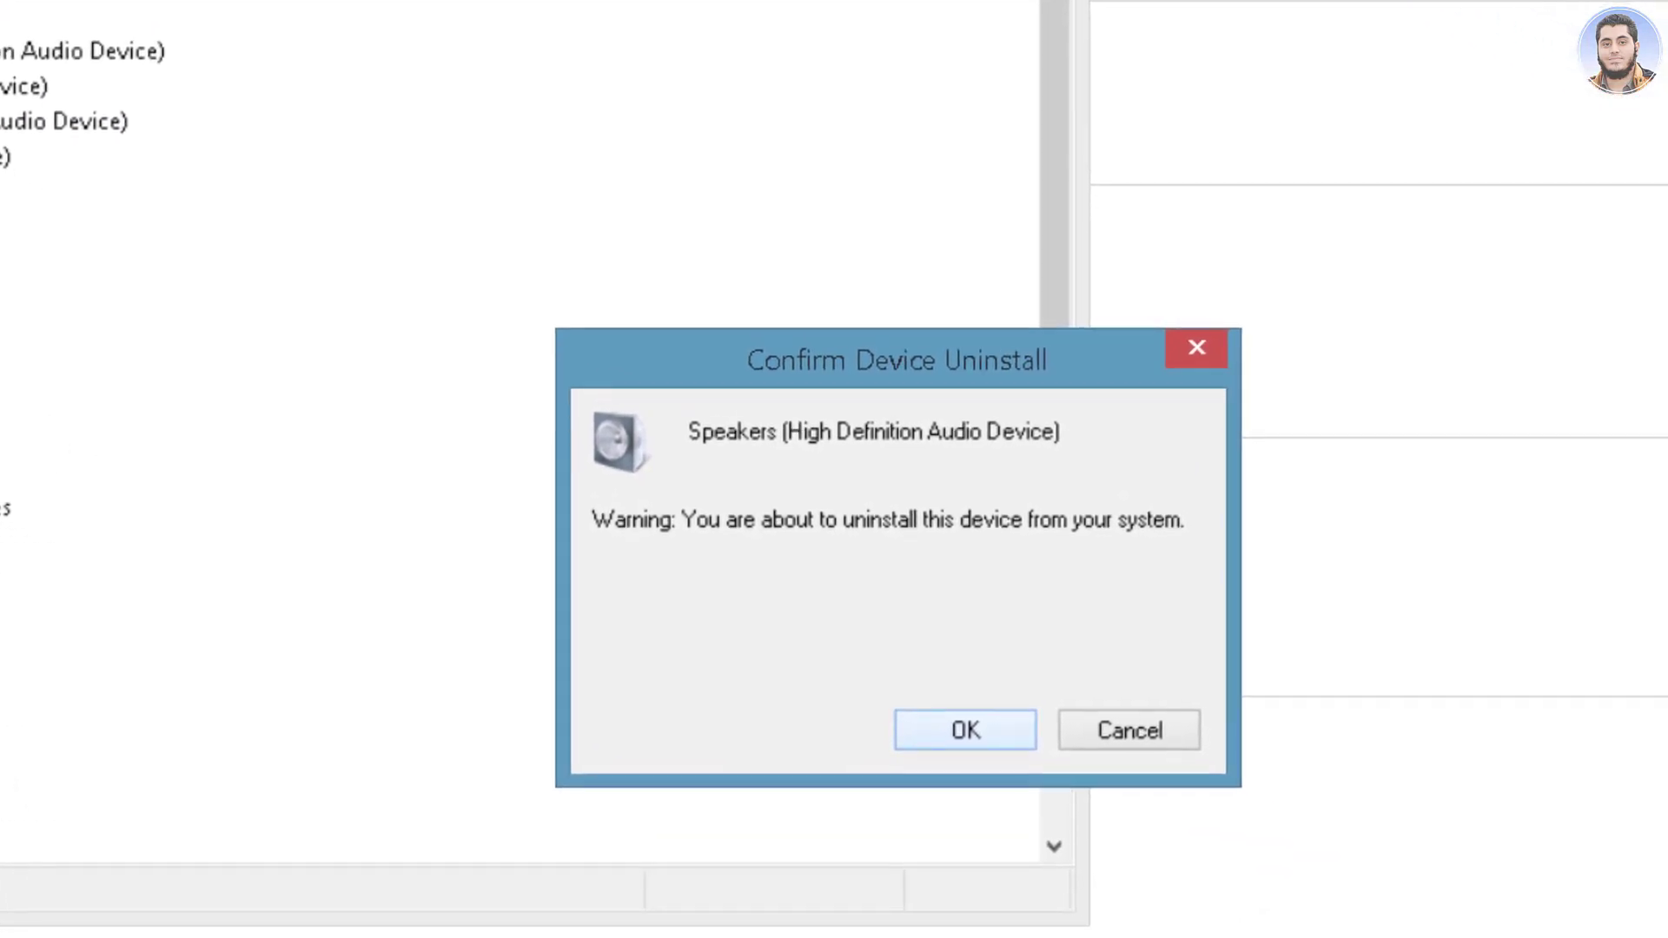
{"action": "key", "text": "Return"}
- Switch to Chrome and activate the serial number field on HP's laptop software and driver downloads page
{"action": "key", "text": "alt+Tab"}
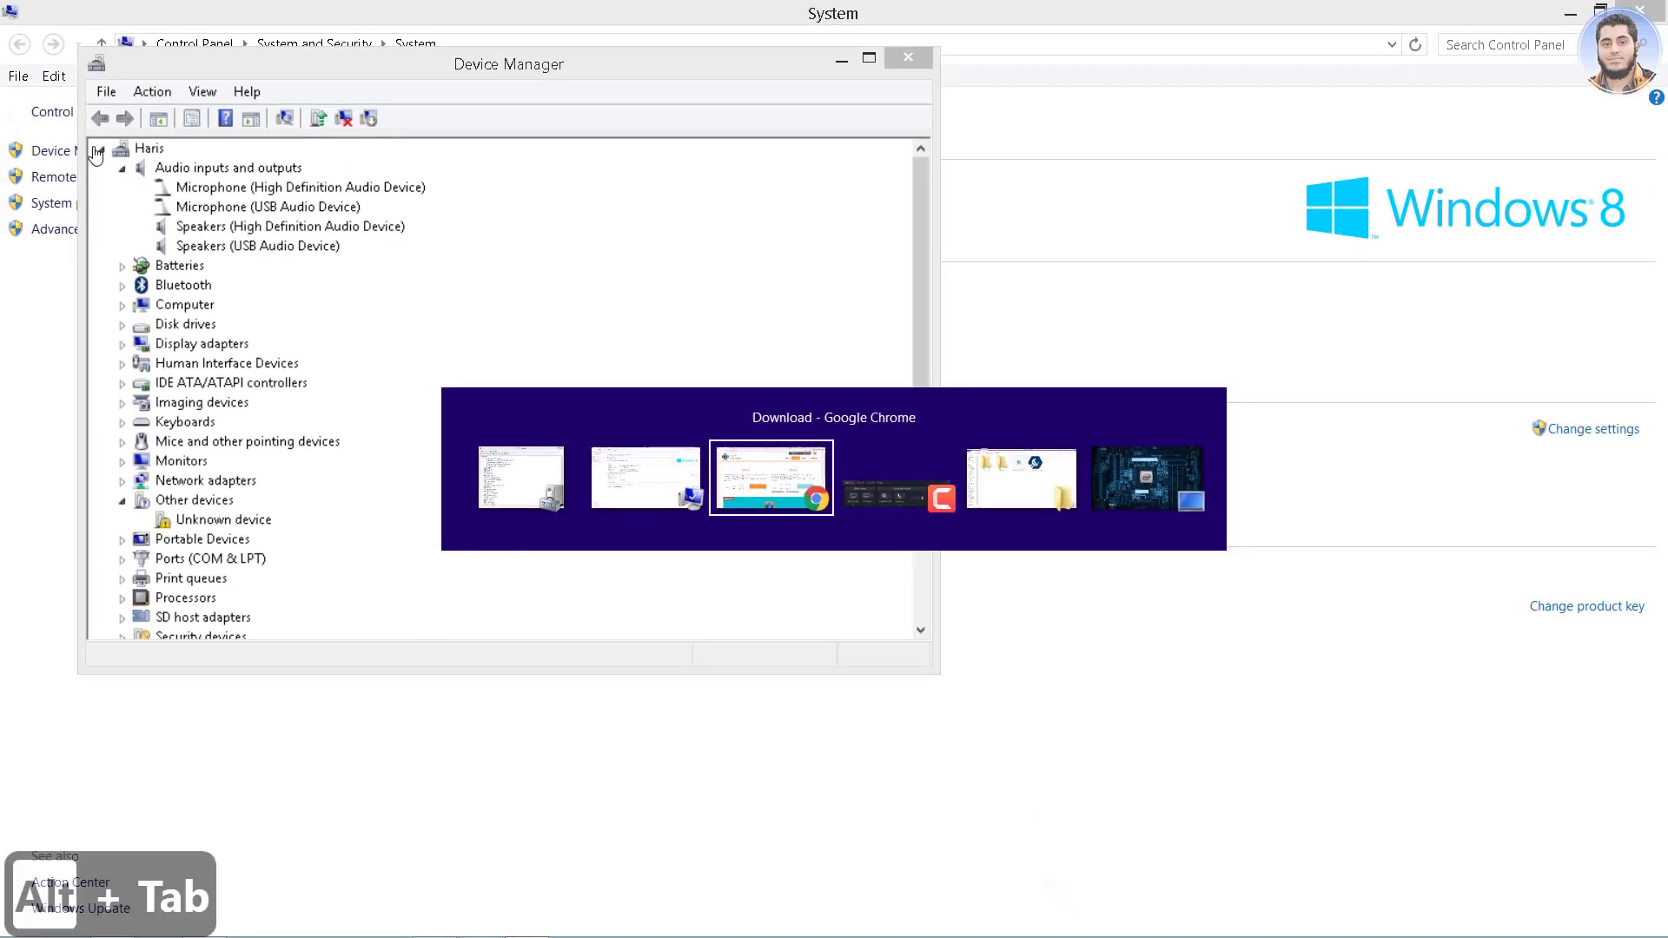
{"action": "key", "text": "alt+Tab"}
{"action": "key", "text": "ctrl+Tab"}
{"action": "key", "text": "ctrl+Tab"}
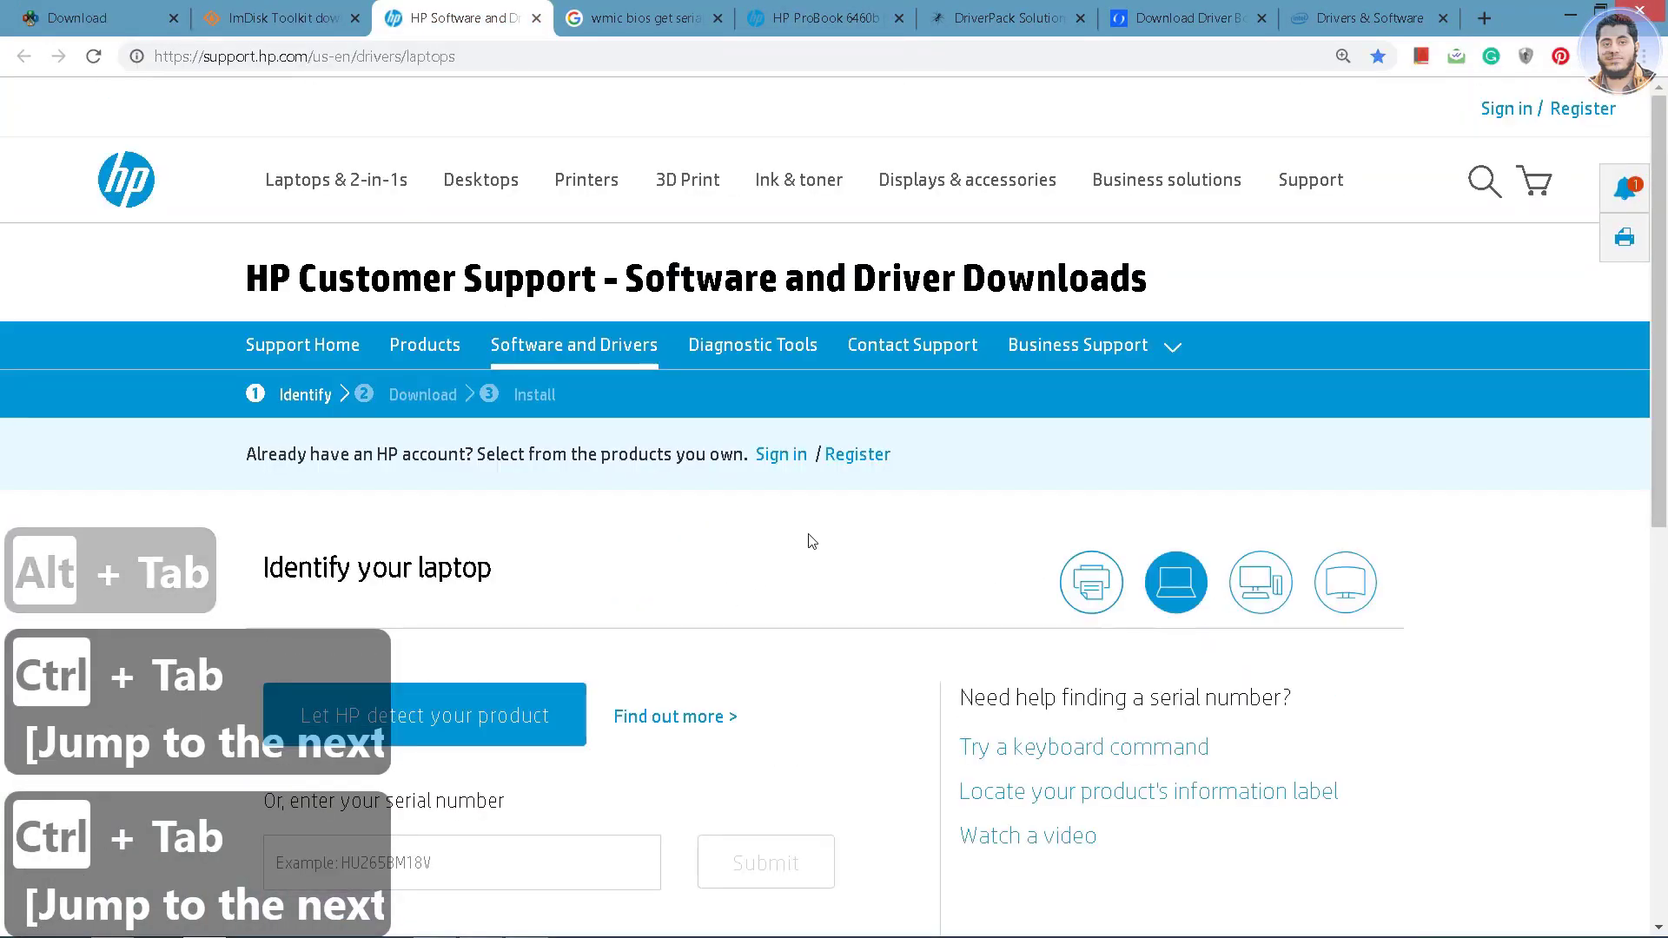
{"action": "scroll", "coordinate": [733, 502], "scroll_direction": "down", "scroll_amount": 5}
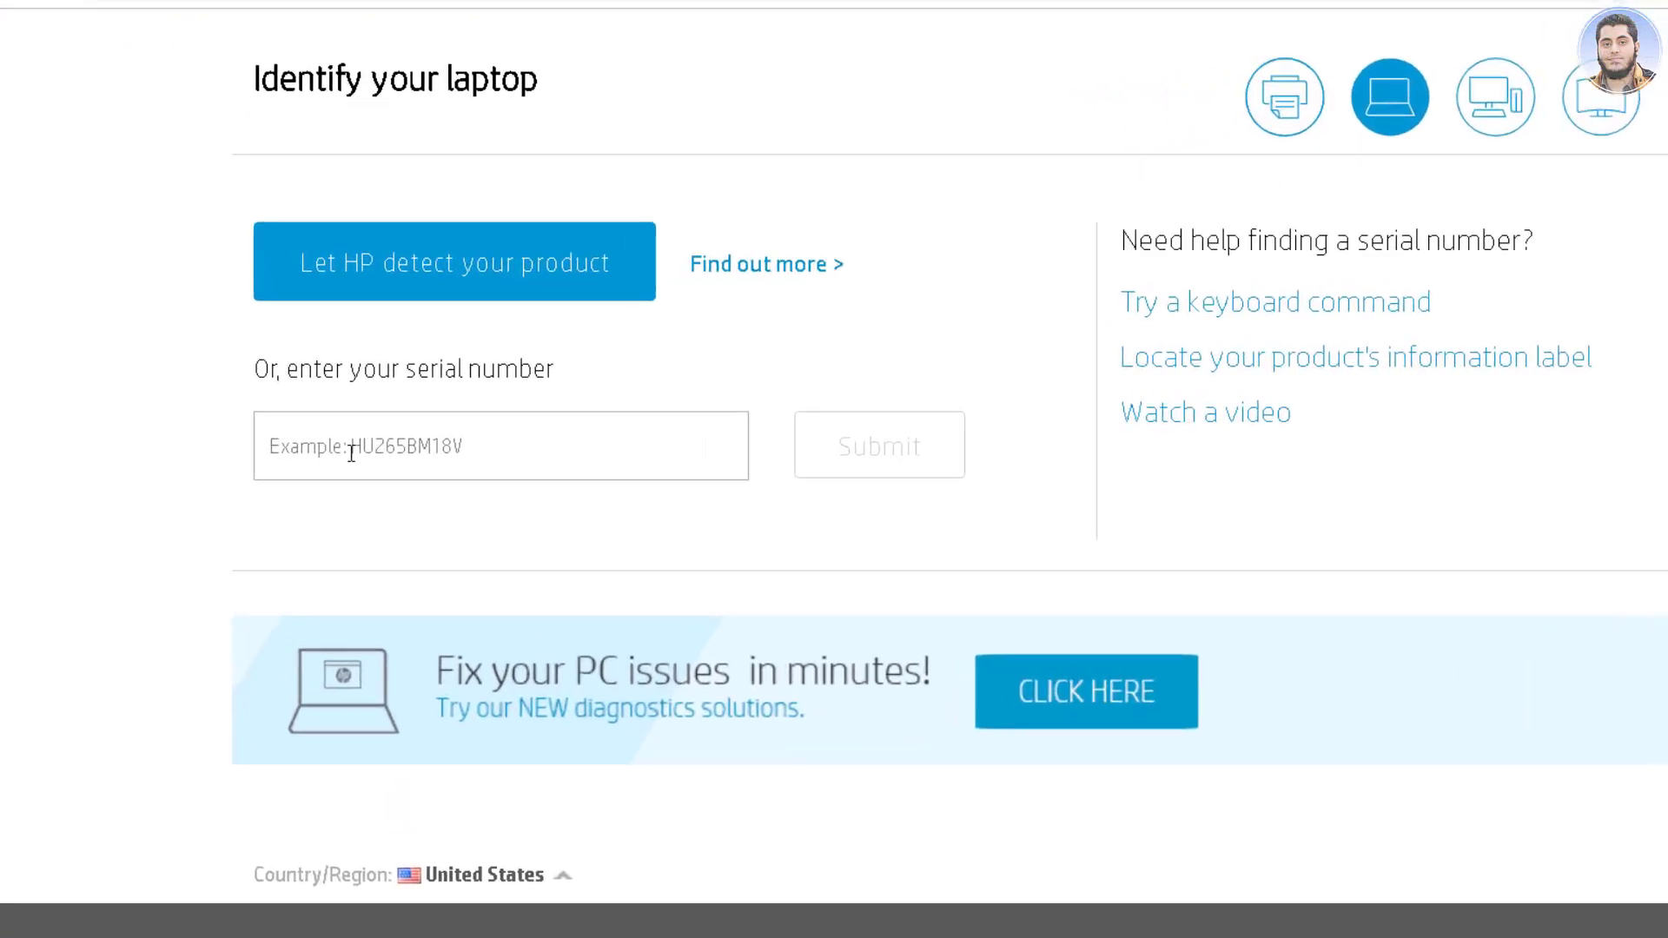
{"action": "left_click", "coordinate": [339, 431]}
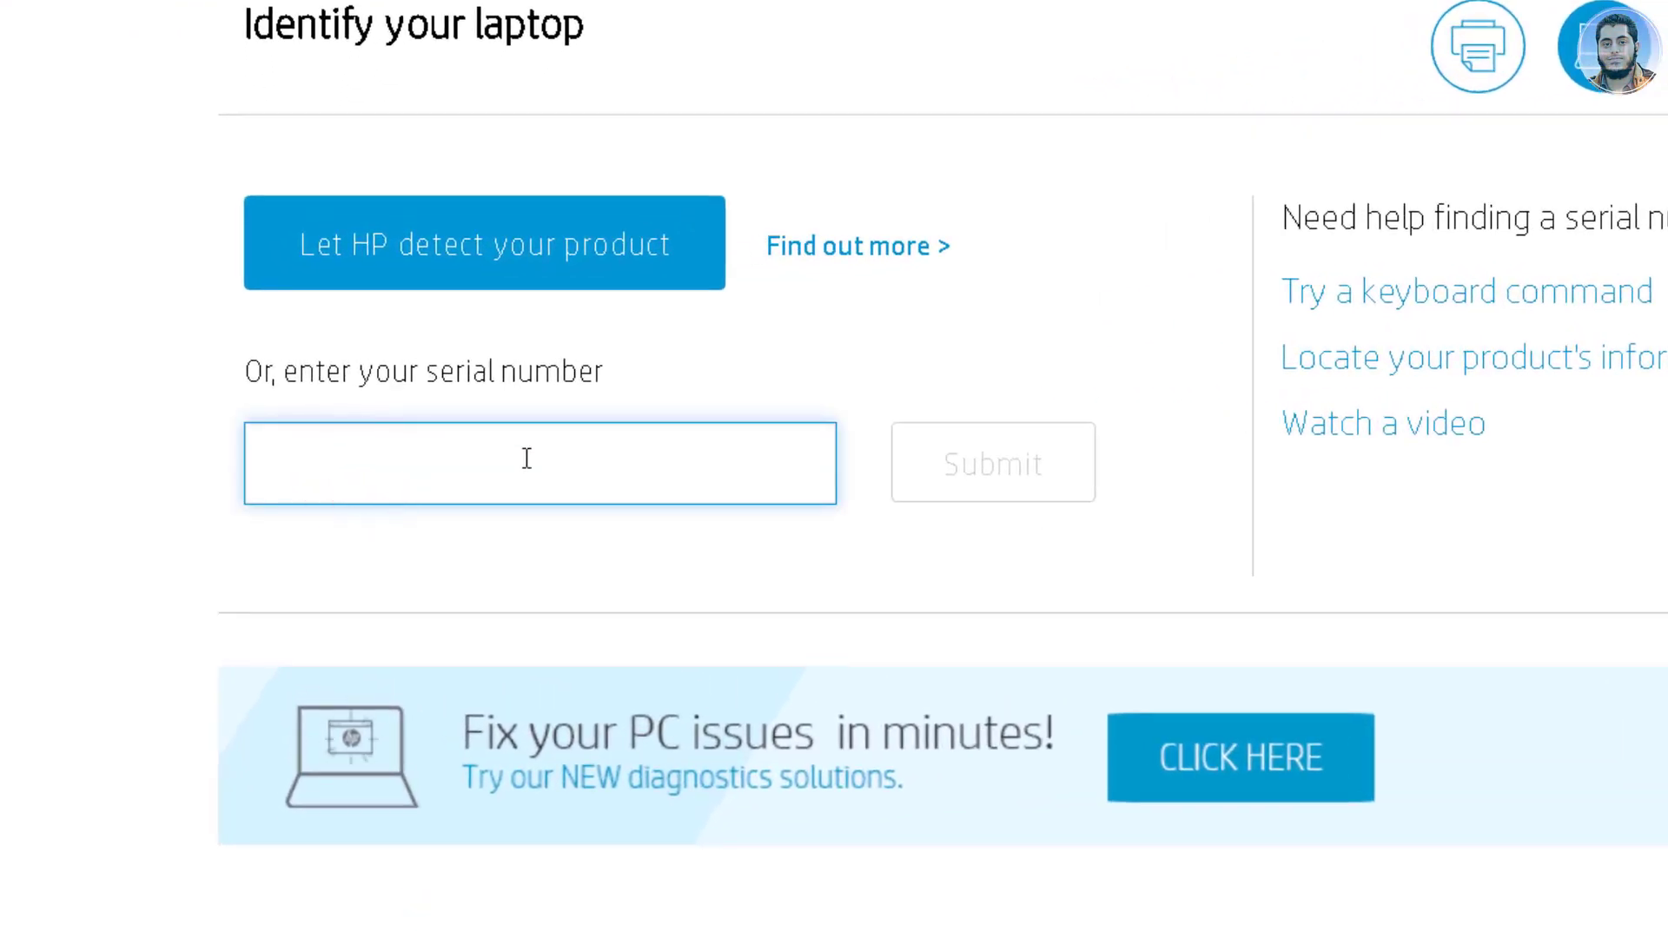
{"action": "left_click", "coordinate": [340, 481]}
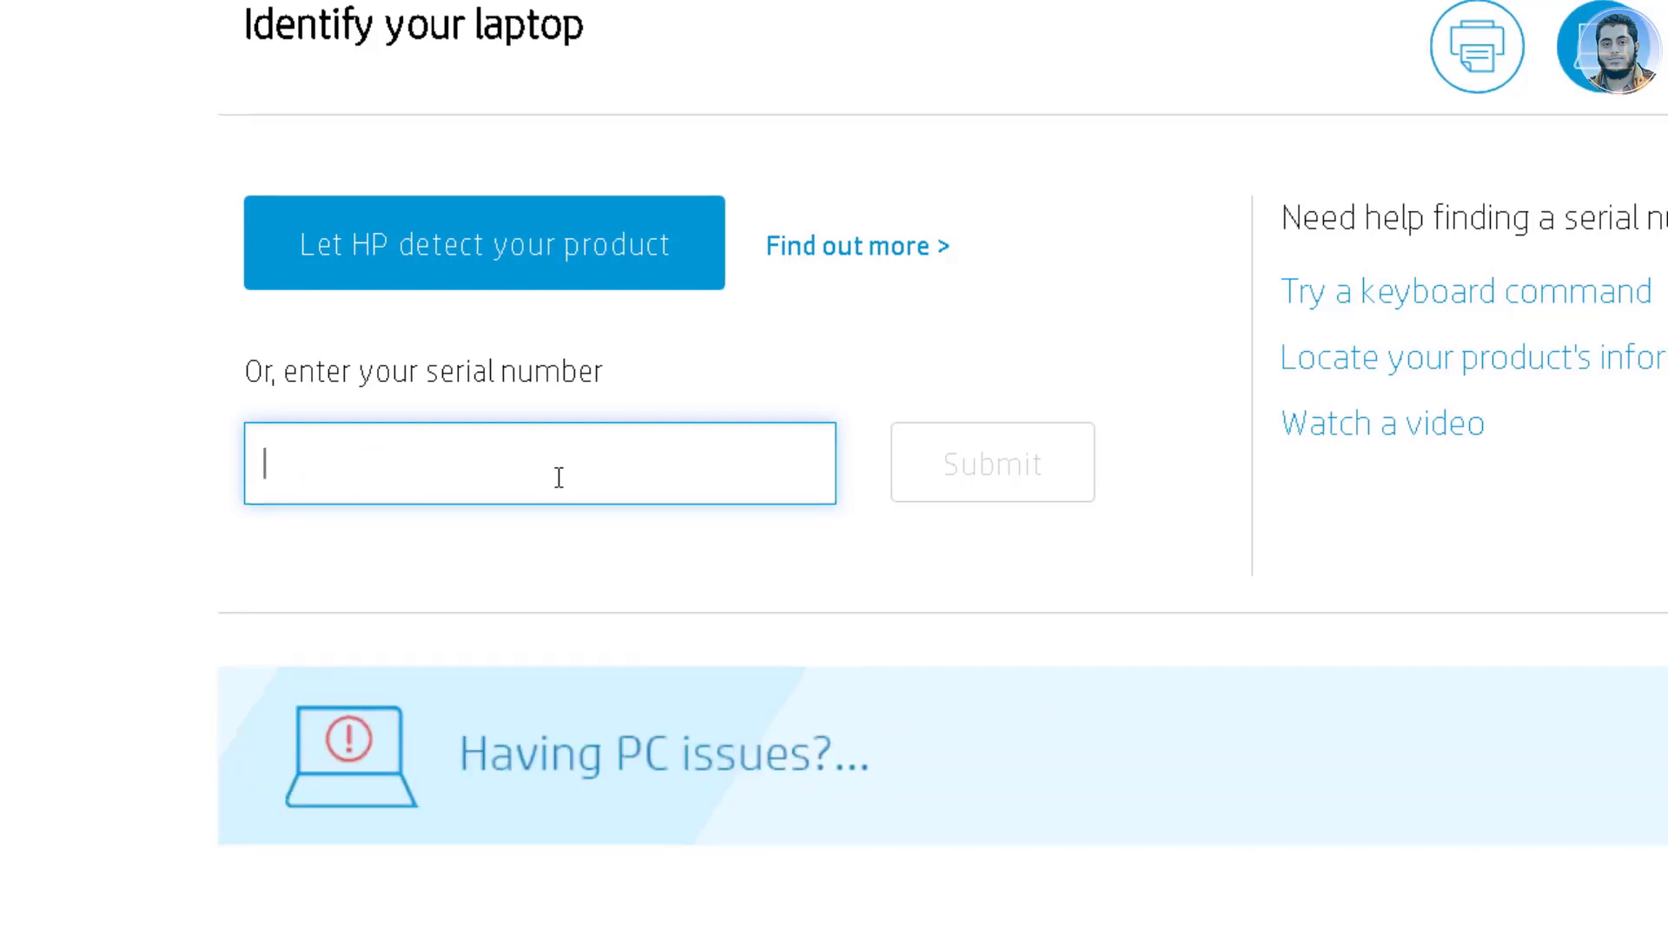
- Search Windows for cmd and run Command Prompt as administrator
{"action": "key", "text": "super+s"}
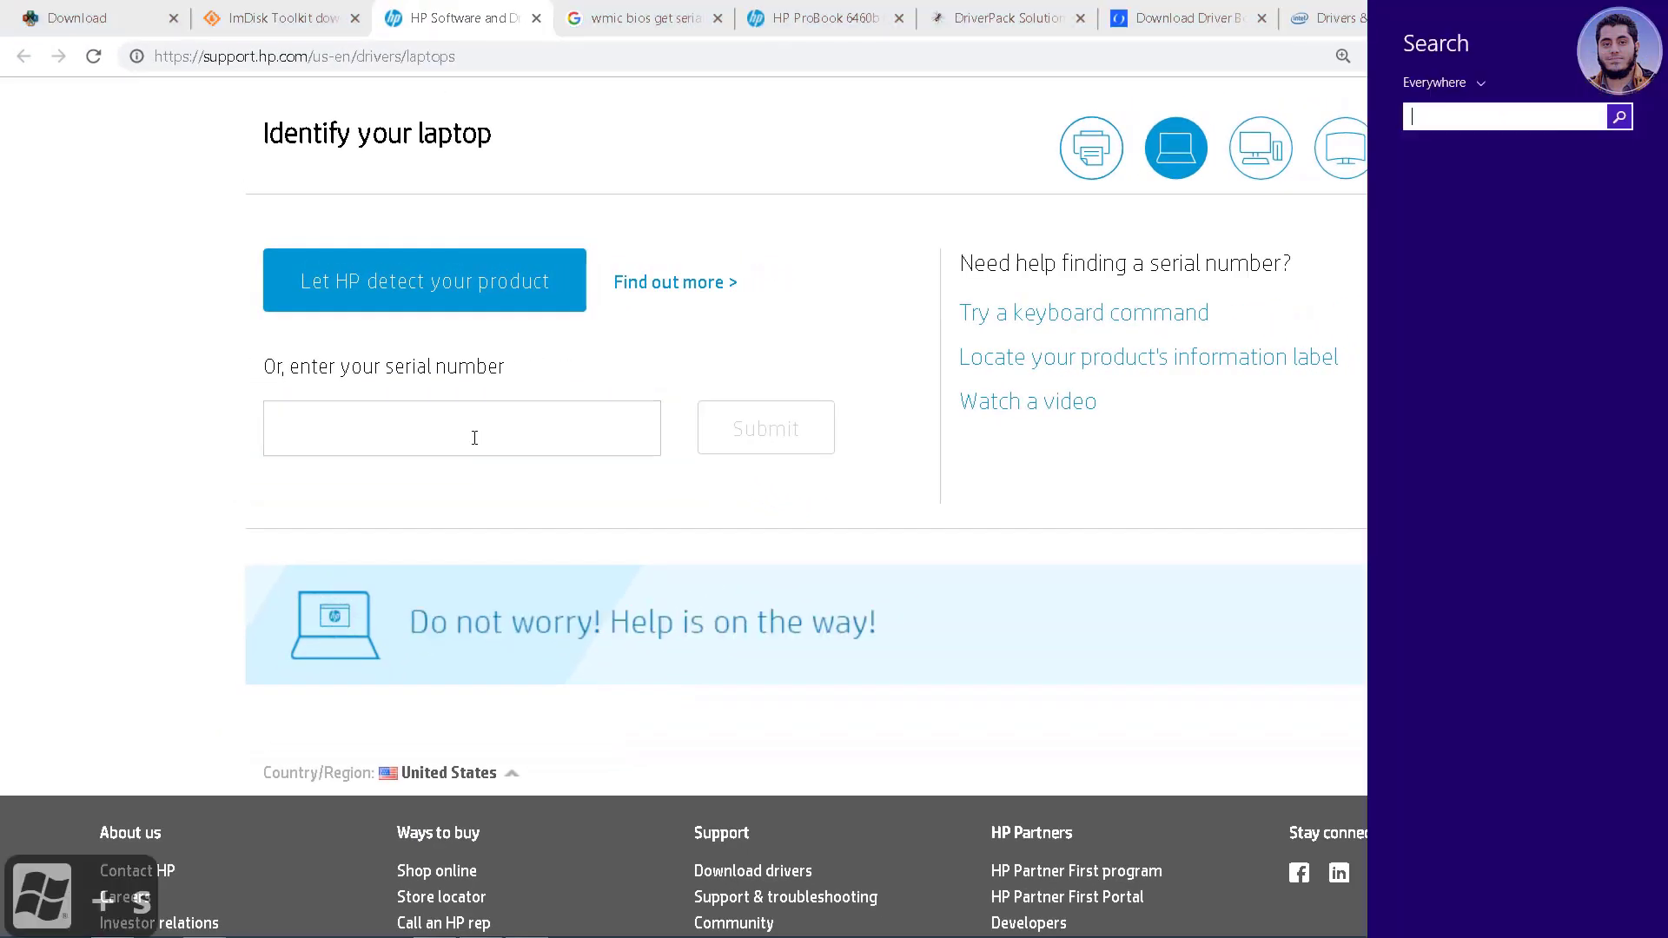
{"action": "type", "text": "cmd"}
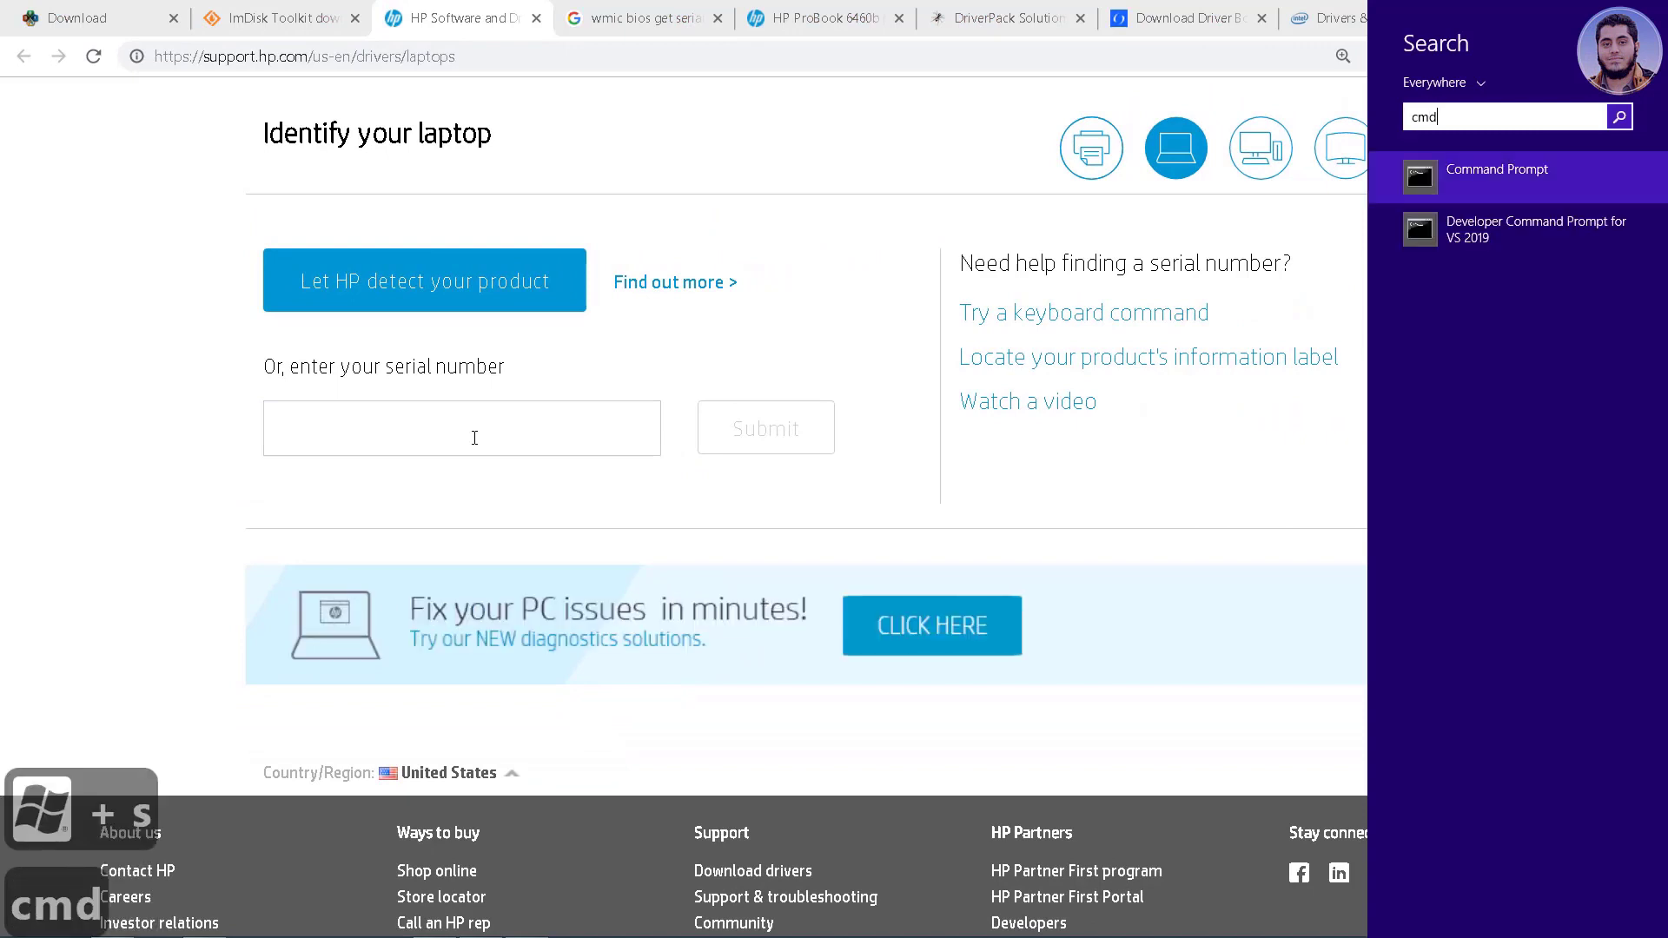
{"action": "key", "text": "shift+F10"}
{"action": "key", "text": "Down"}
{"action": "key", "text": "Down"}
{"action": "key", "text": "Down"}
{"action": "key", "text": "Down"}
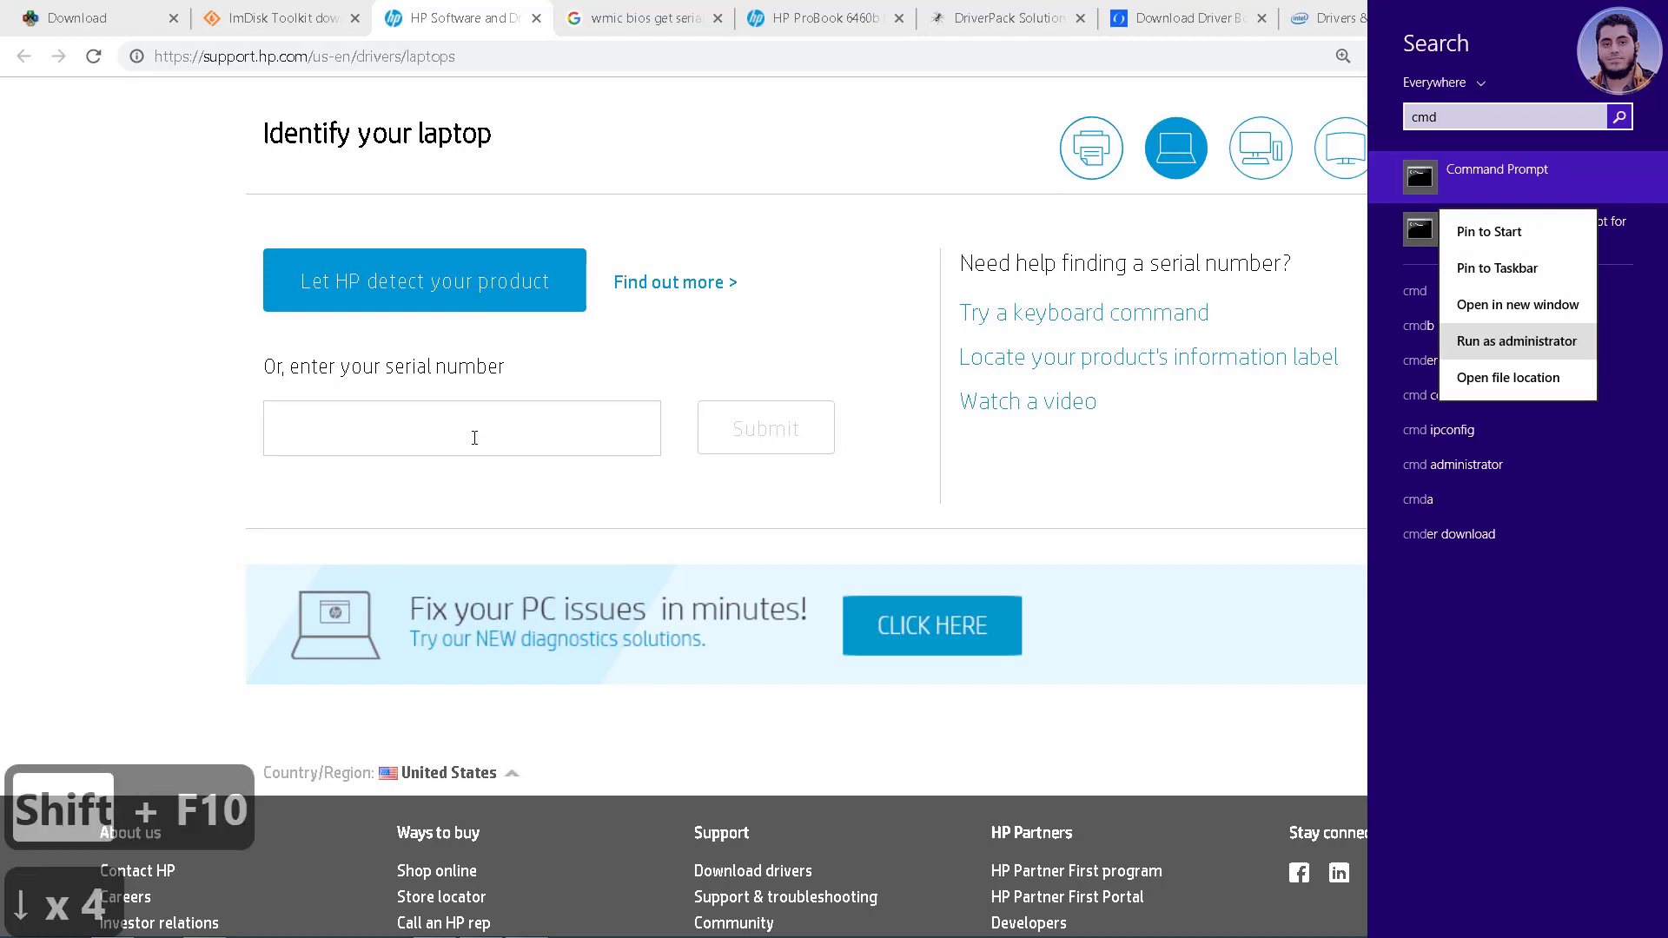
{"action": "key", "text": "Return"}
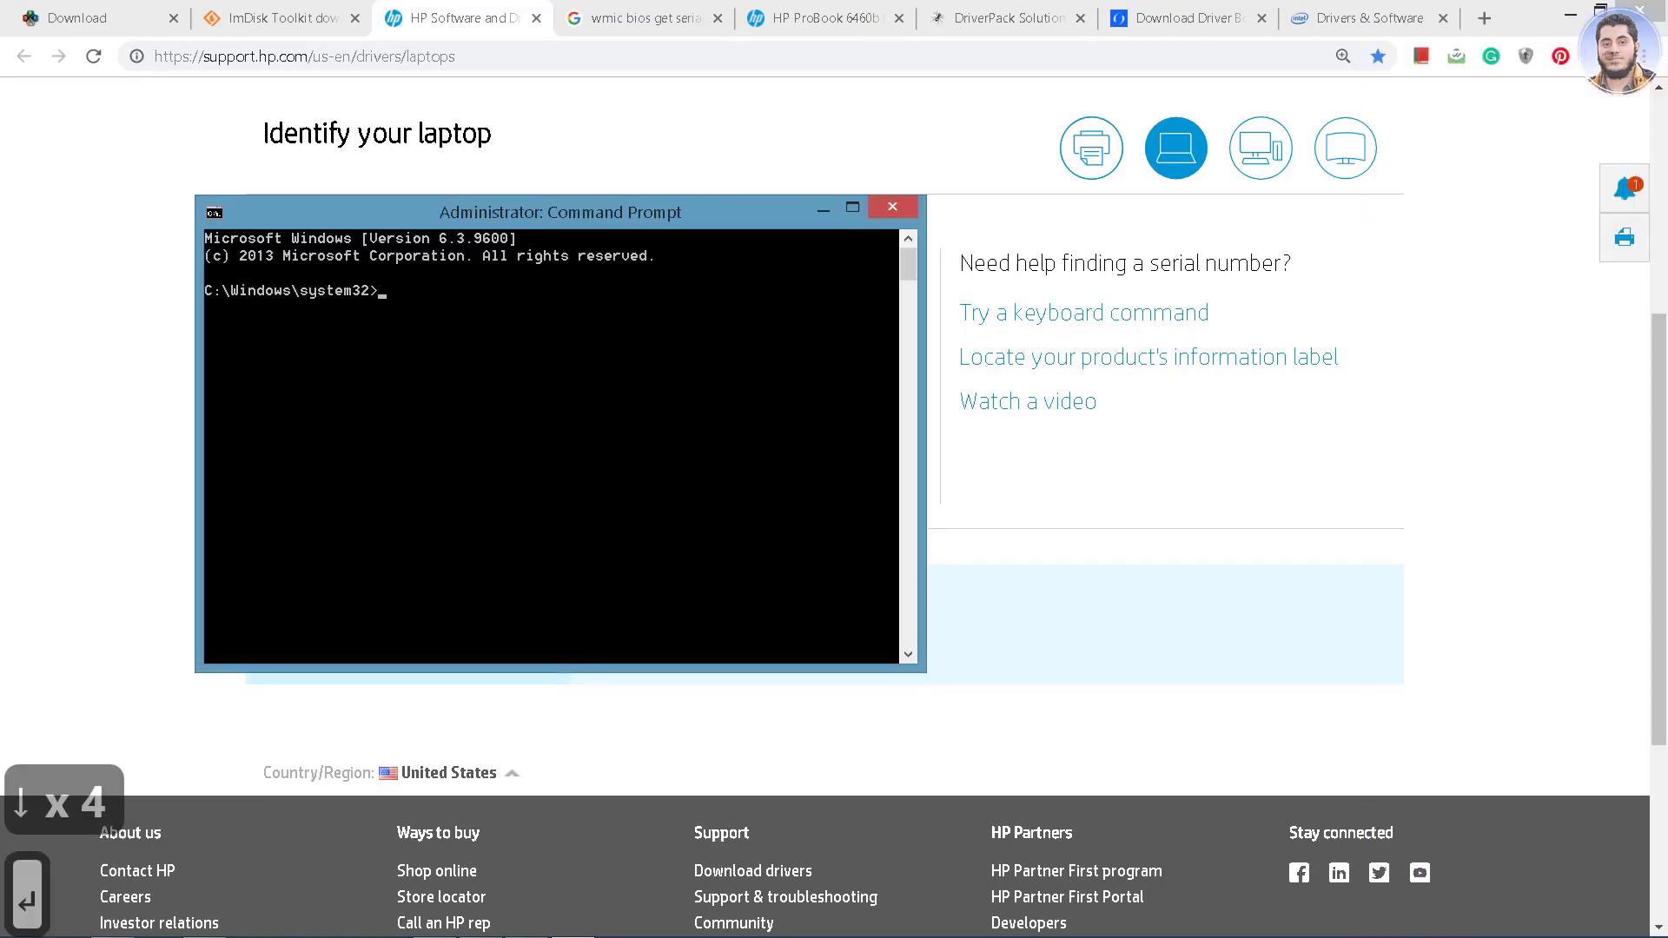
- Snap Command Prompt to the left half of the screen and choose black text on a light gray background (192, 192, 192)
{"action": "key", "text": "super+Left"}
{"action": "key", "text": "alt+space"}
{"action": "key", "text": "Up"}
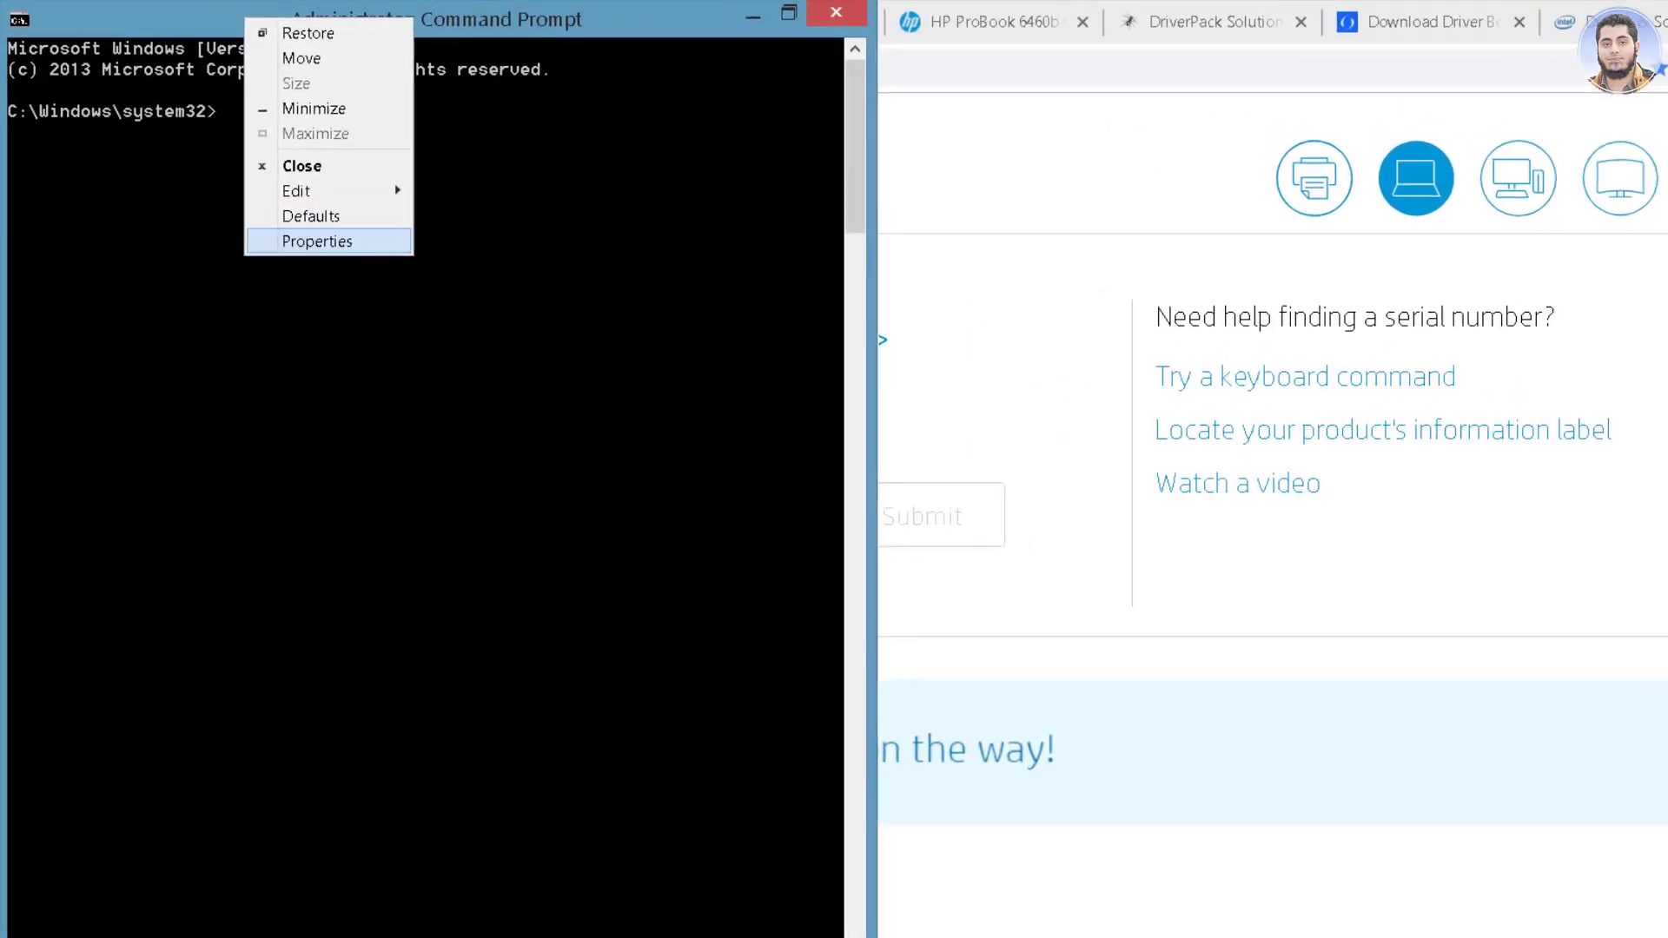
{"action": "key", "text": "Return"}
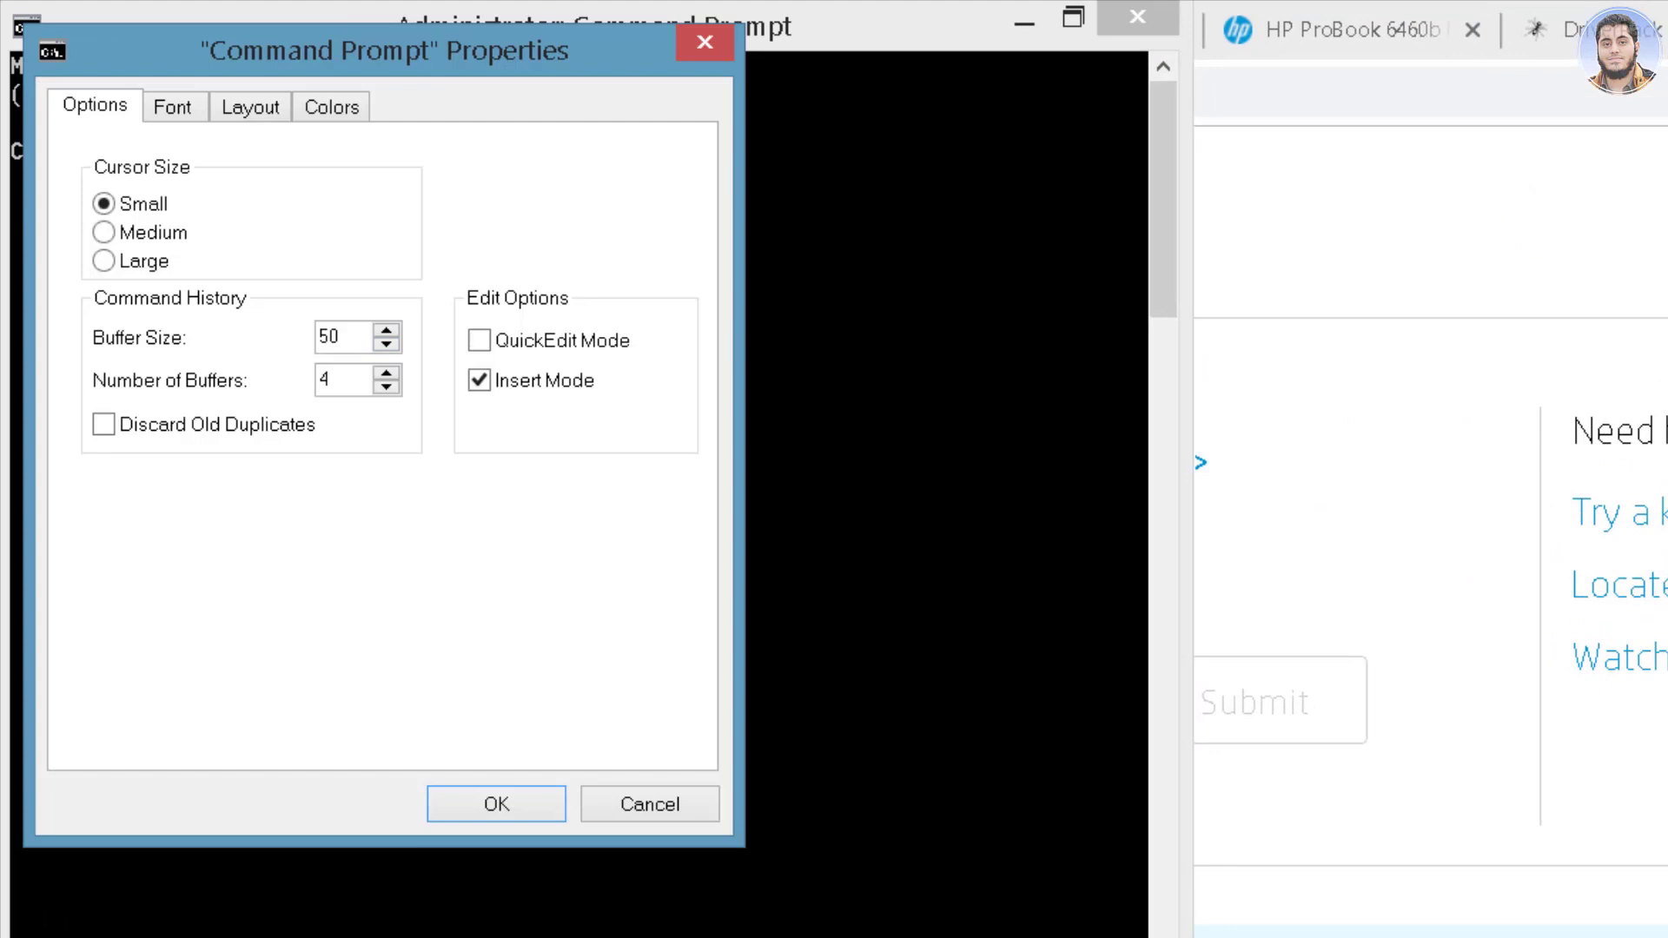
{"action": "key", "text": "ctrl+shift+Tab"}
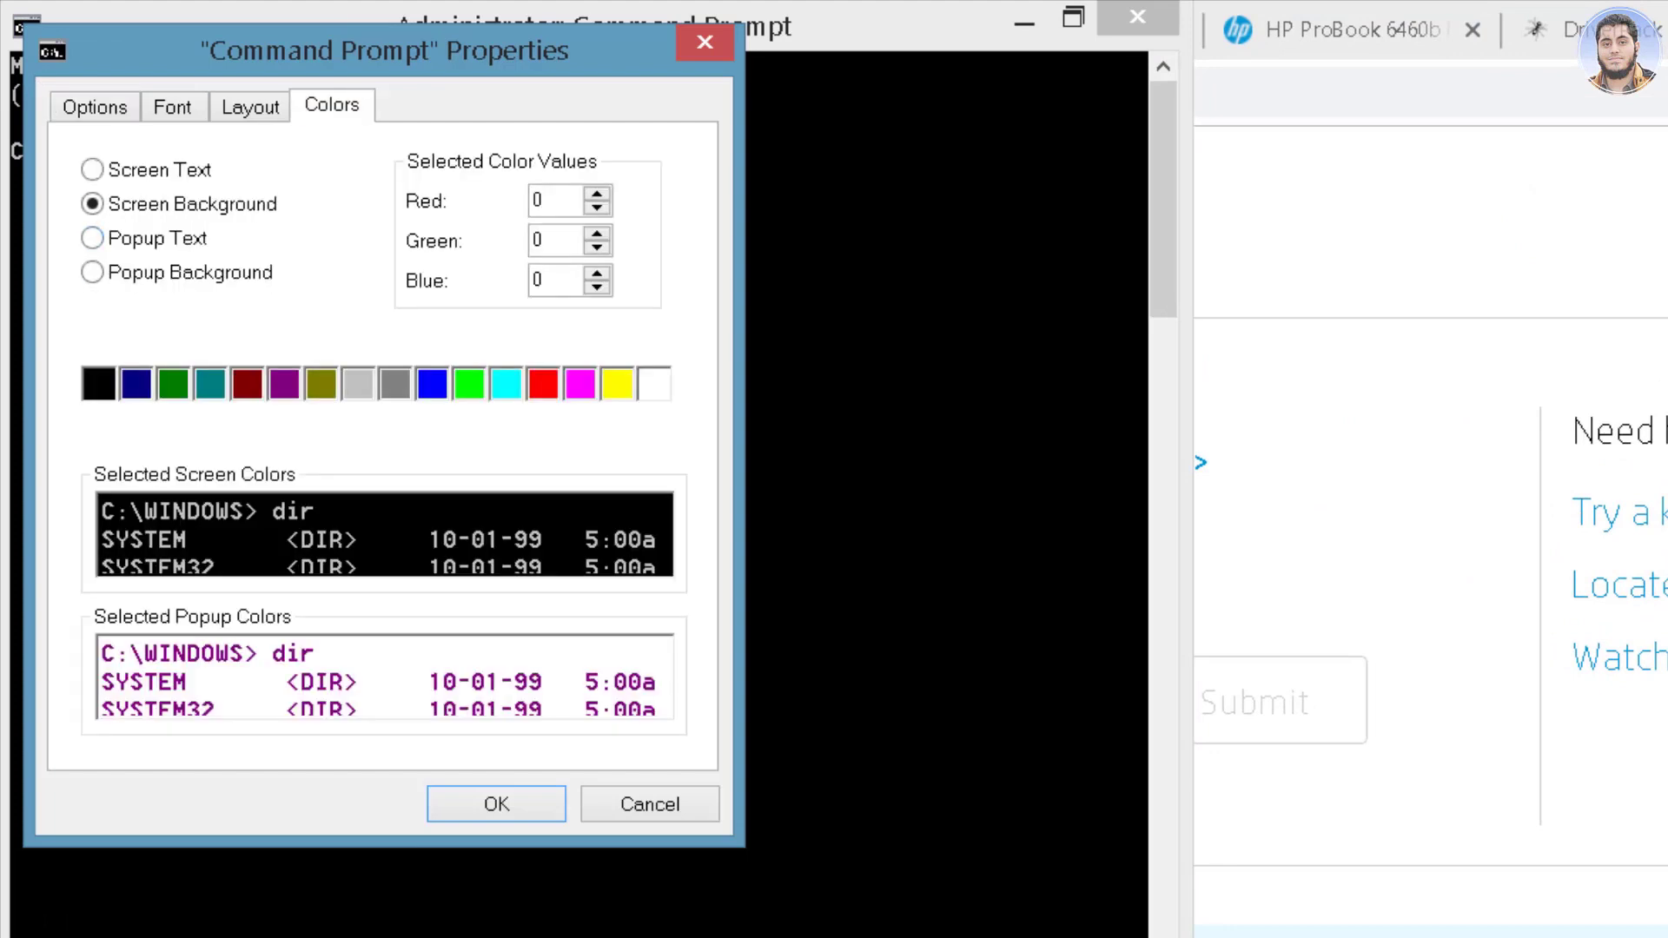
{"action": "key", "text": "alt+t"}
{"action": "key", "text": "Home"}
{"action": "key", "text": "alt+b"}
{"action": "left_click", "coordinate": [357, 384]}
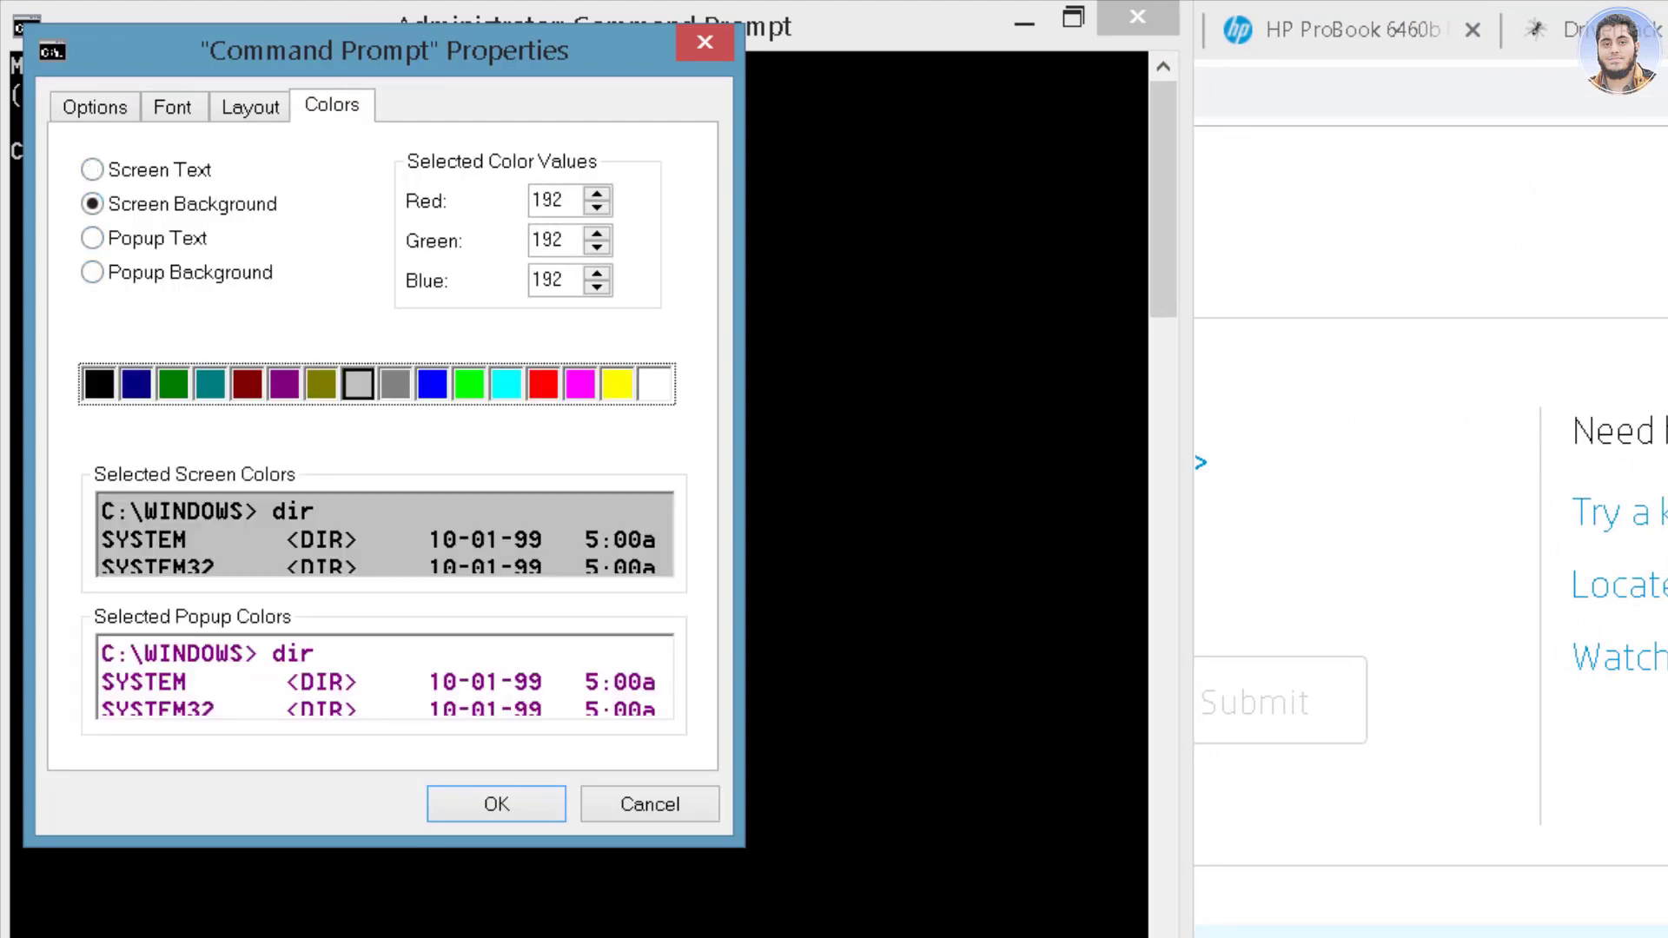
- Set the Command Prompt font to Consolas in a larger size and apply the property changes
{"action": "left_click", "coordinate": [172, 106]}
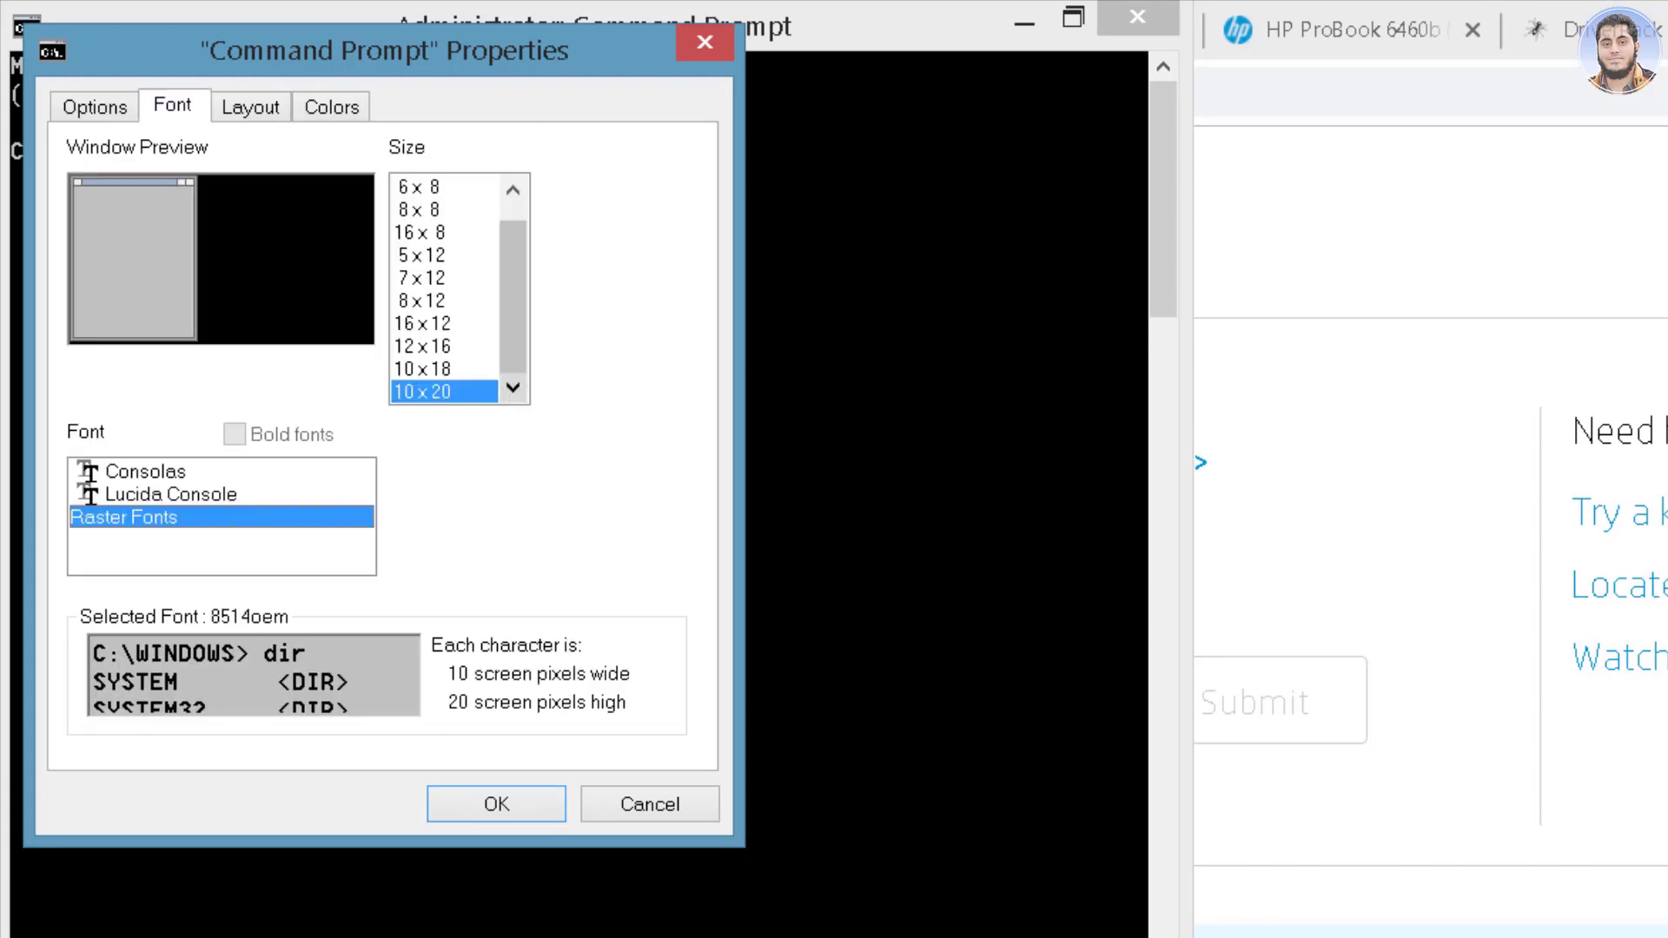
{"action": "left_click", "coordinate": [145, 471]}
{"action": "left_click", "coordinate": [417, 365]}
{"action": "left_click", "coordinate": [496, 803]}
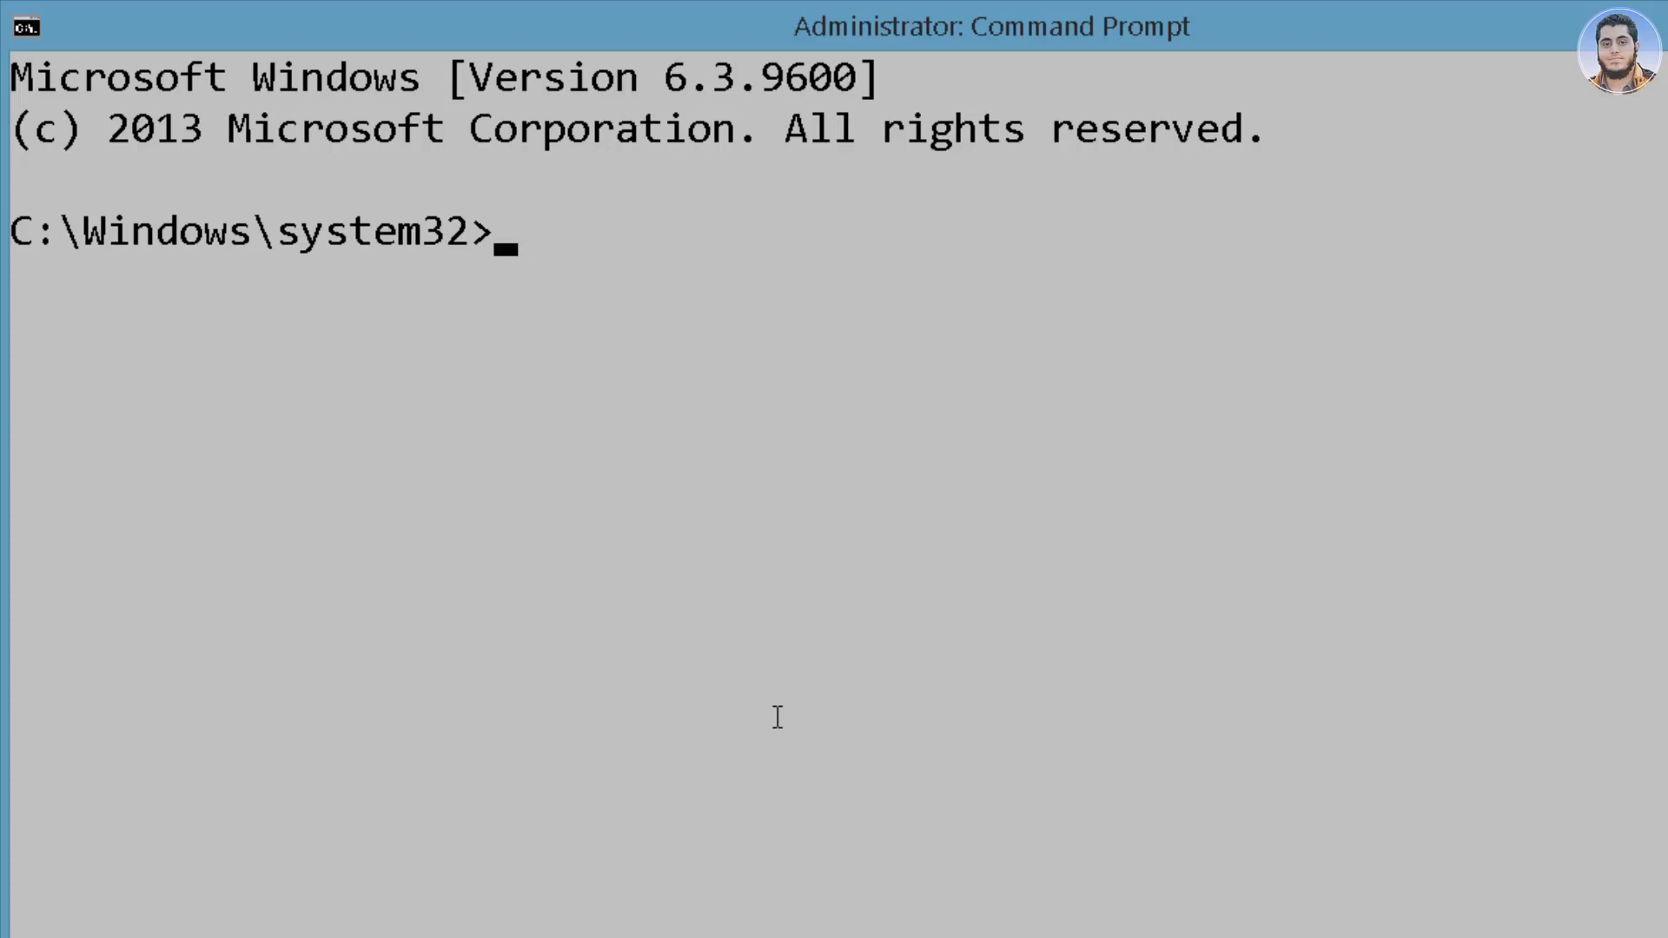
- Query the laptop's serial number with the command wmic bios get serialnumber
{"action": "type", "text": "w"}
{"action": "key", "text": "BackSpace"}
{"action": "type", "text": "wmic bios get serialn"}
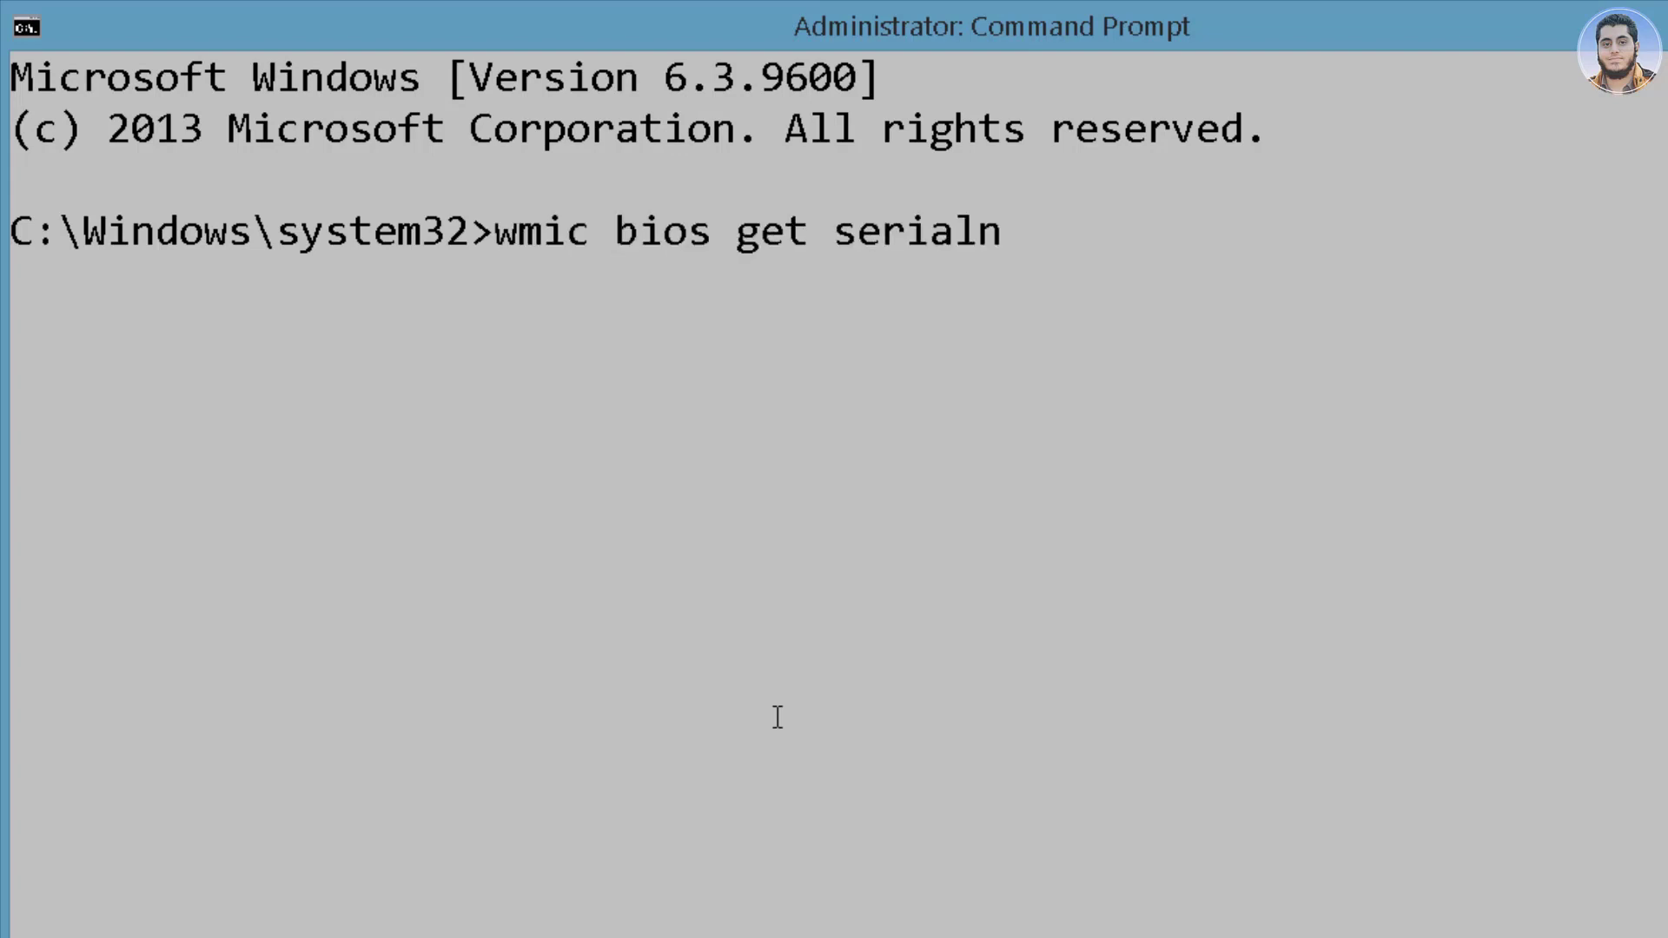
{"action": "type", "text": "umber"}
{"action": "key", "text": "Return"}
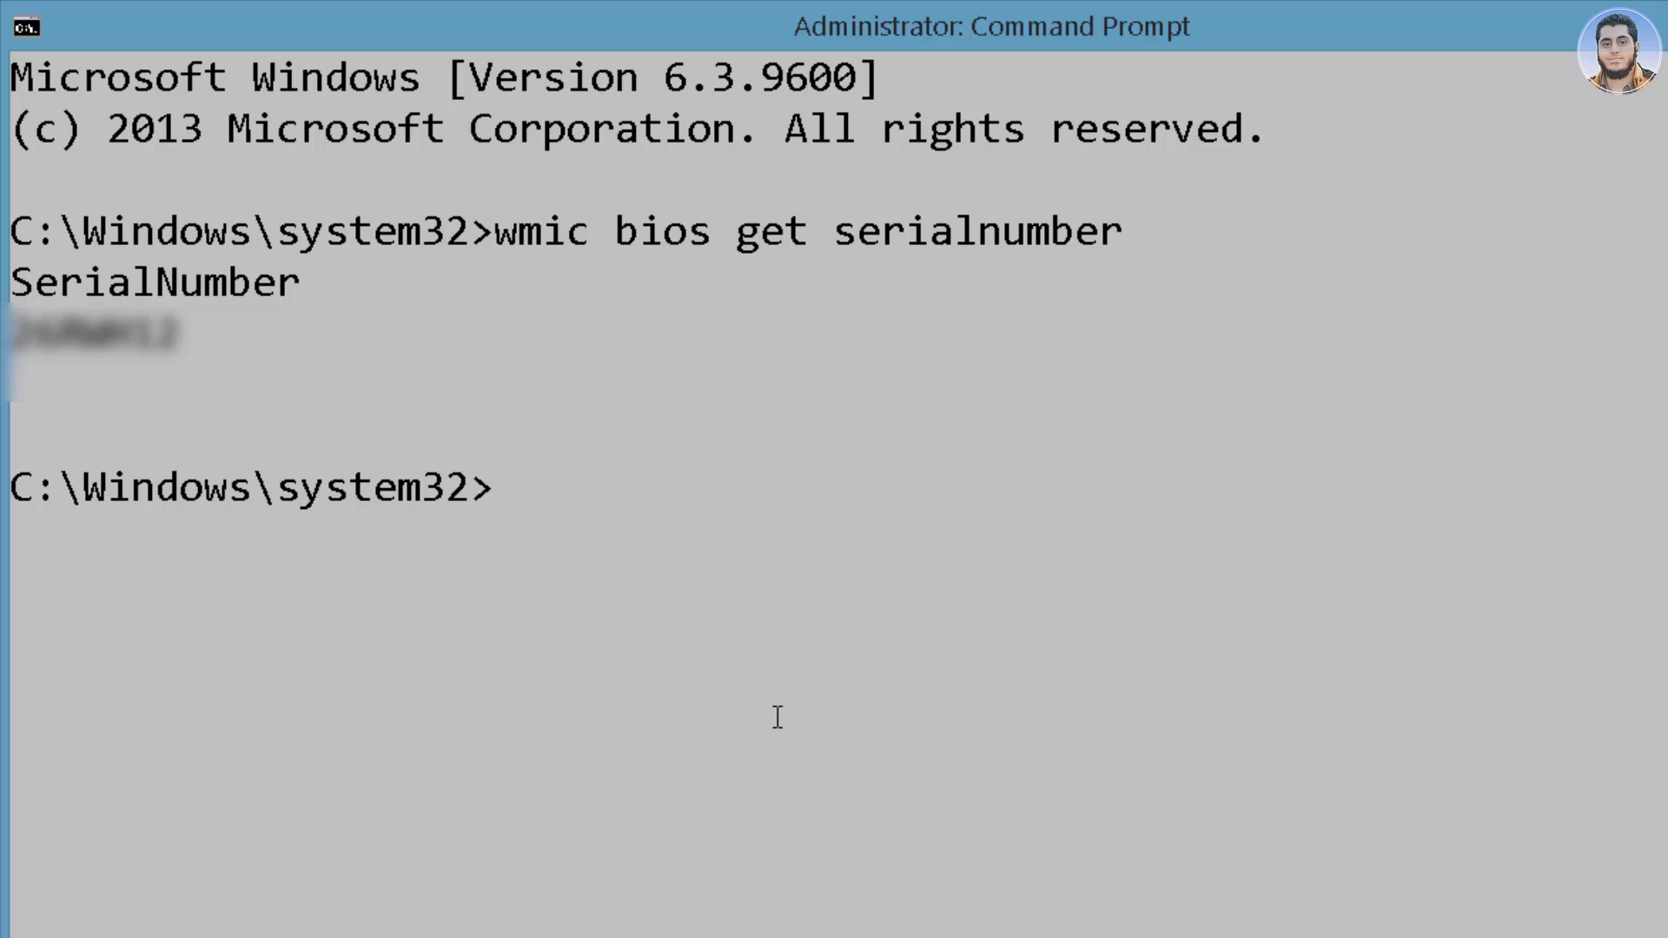
- Switch to Chrome's HP ProBook 6460b driver results, dismiss the Information notice, and expand the Driver-Audio category
{"action": "key", "text": "alt+Tab"}
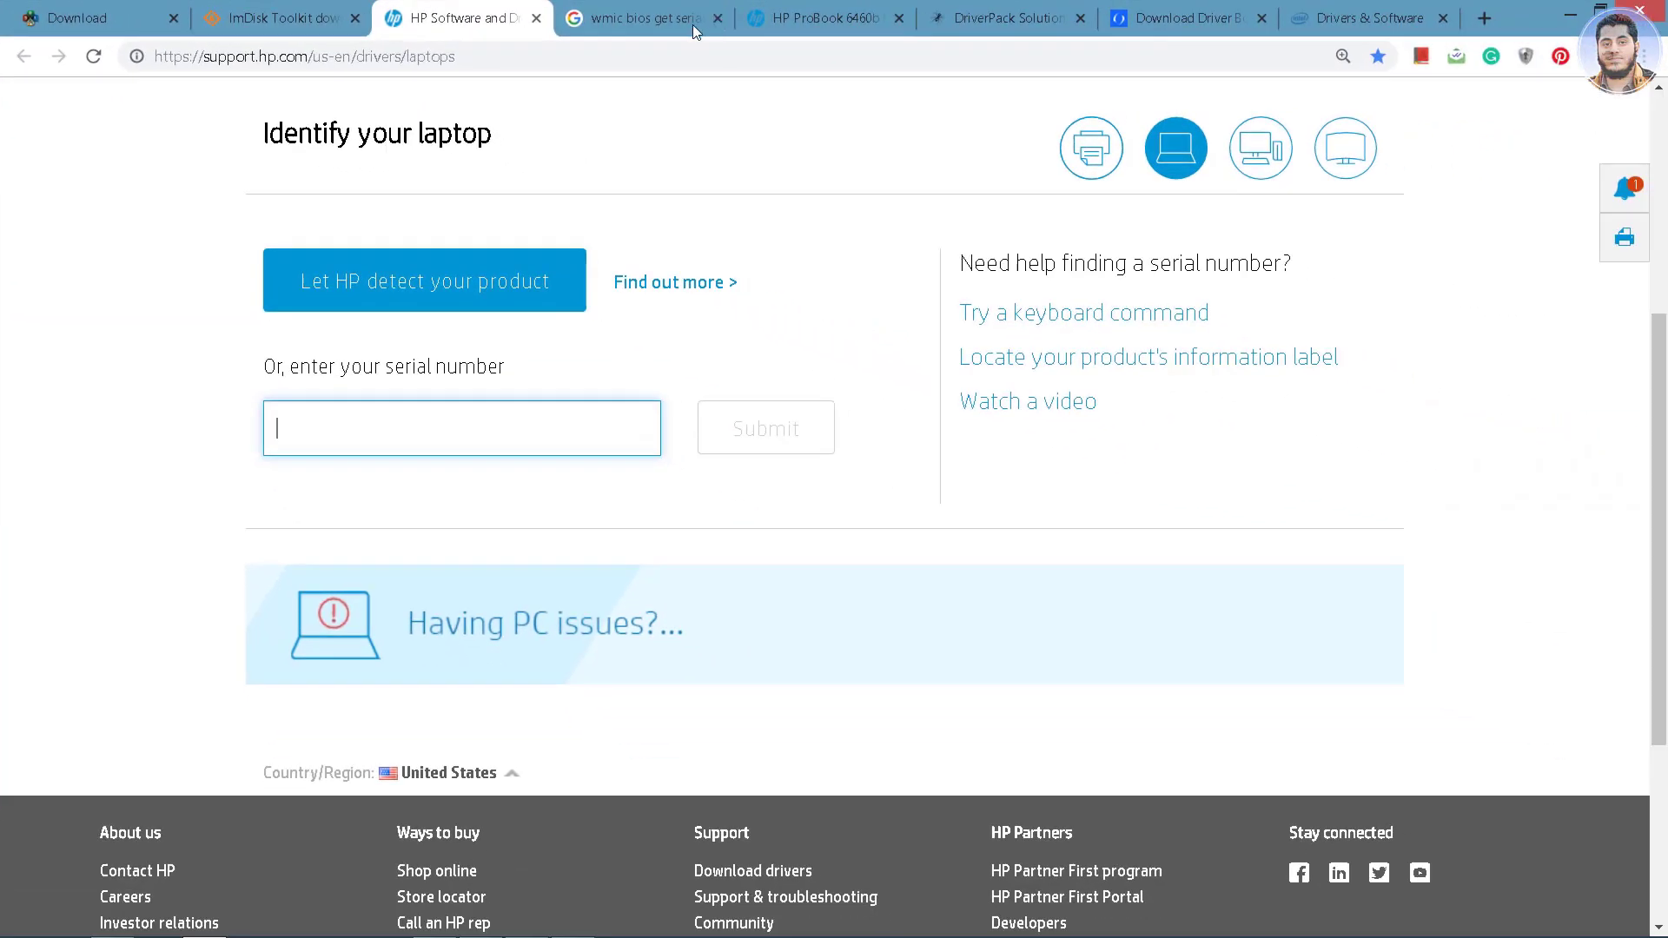
{"action": "left_click", "coordinate": [773, 18]}
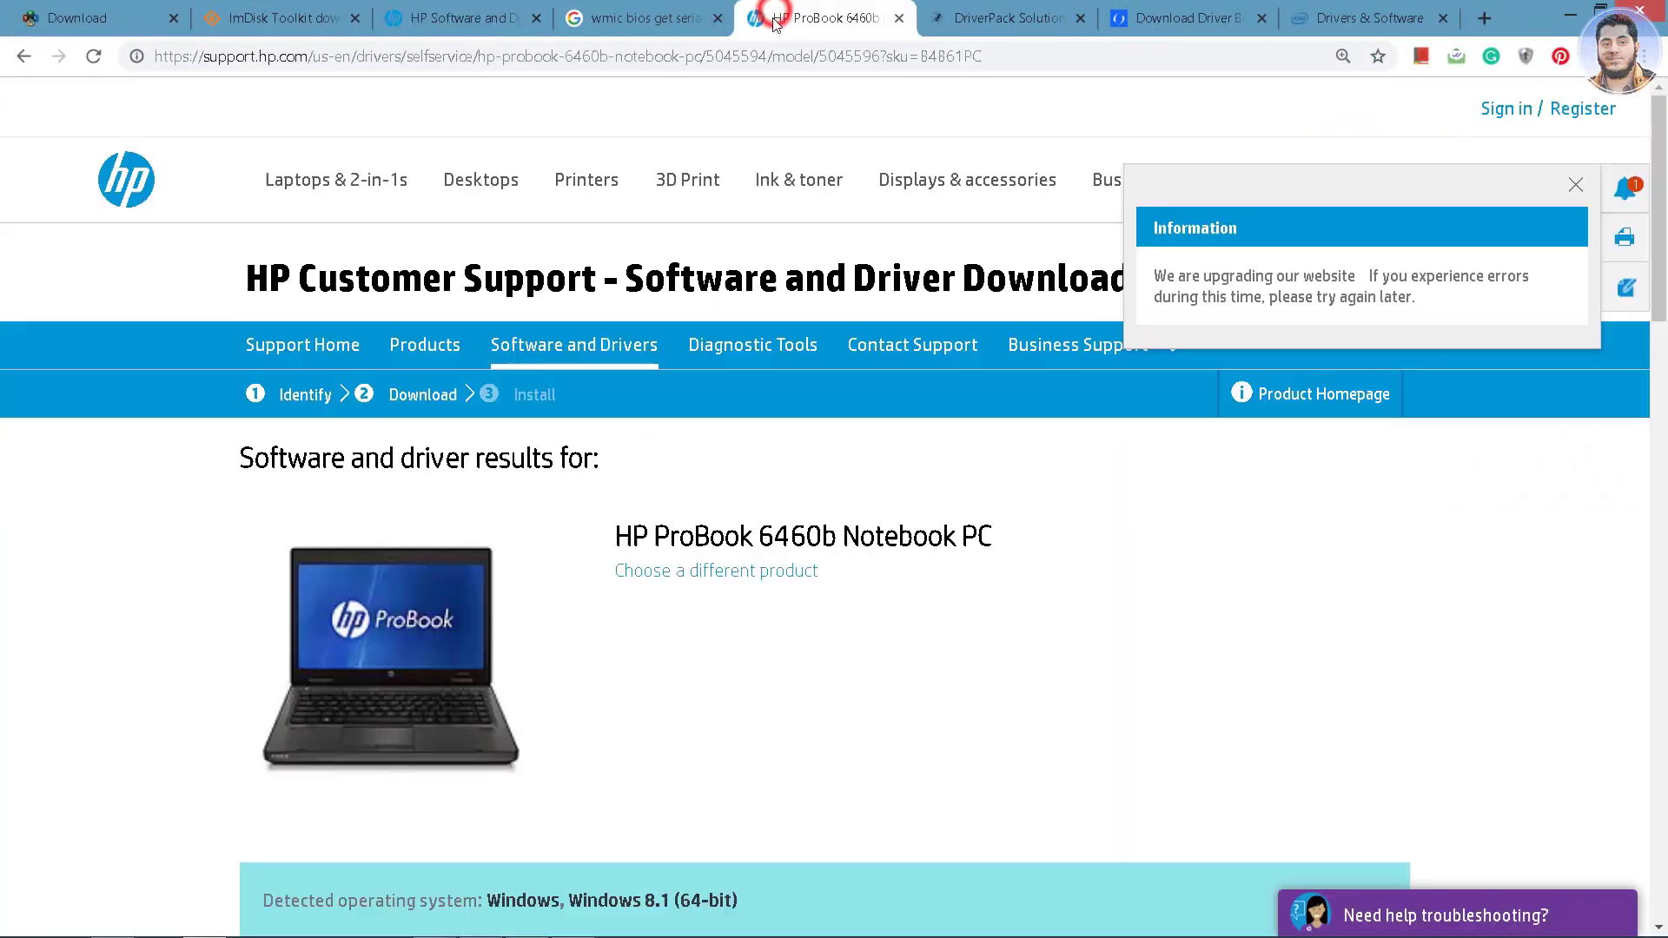
{"action": "scroll", "coordinate": [643, 539], "scroll_direction": "down", "scroll_amount": 2}
{"action": "scroll", "coordinate": [613, 576], "scroll_direction": "down", "scroll_amount": 2}
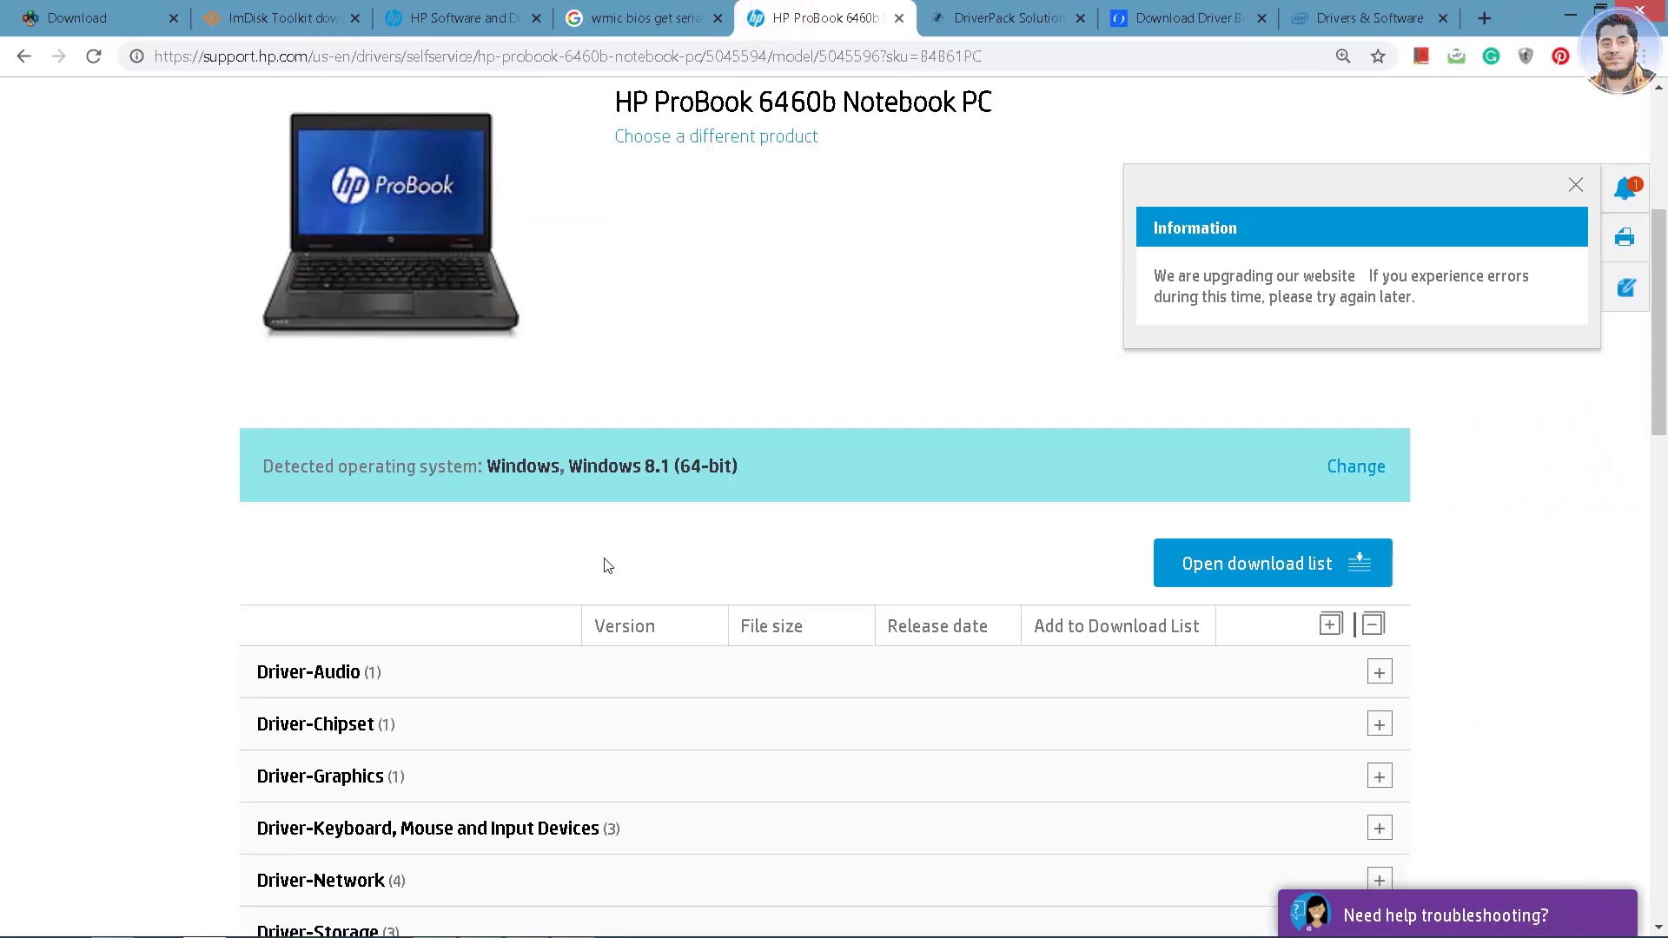
{"action": "scroll", "coordinate": [597, 527], "scroll_direction": "down", "scroll_amount": 5}
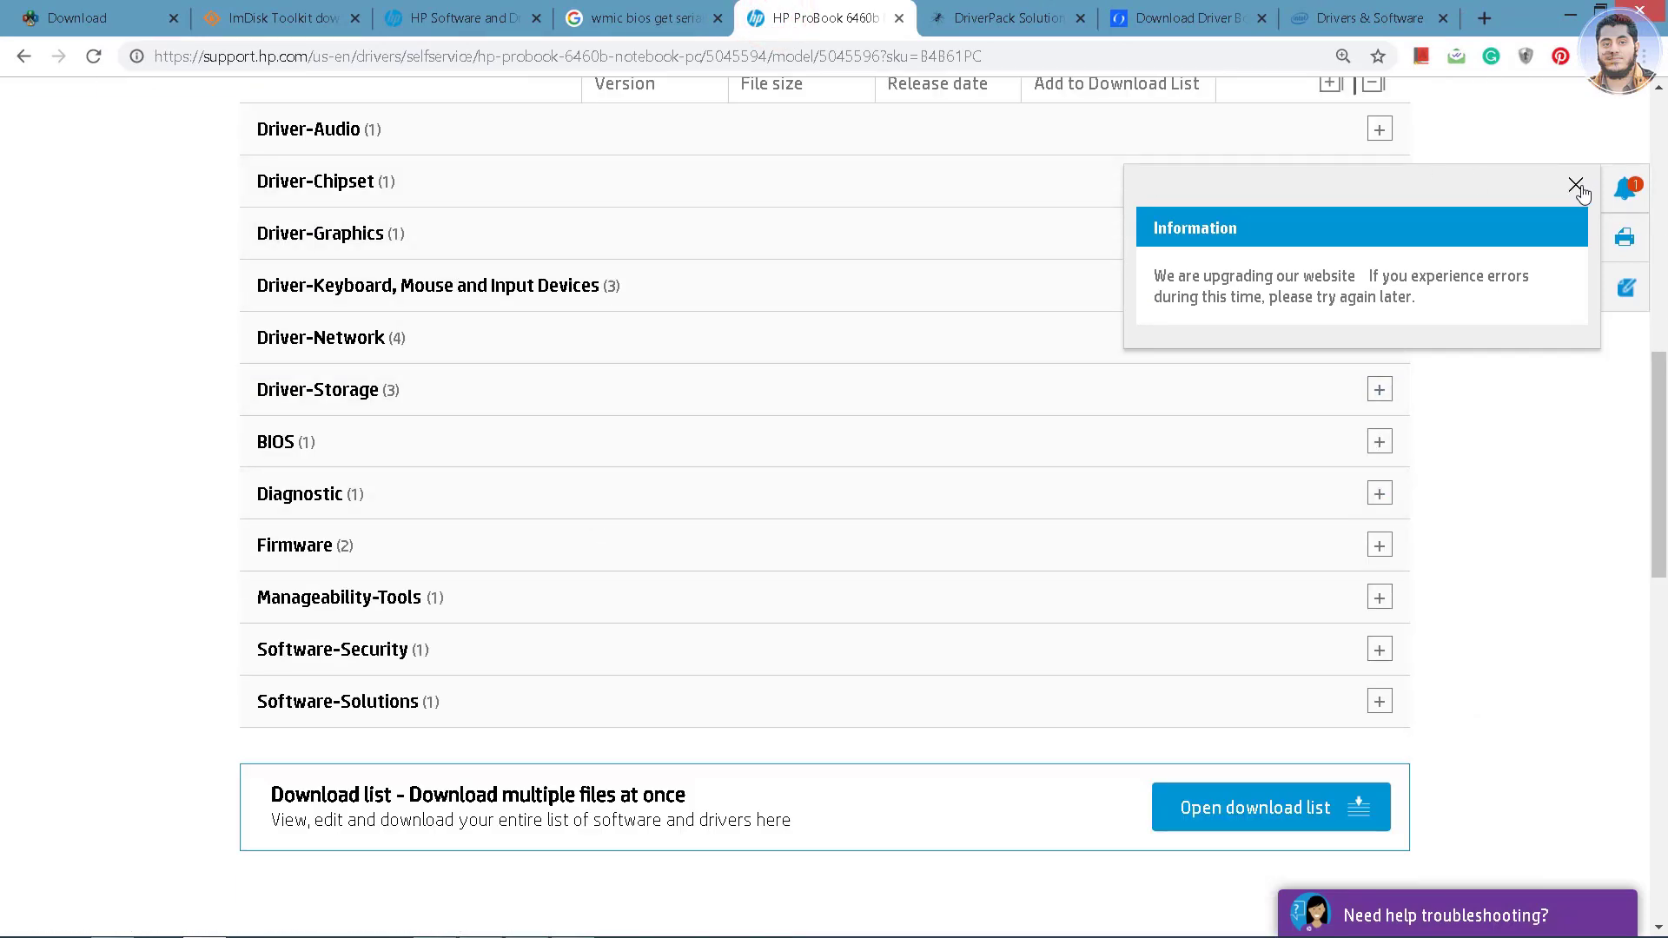
{"action": "left_click", "coordinate": [1575, 184]}
{"action": "left_click", "coordinate": [1403, 134]}
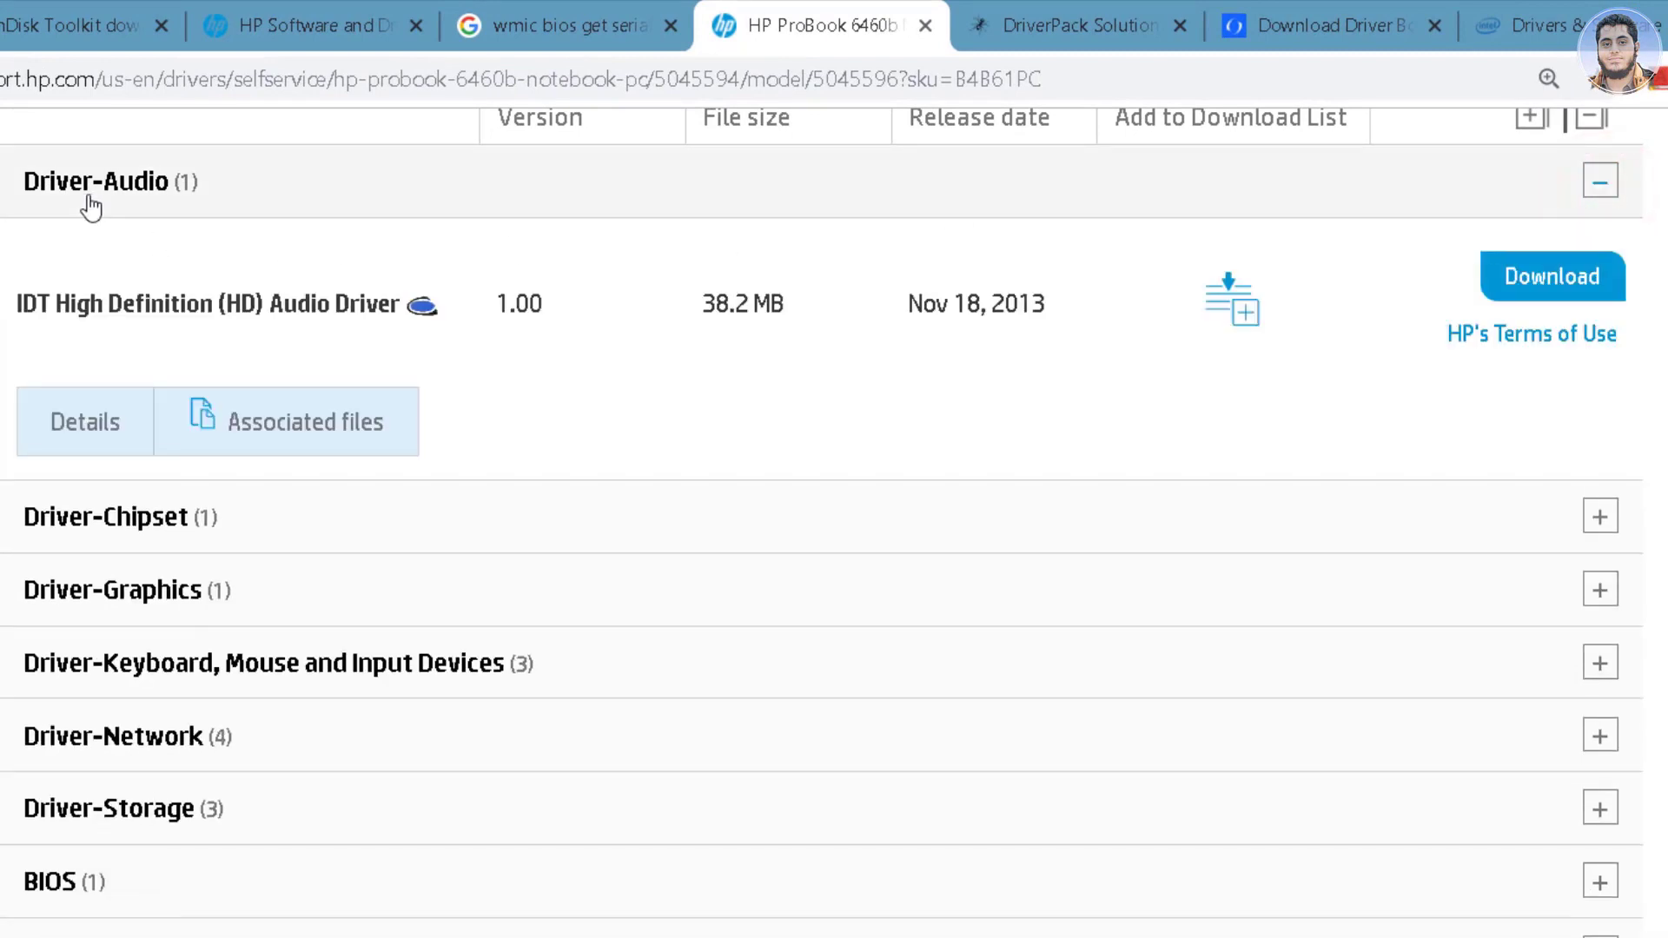
- Start downloading the IDT High Definition (HD) Audio Driver, and cancel the sp64107.exe download
{"action": "left_click", "coordinate": [1551, 291]}
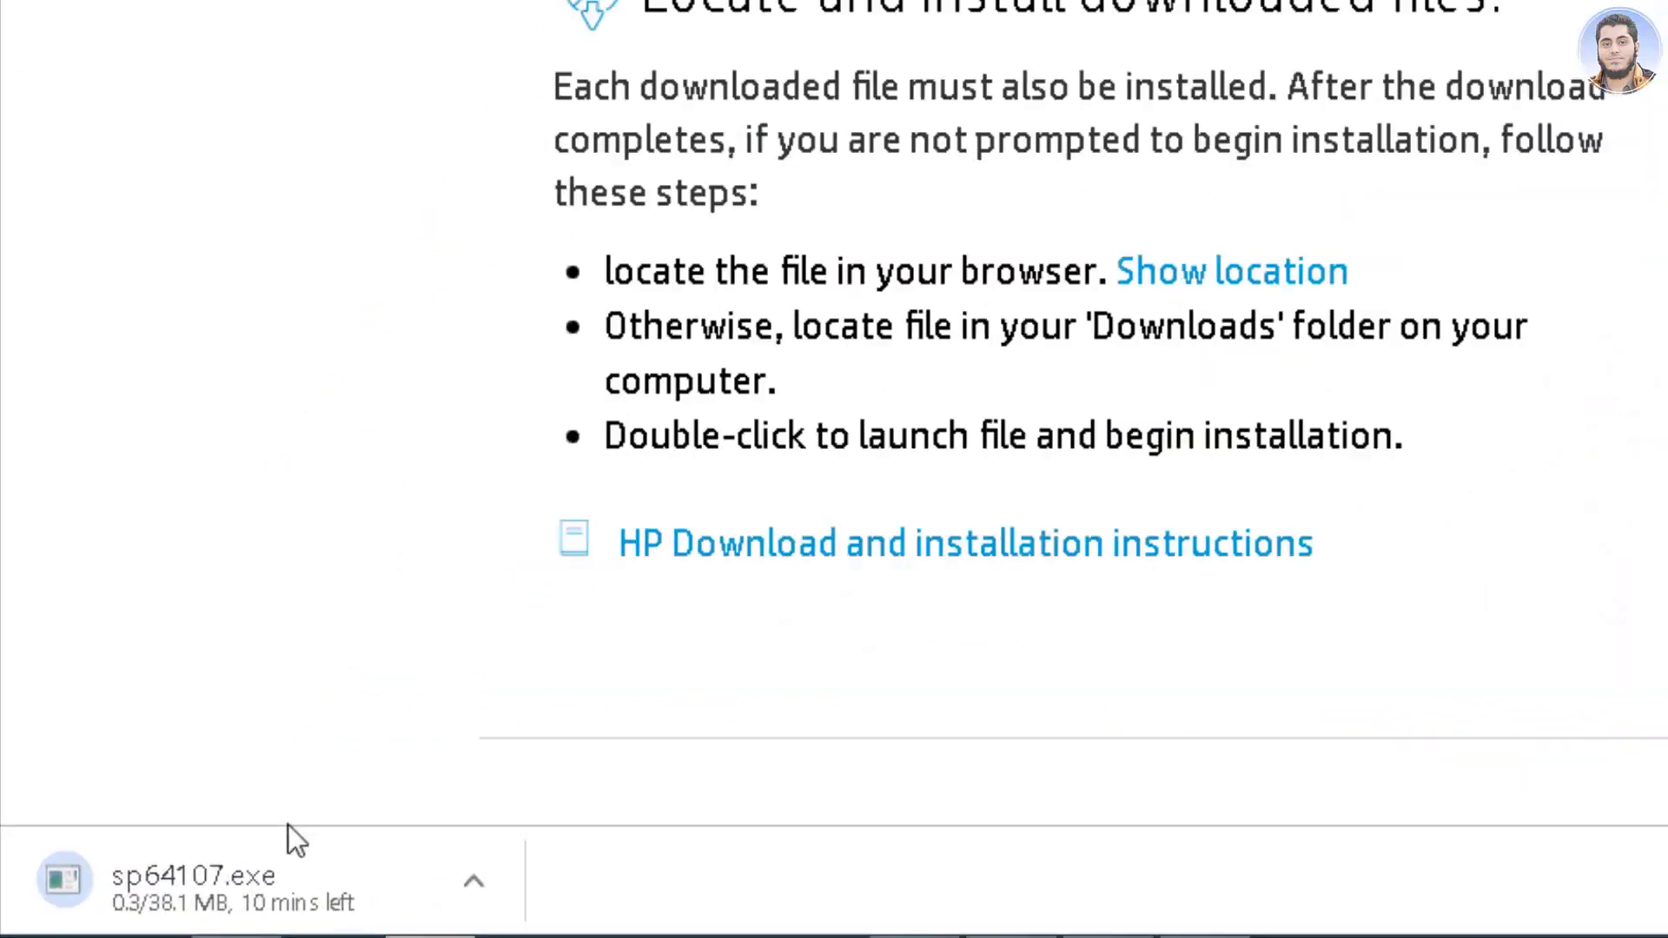
{"action": "left_click", "coordinate": [365, 865]}
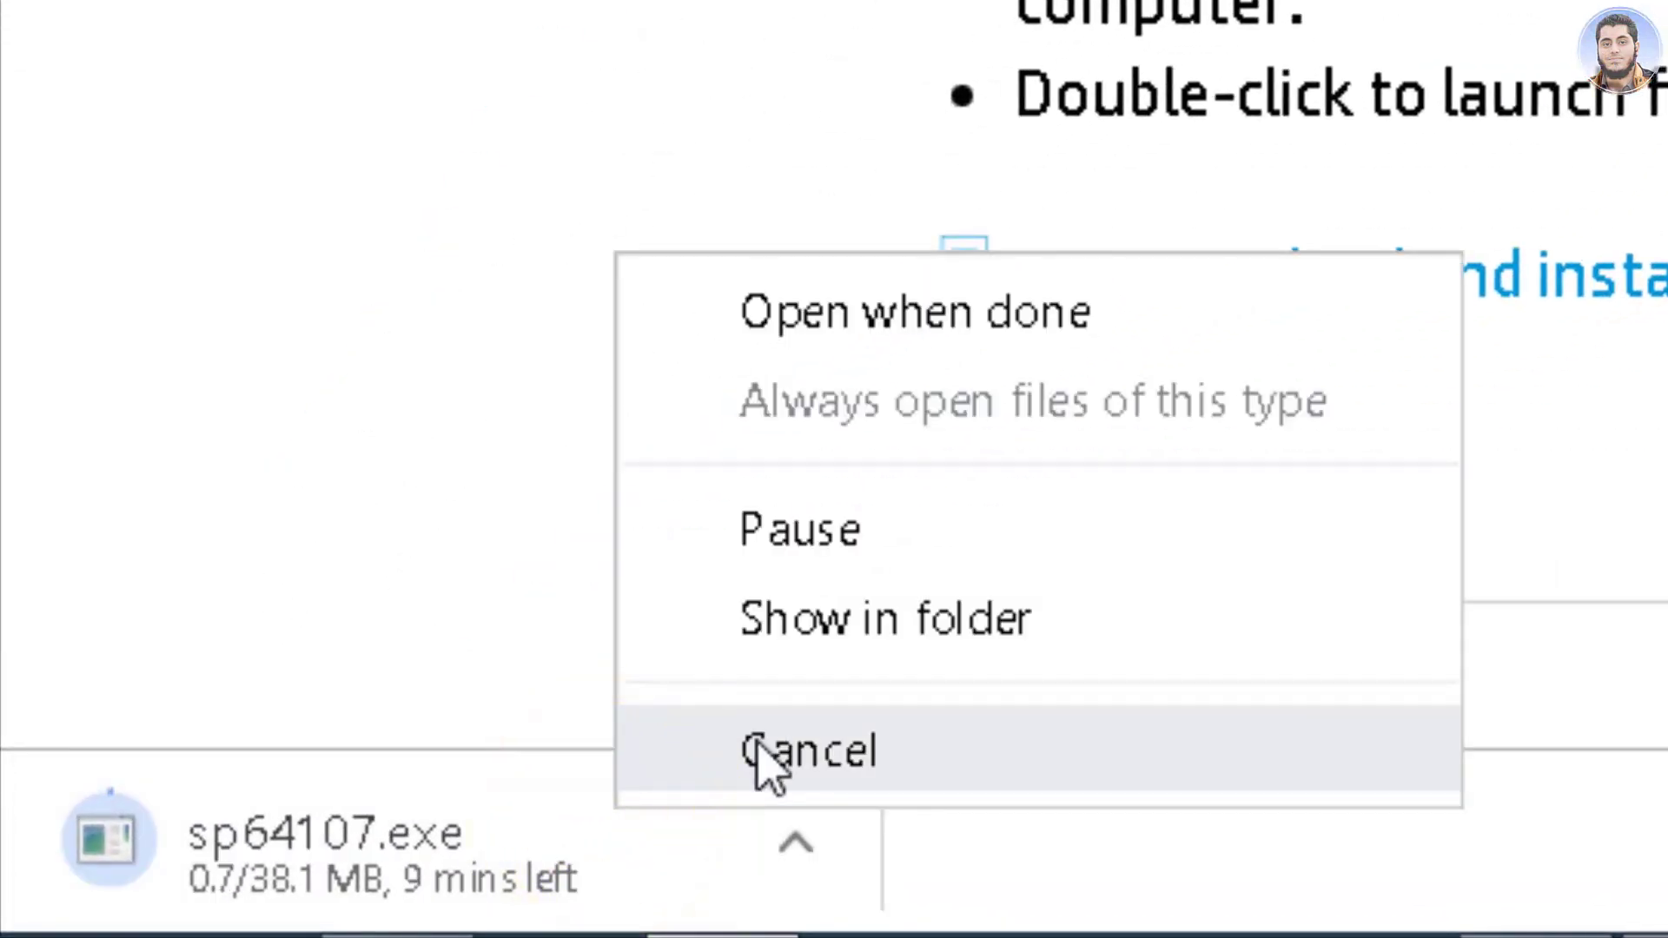
{"action": "left_click", "coordinate": [752, 748]}
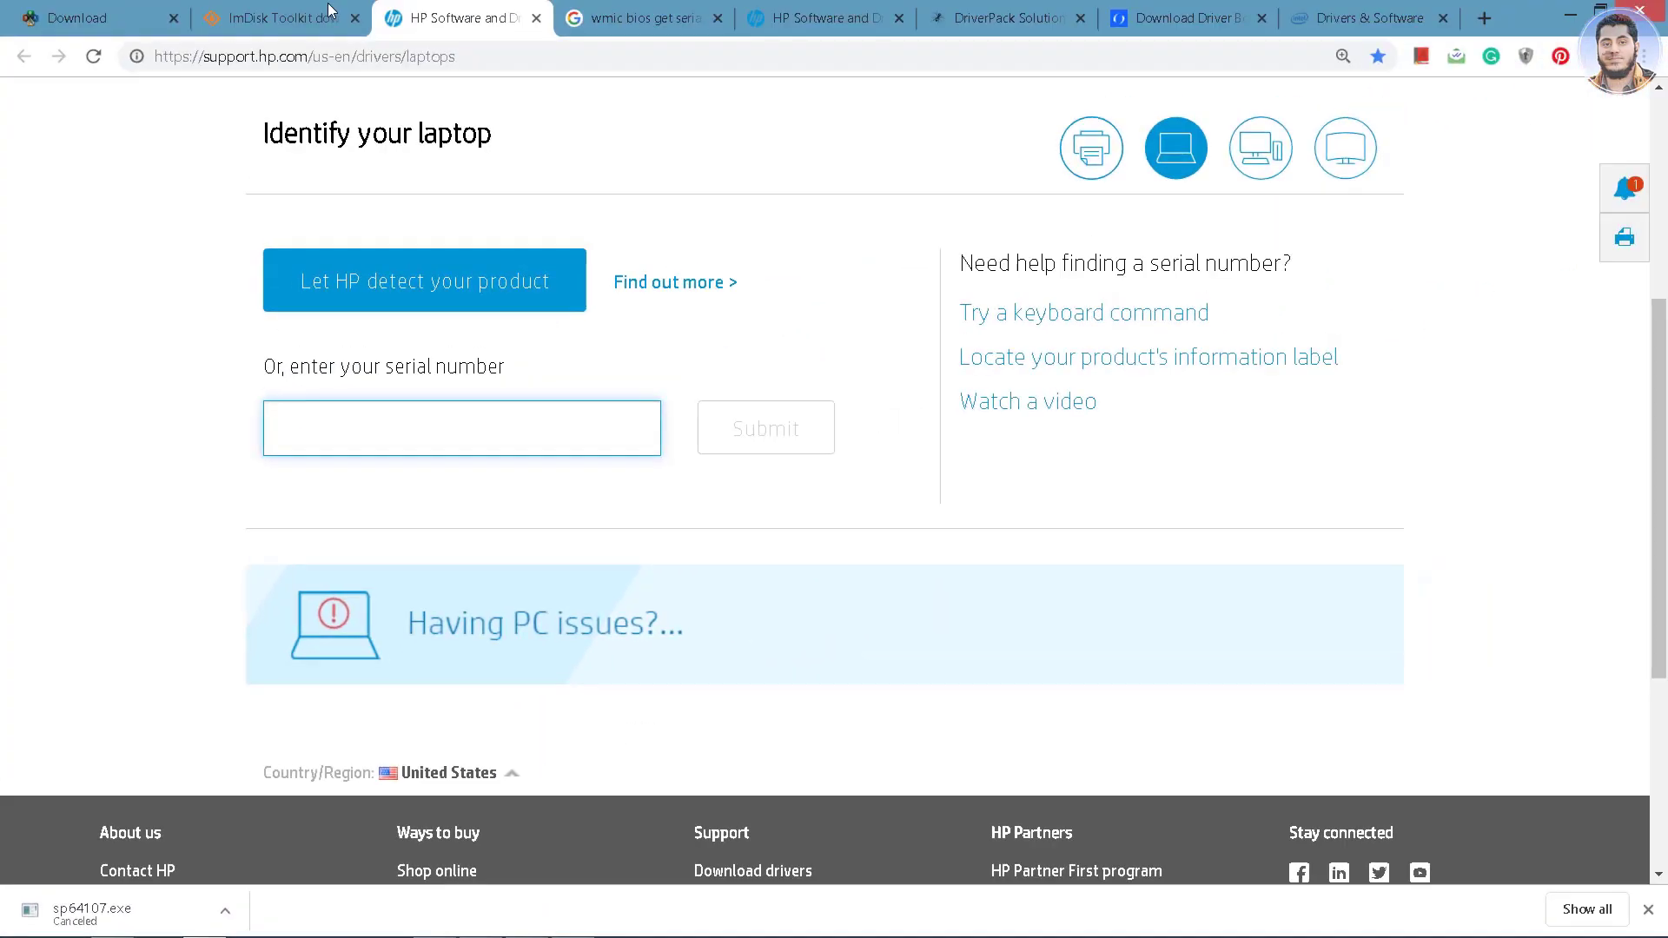
- Return to the Snappy Driver Installer download page, and switch to the .drivers_for_anymachine folder in File Explorer
{"action": "key", "text": "ctrl+1"}
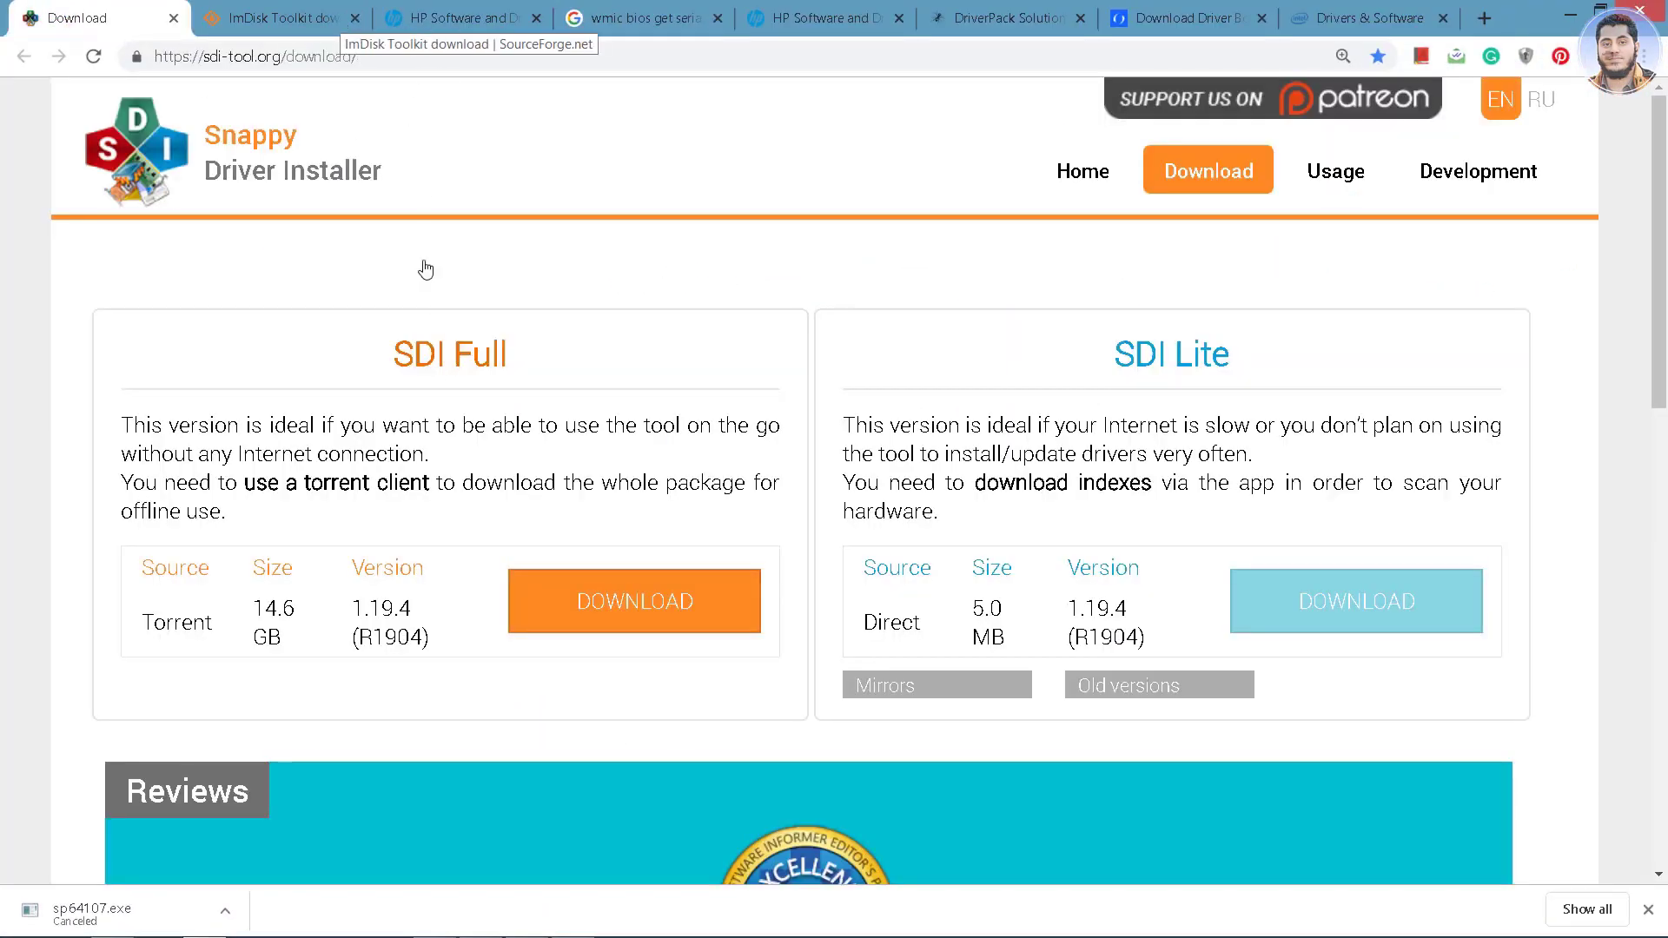
{"action": "key", "text": "alt+Tab"}
{"action": "key", "text": "alt+Tab"}
{"action": "key", "text": "alt+Tab"}
{"action": "key", "text": "alt+Tab"}
{"action": "key", "text": "alt+Tab"}
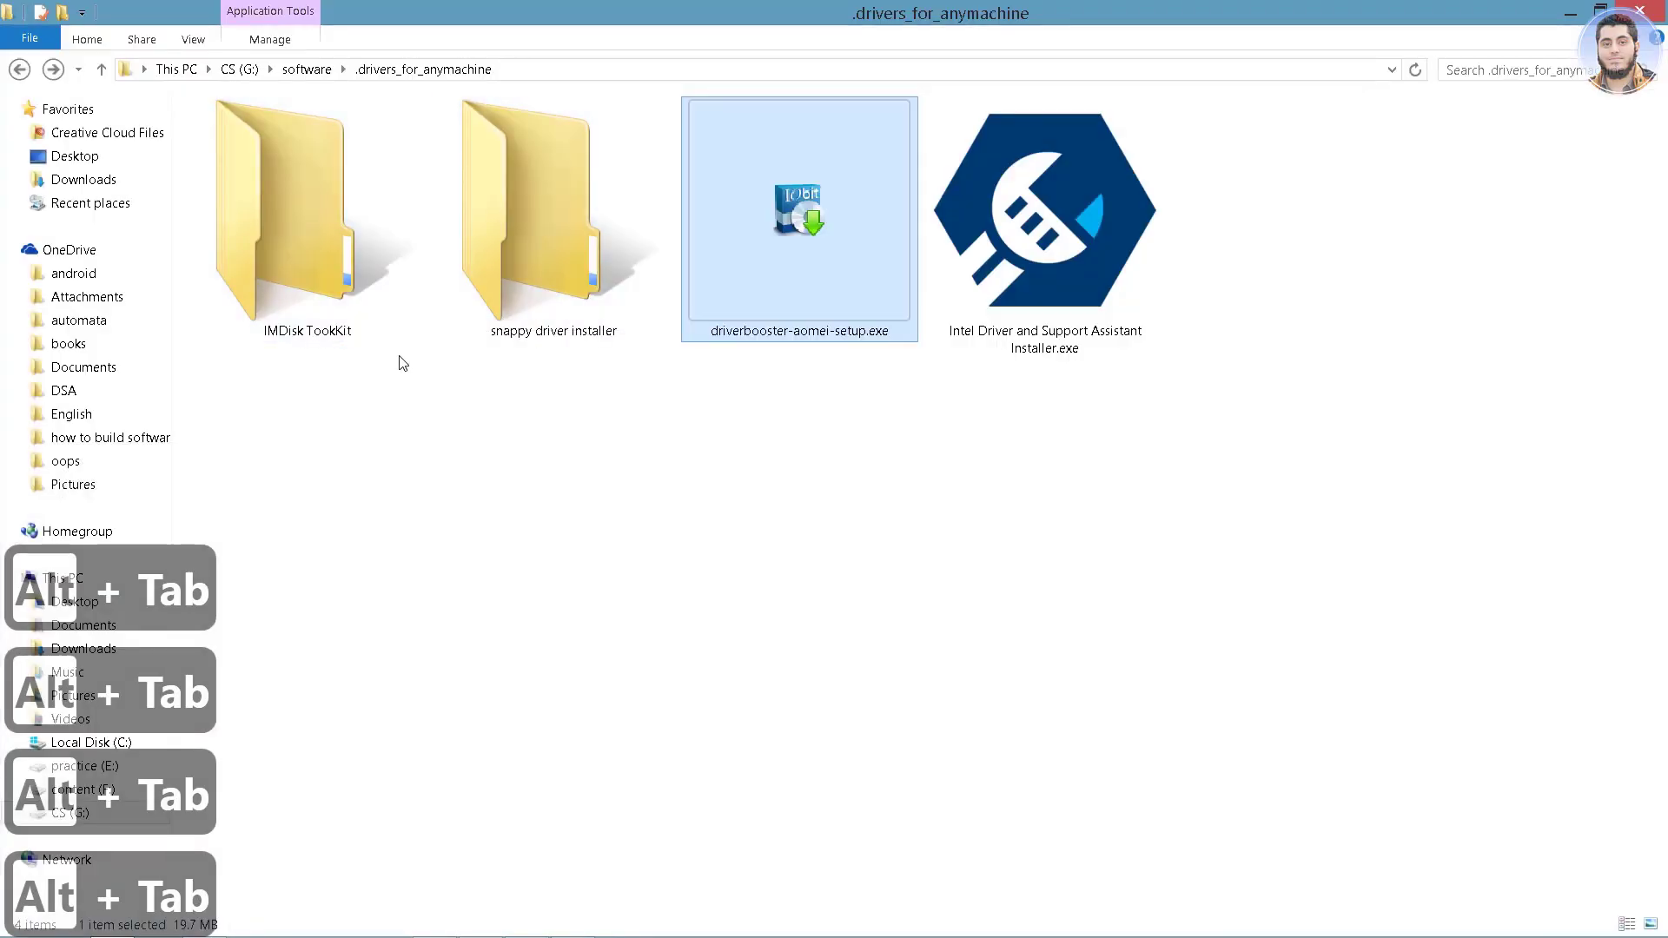
- Run ImDiskTk-x64.exe from the IMDisk TookKit folder as administrator and accept the default ImDisk Toolkit setup options
{"action": "double_click", "coordinate": [376, 324]}
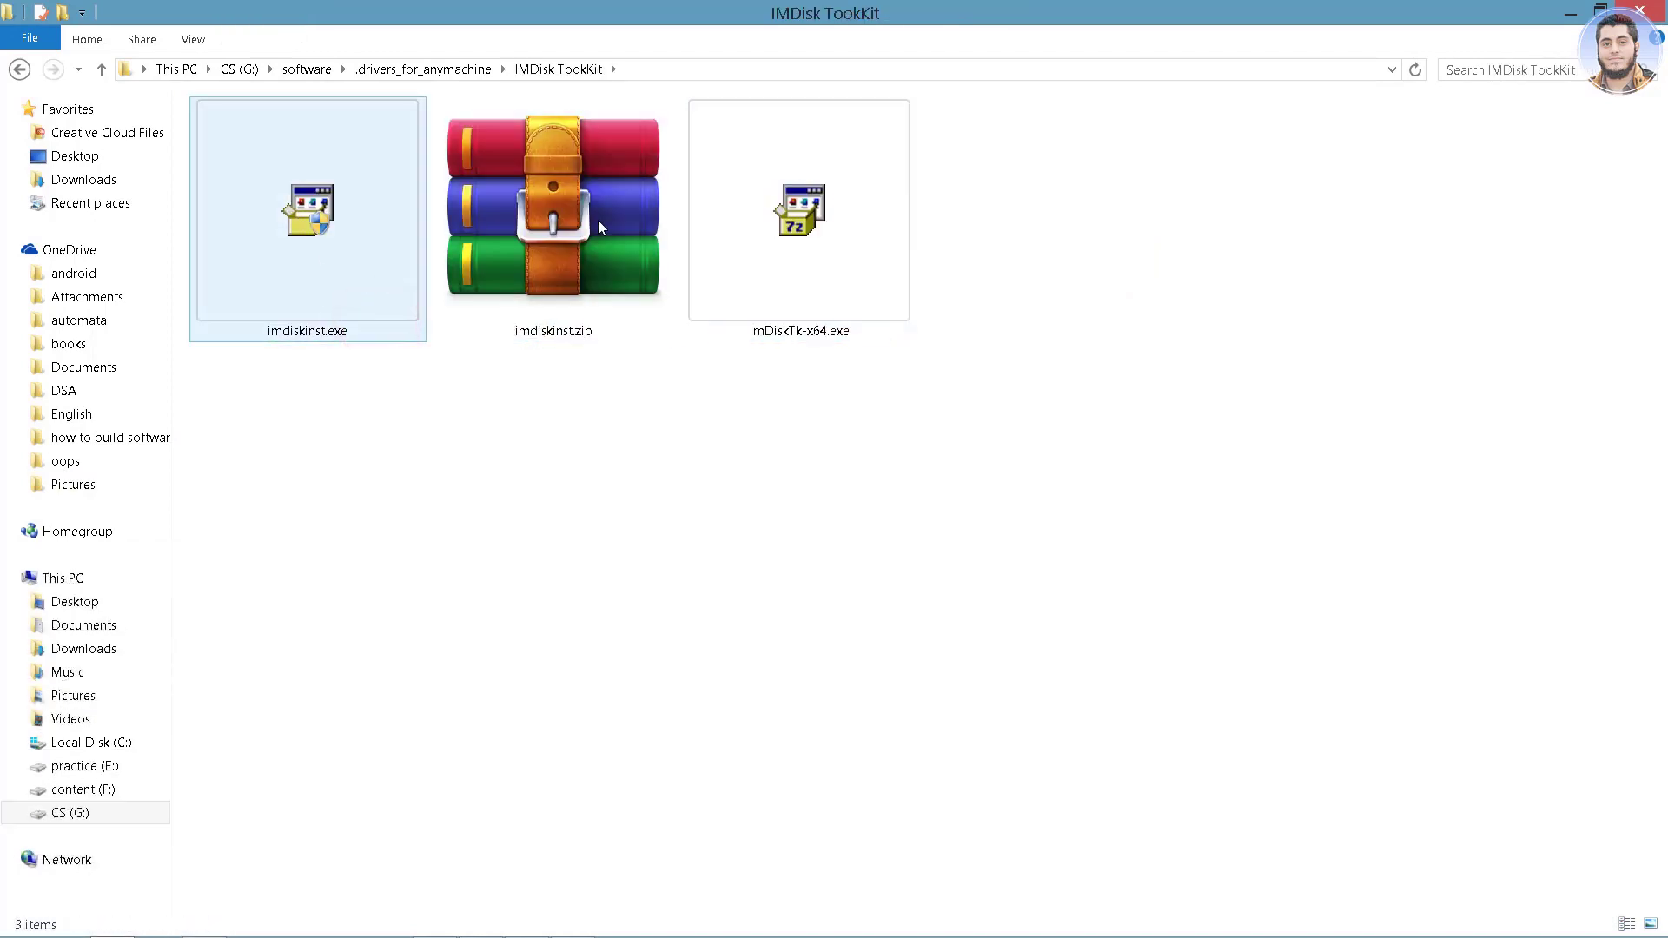
{"action": "right_click", "coordinate": [798, 247]}
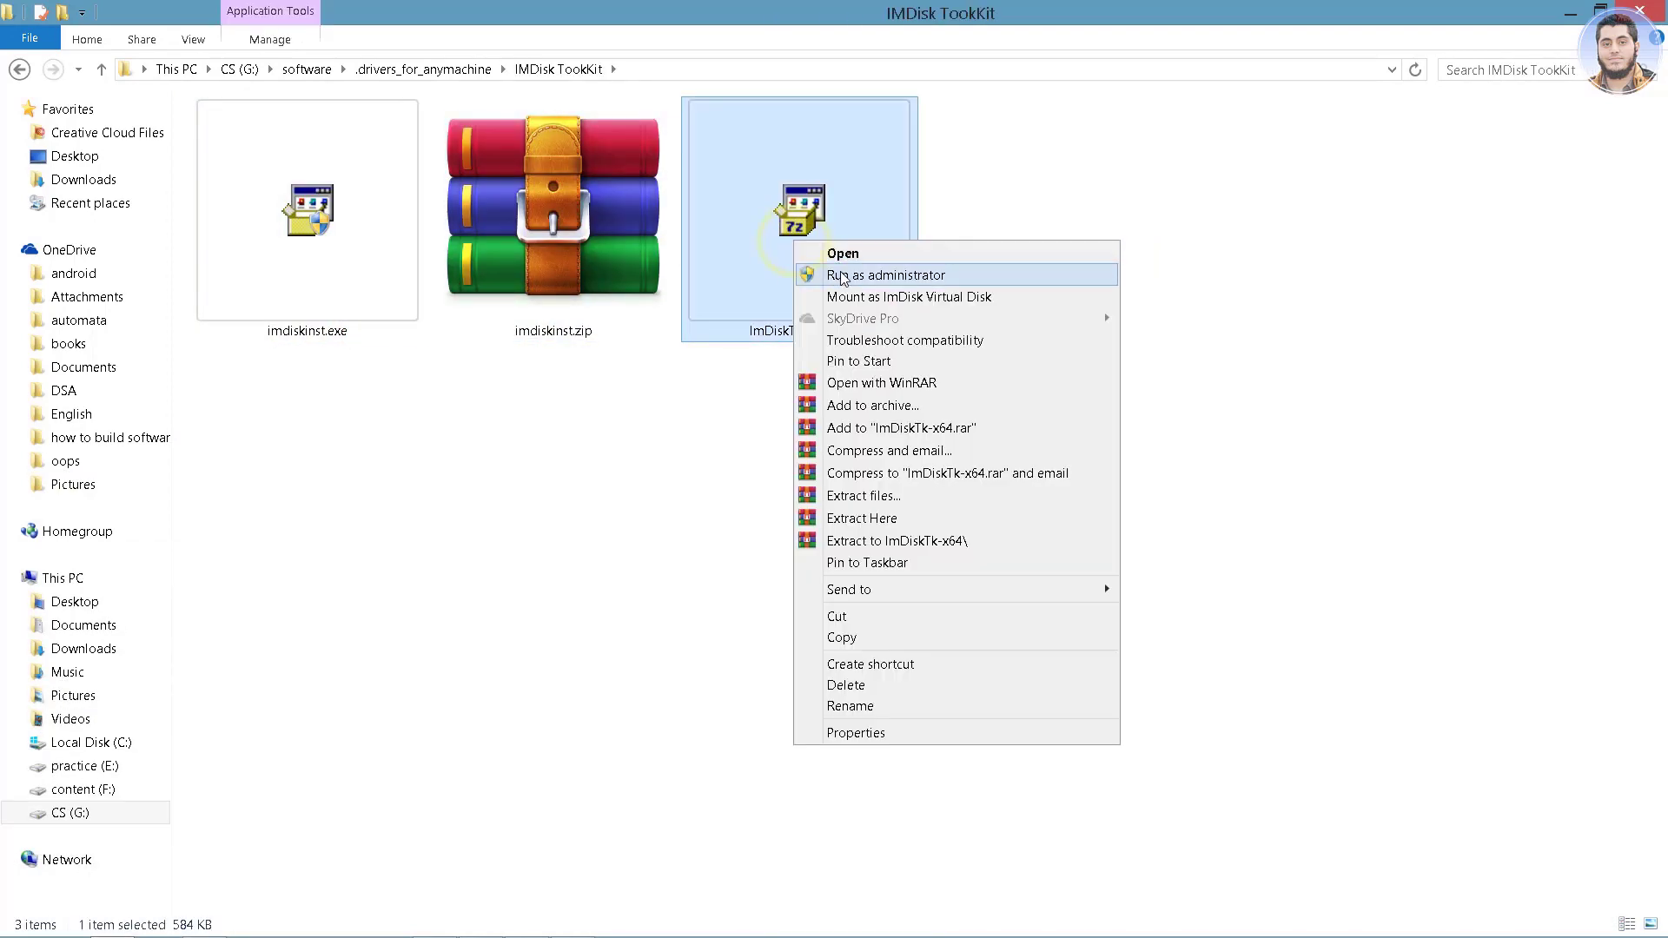
{"action": "left_click", "coordinate": [841, 276]}
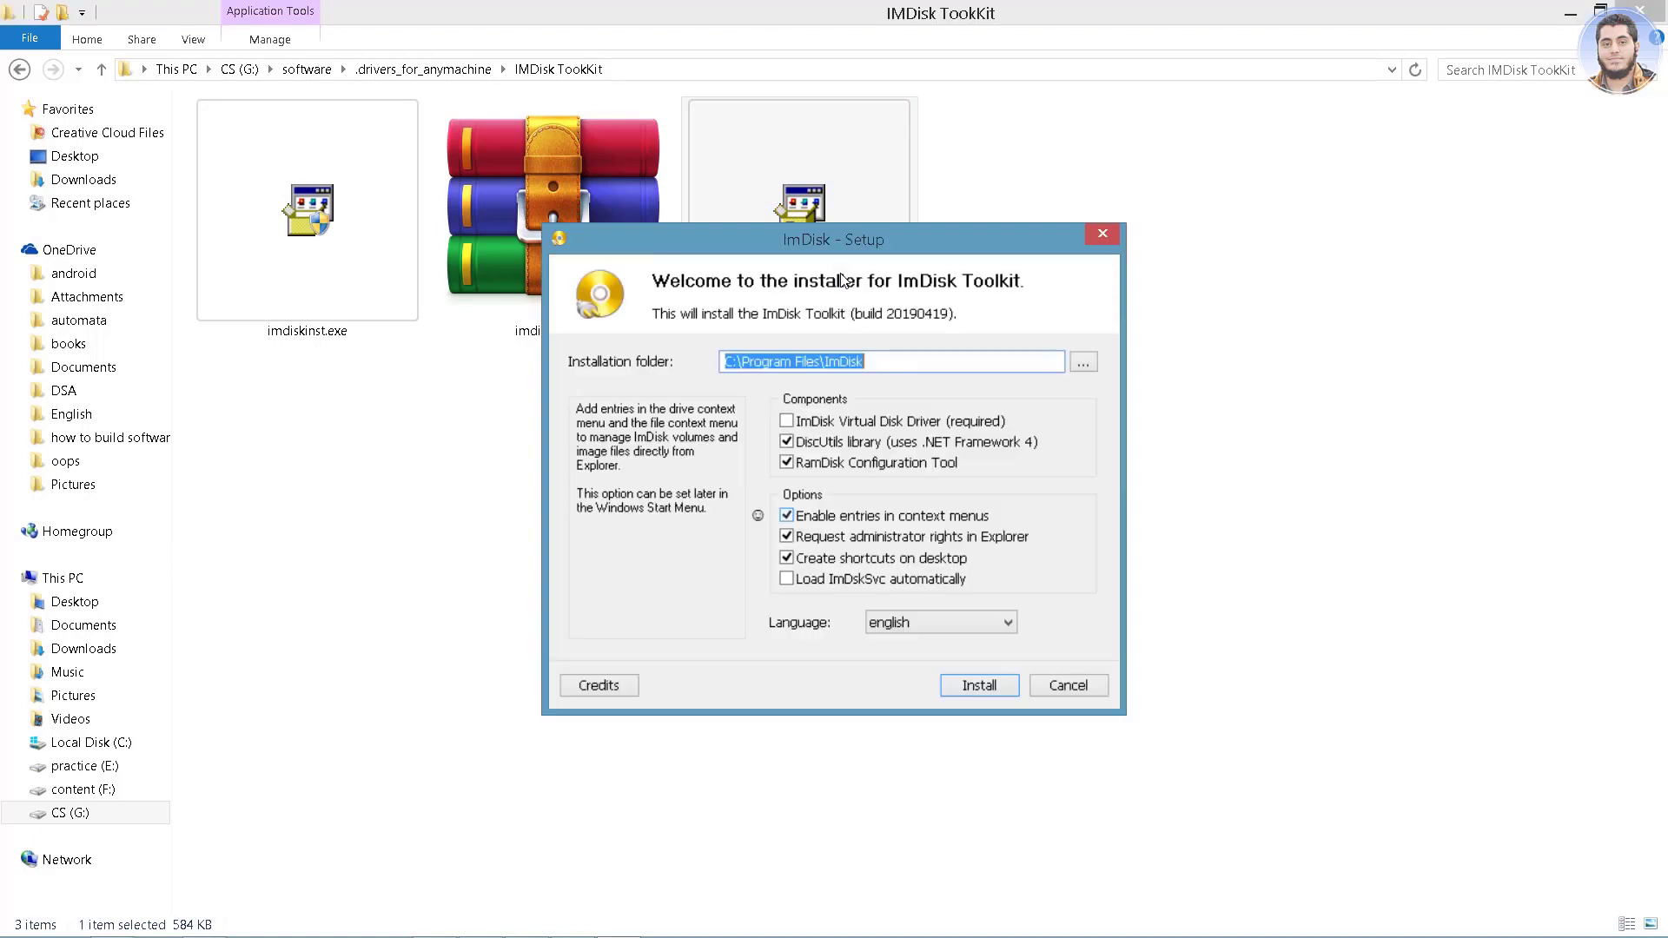
{"action": "key", "text": "Return"}
{"action": "key", "text": "Return"}
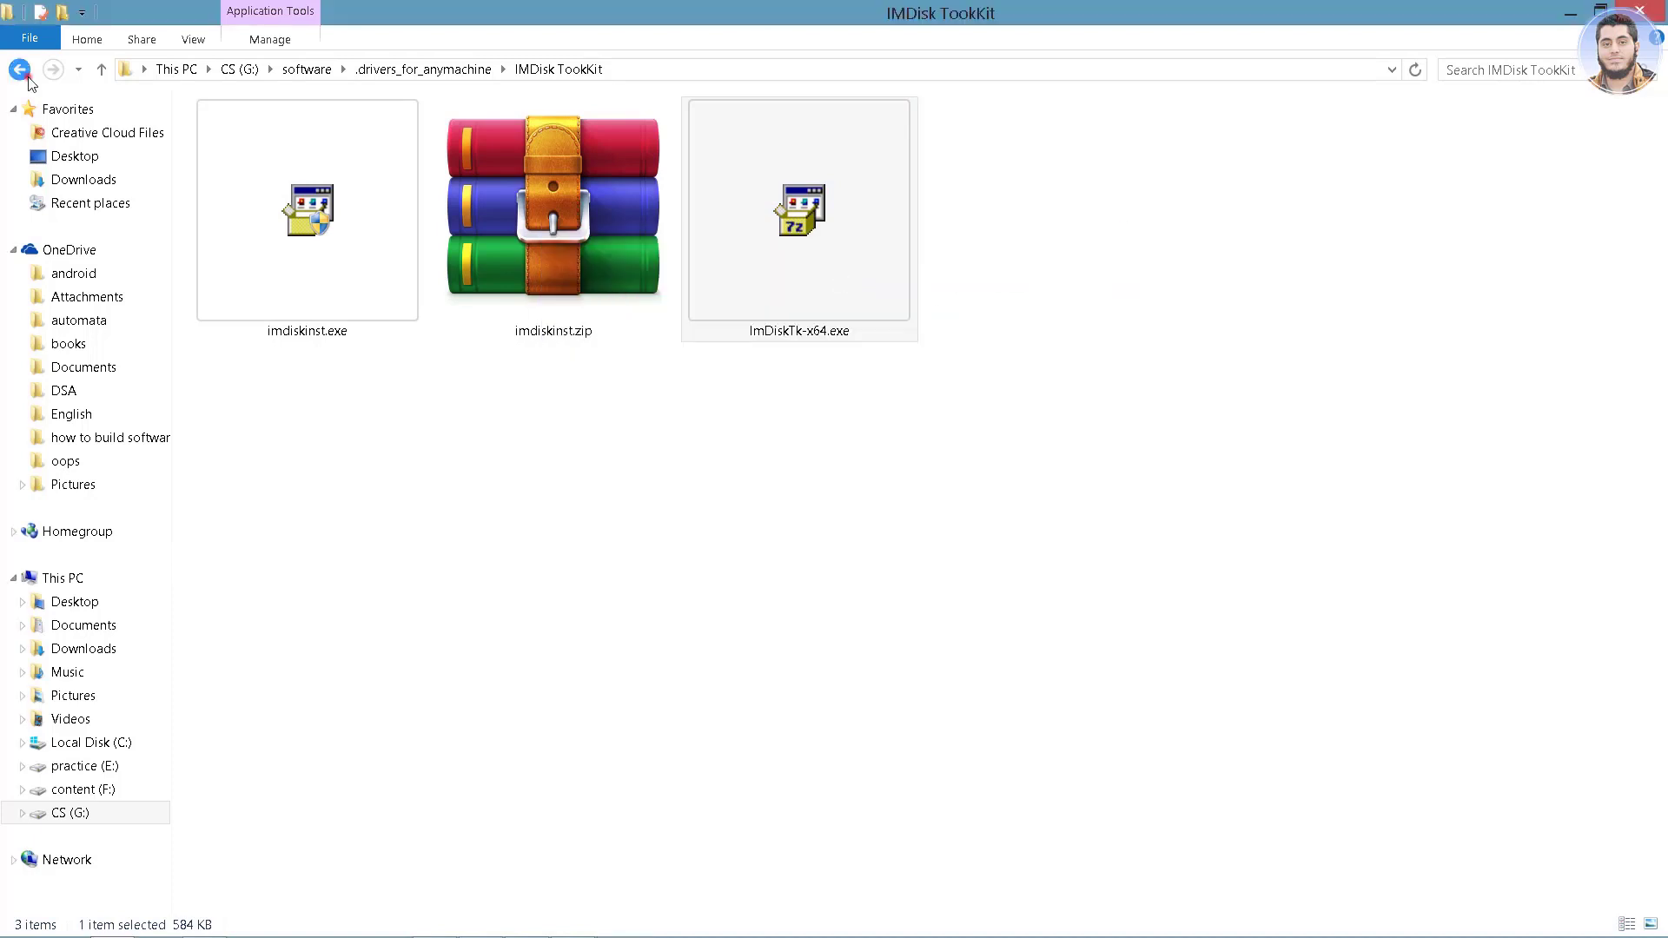
- Open the snappy driver installer folder and check the size of SDI_R1806.iso in its file properties
{"action": "left_click", "coordinate": [19, 69]}
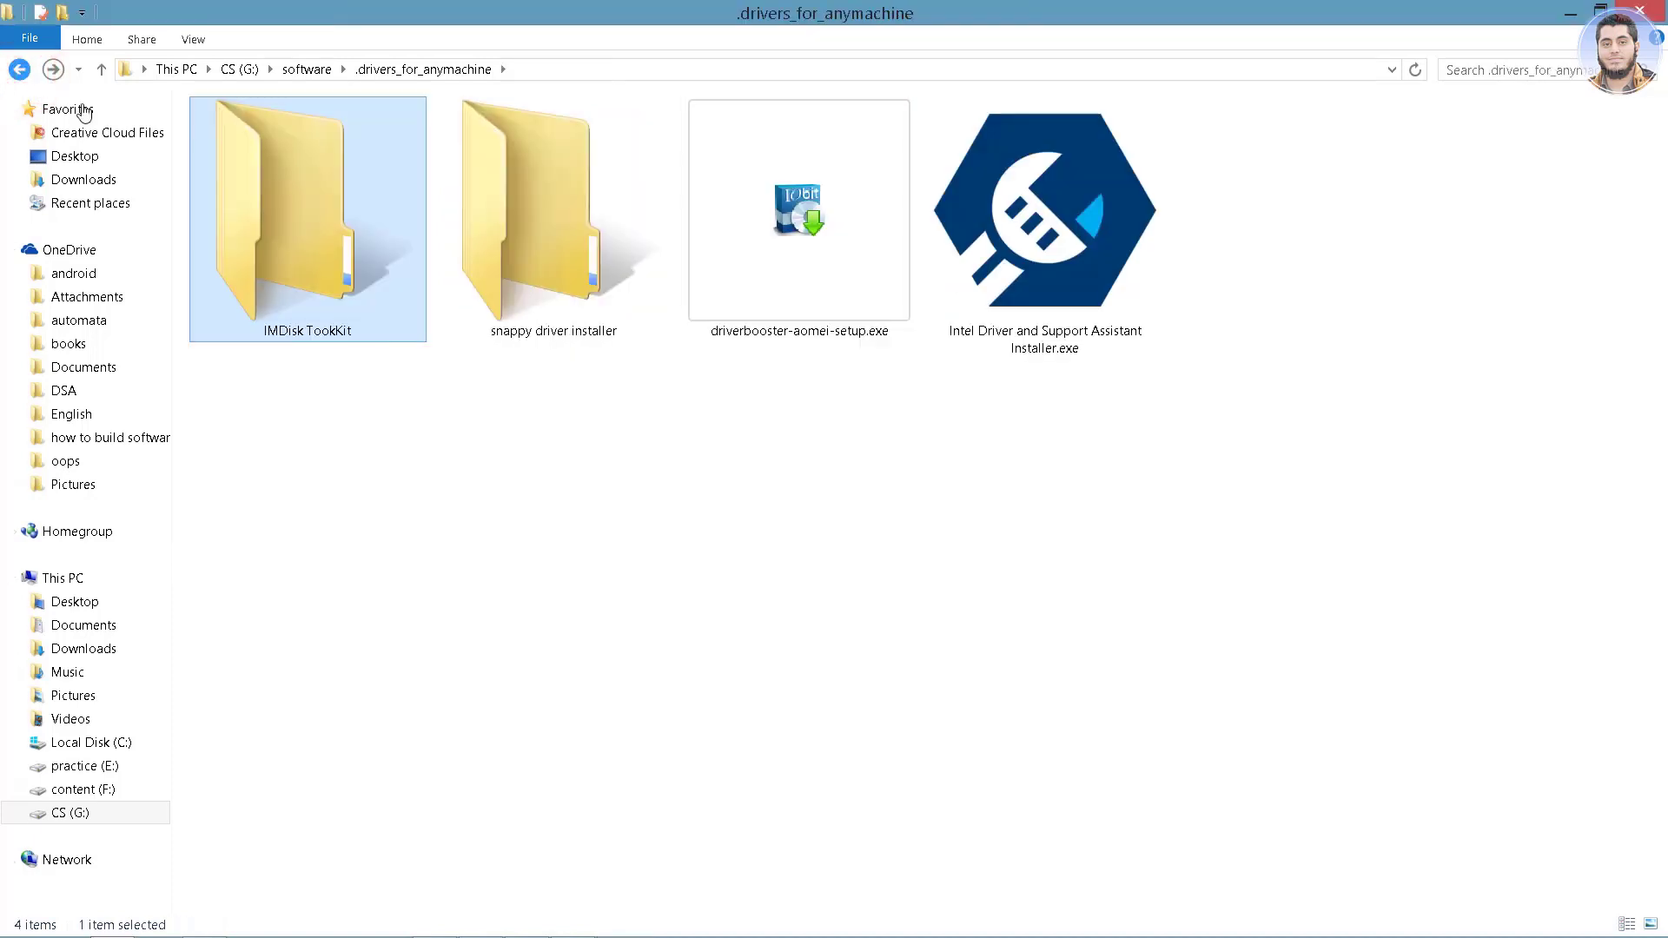
{"action": "double_click", "coordinate": [511, 261]}
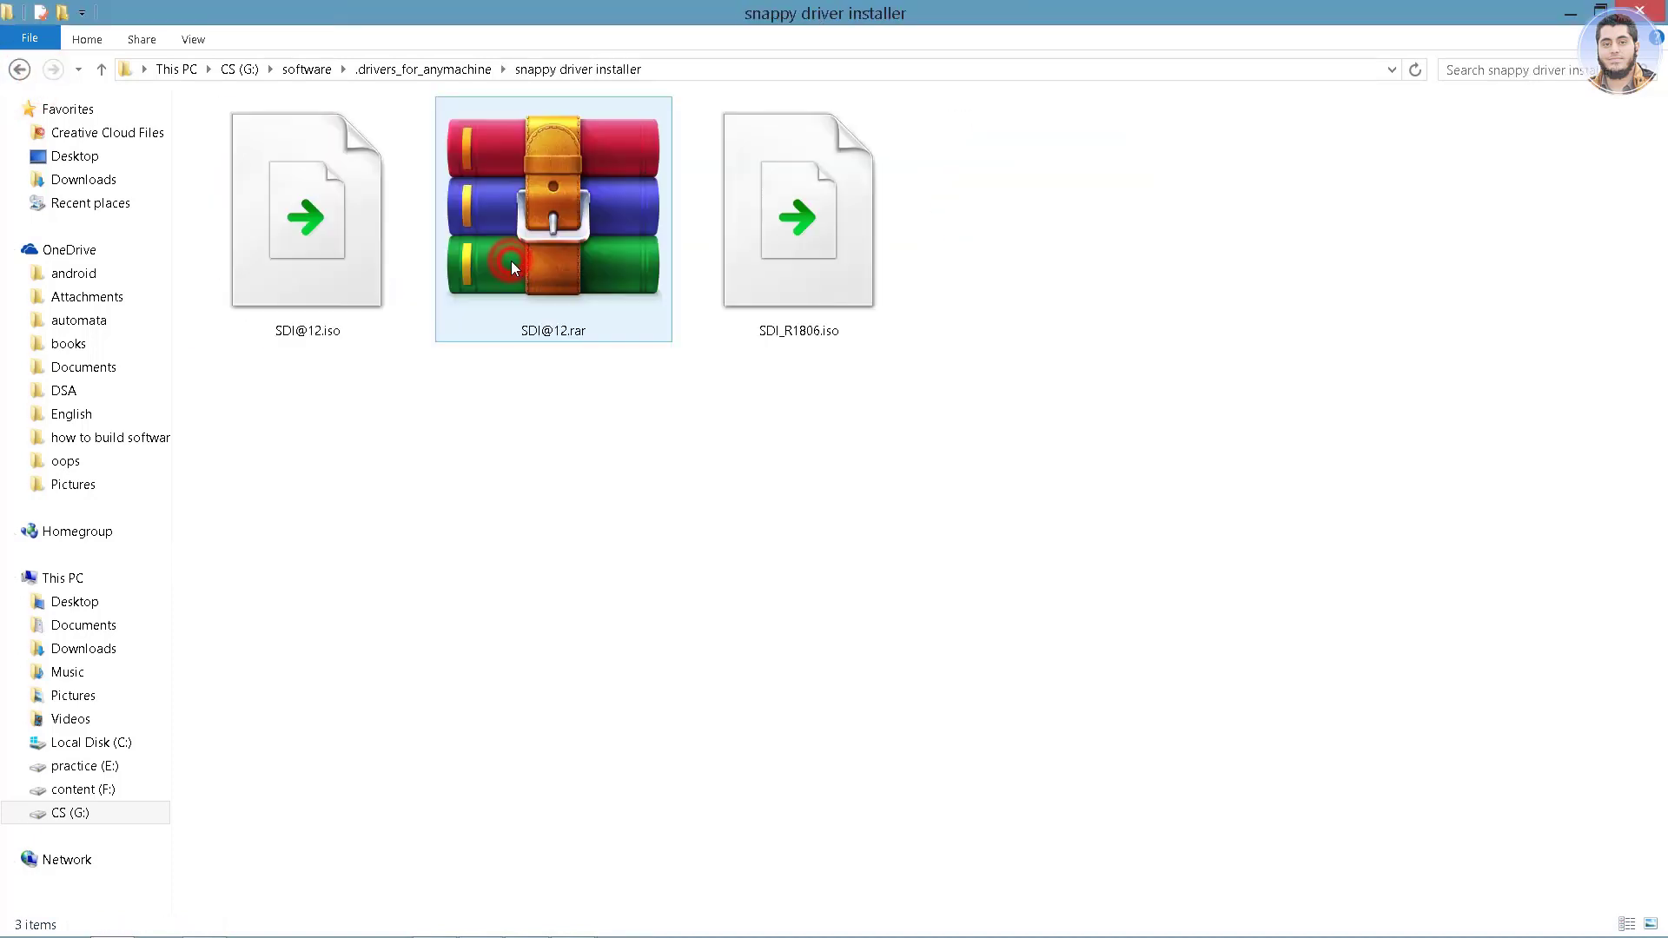
{"action": "left_click", "coordinate": [804, 288]}
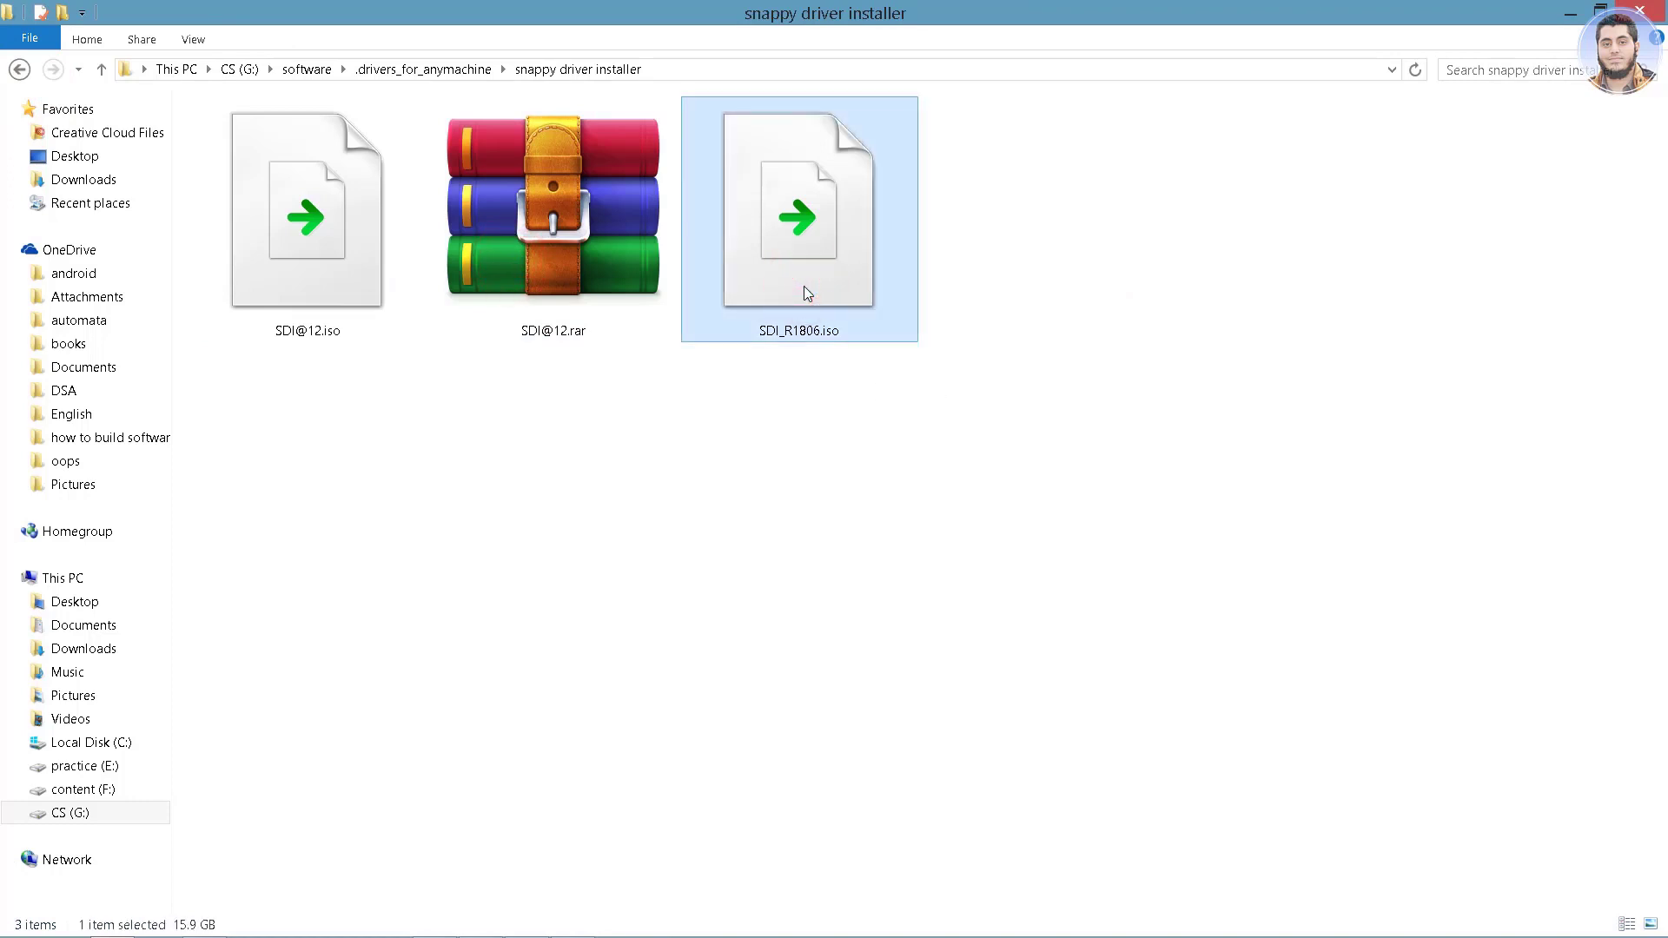
{"action": "key", "text": "alt"}
{"action": "key", "text": "alt+Return"}
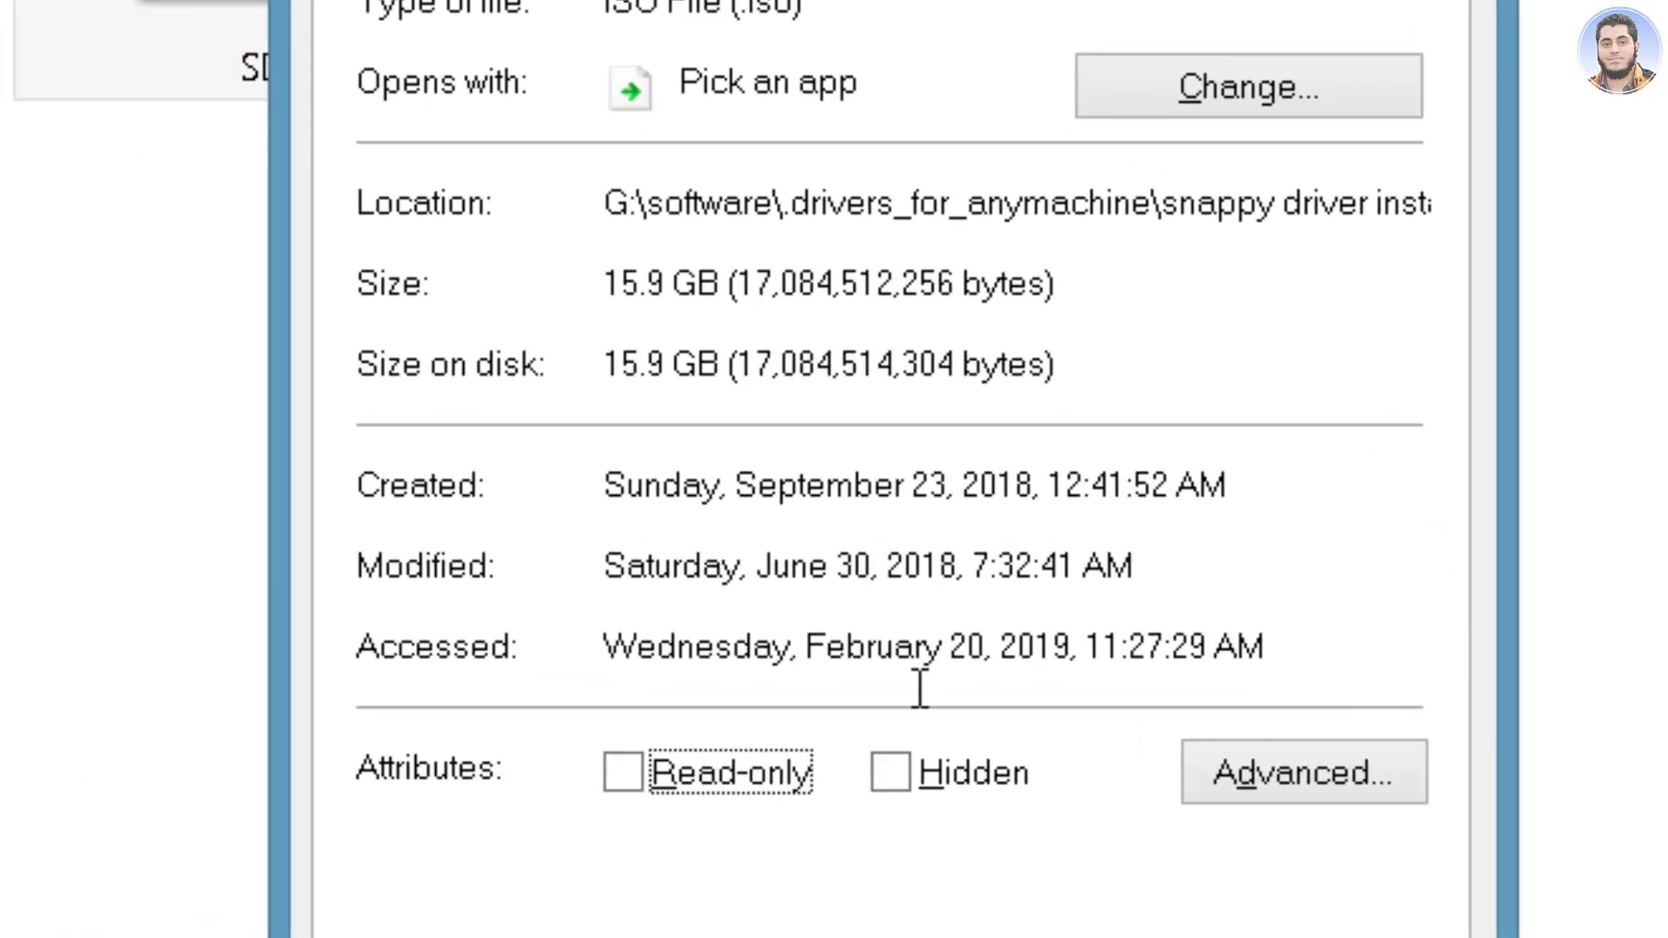
{"action": "left_click_drag", "start_coordinate": [606, 283], "coordinate": [727, 285]}
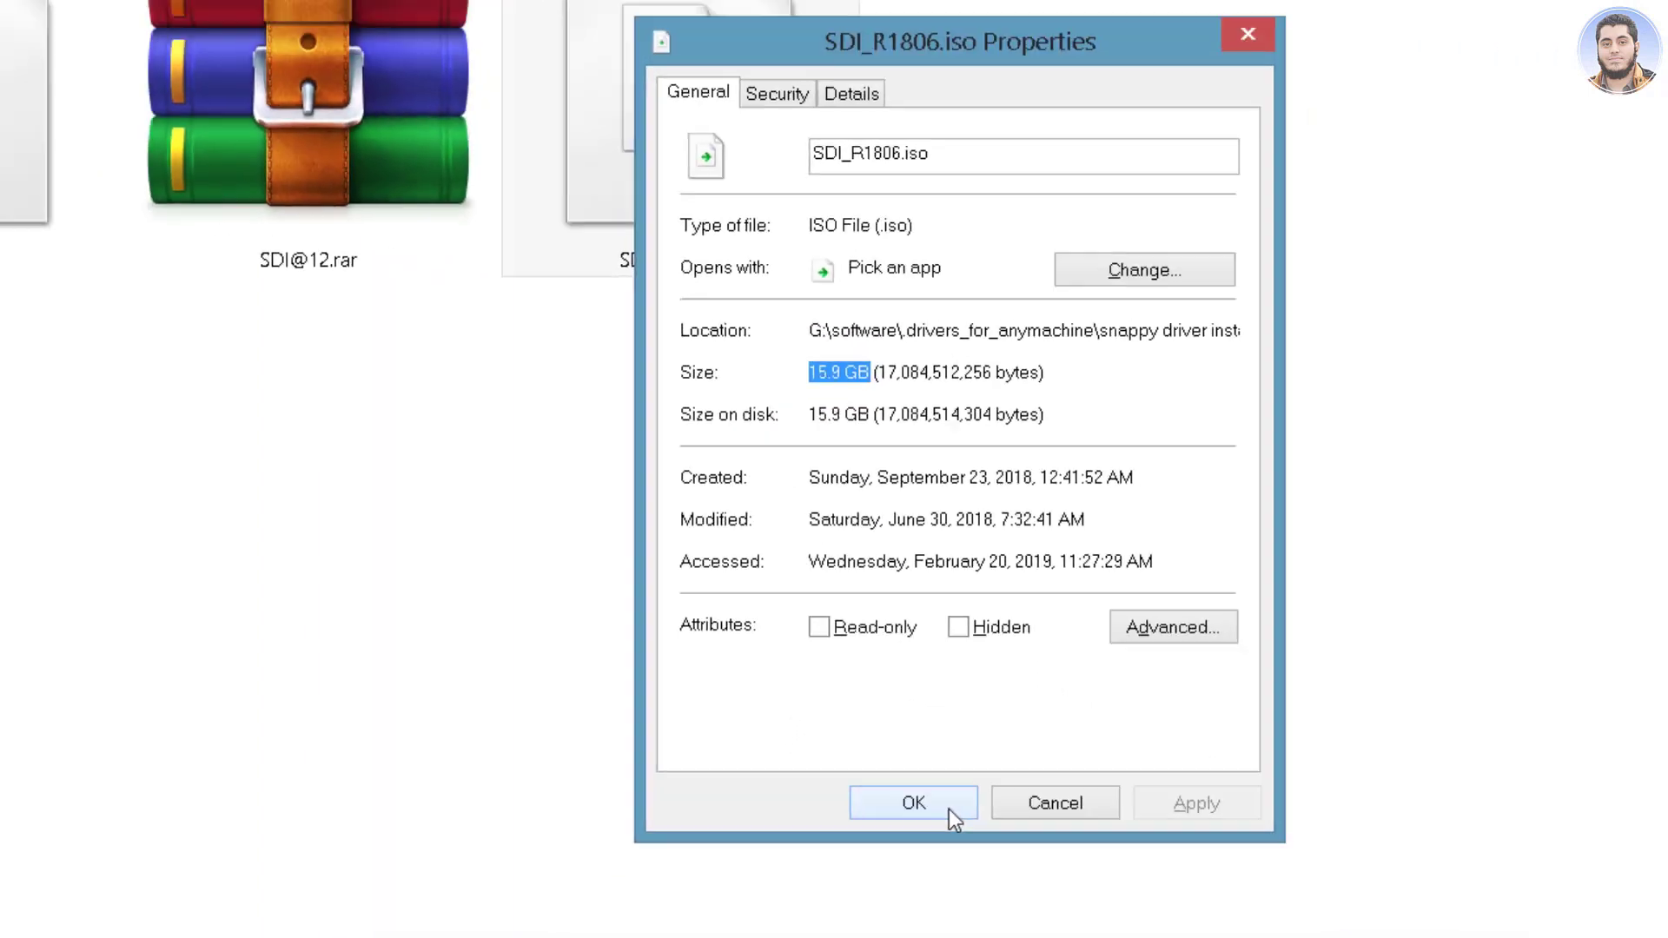
{"action": "left_click", "coordinate": [949, 810]}
- Mount SDI_R1806.iso as an ImDisk virtual CD/DVD with drive letter D:
{"action": "right_click", "coordinate": [721, 132]}
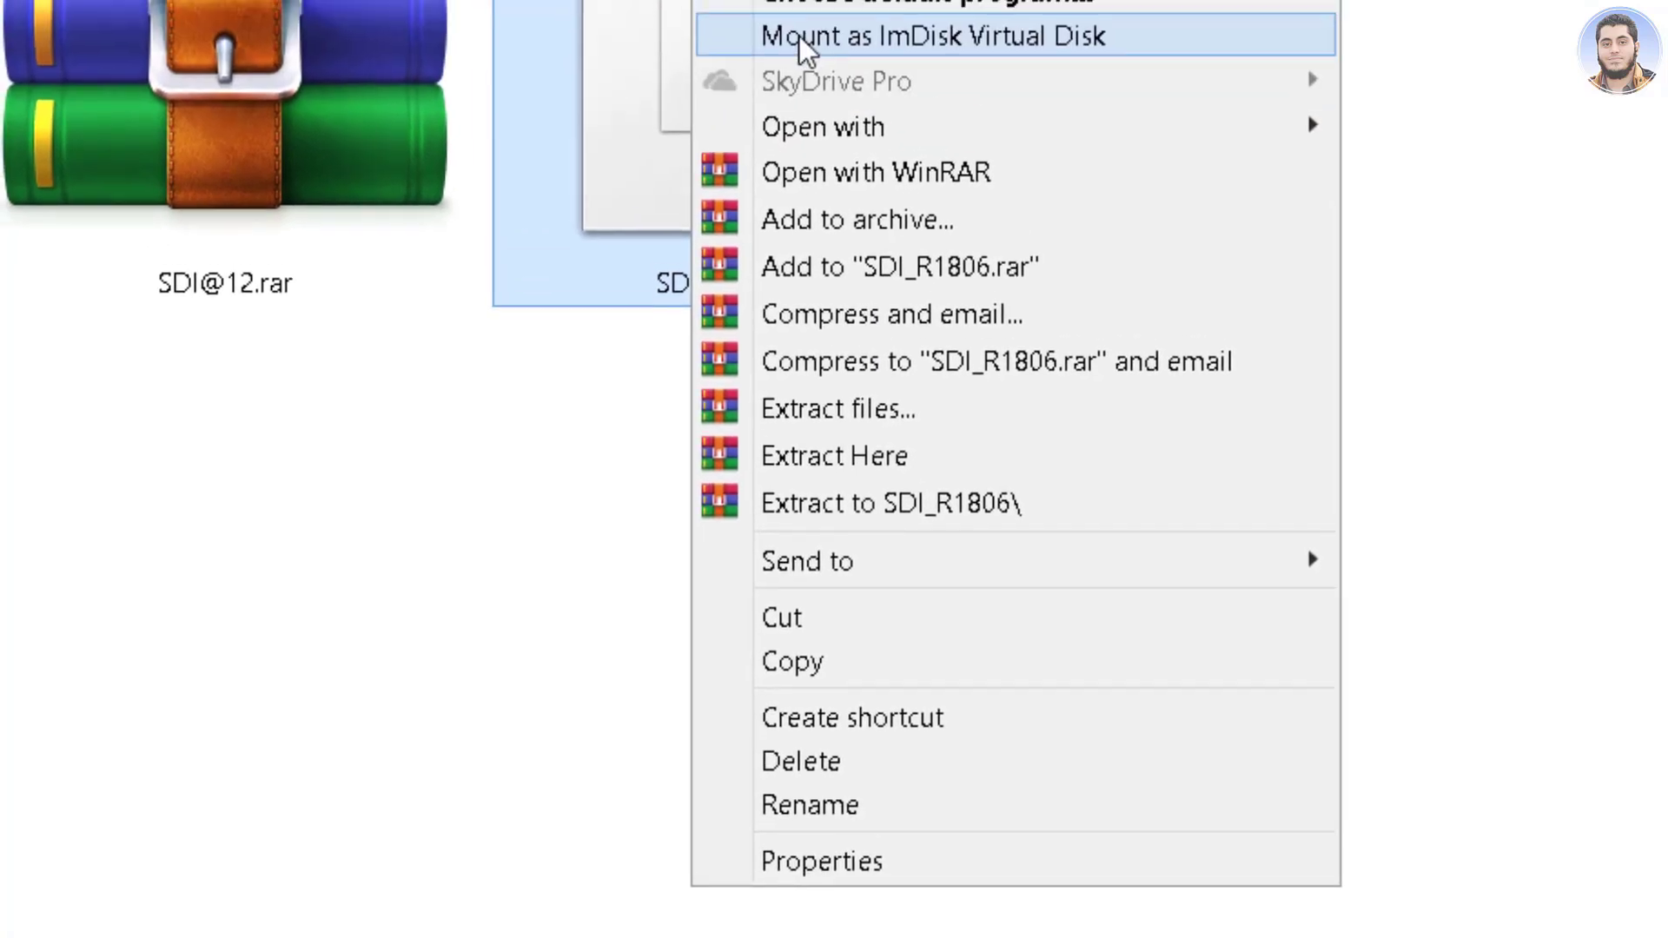
{"action": "left_click", "coordinate": [804, 68]}
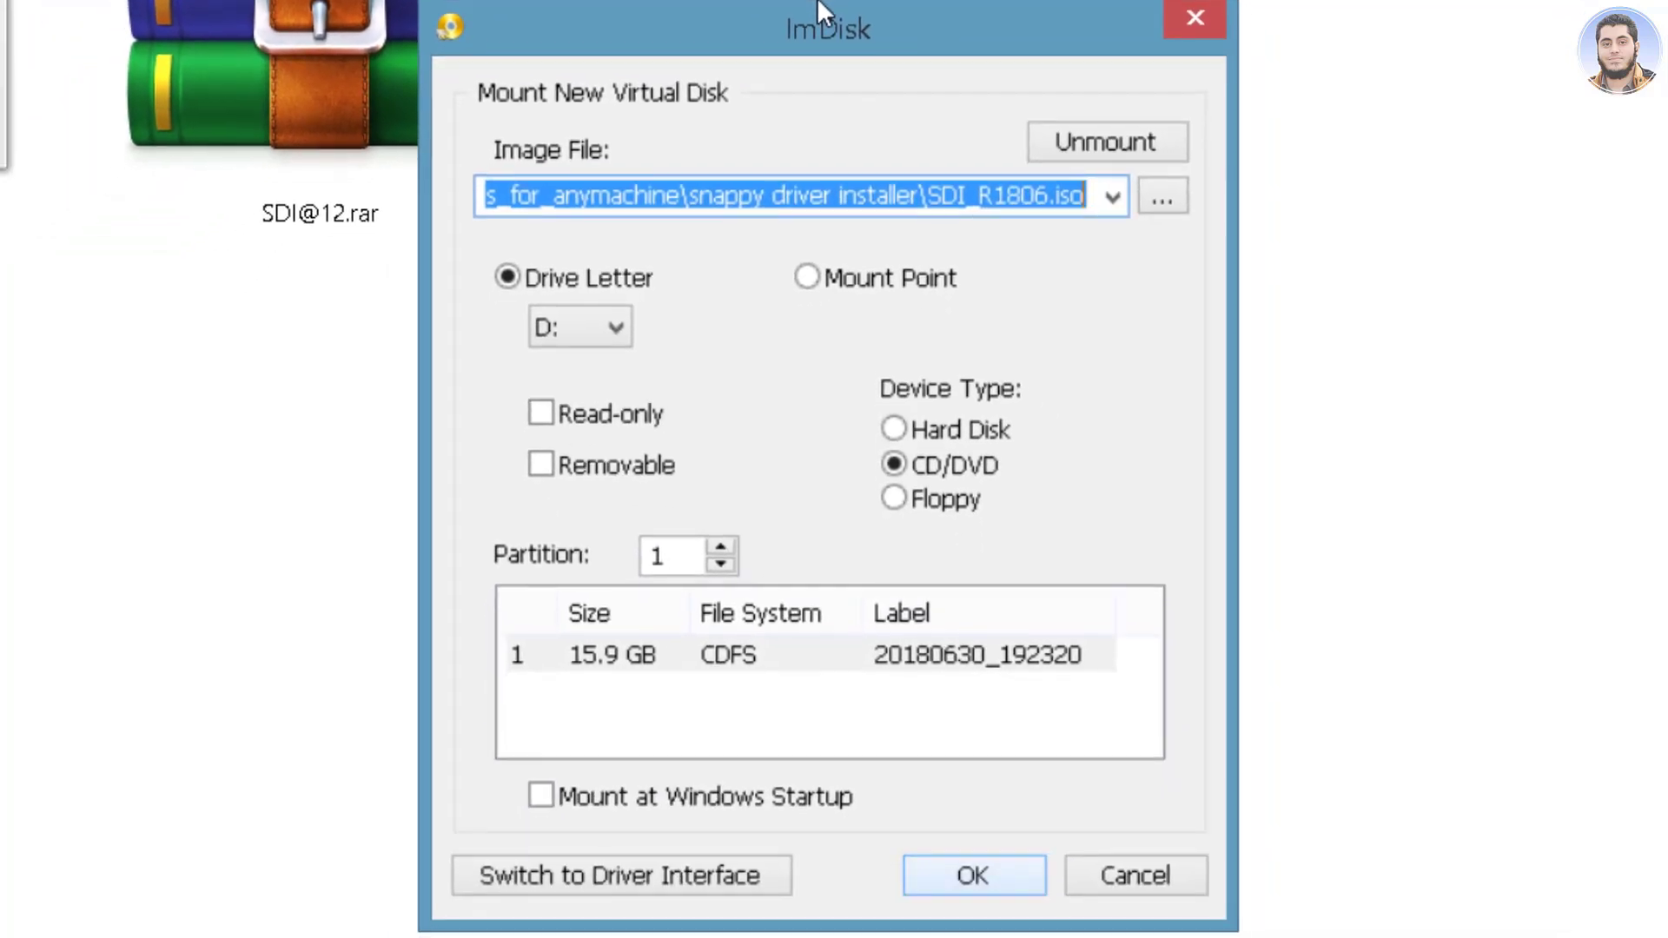
{"action": "key", "text": "Return"}
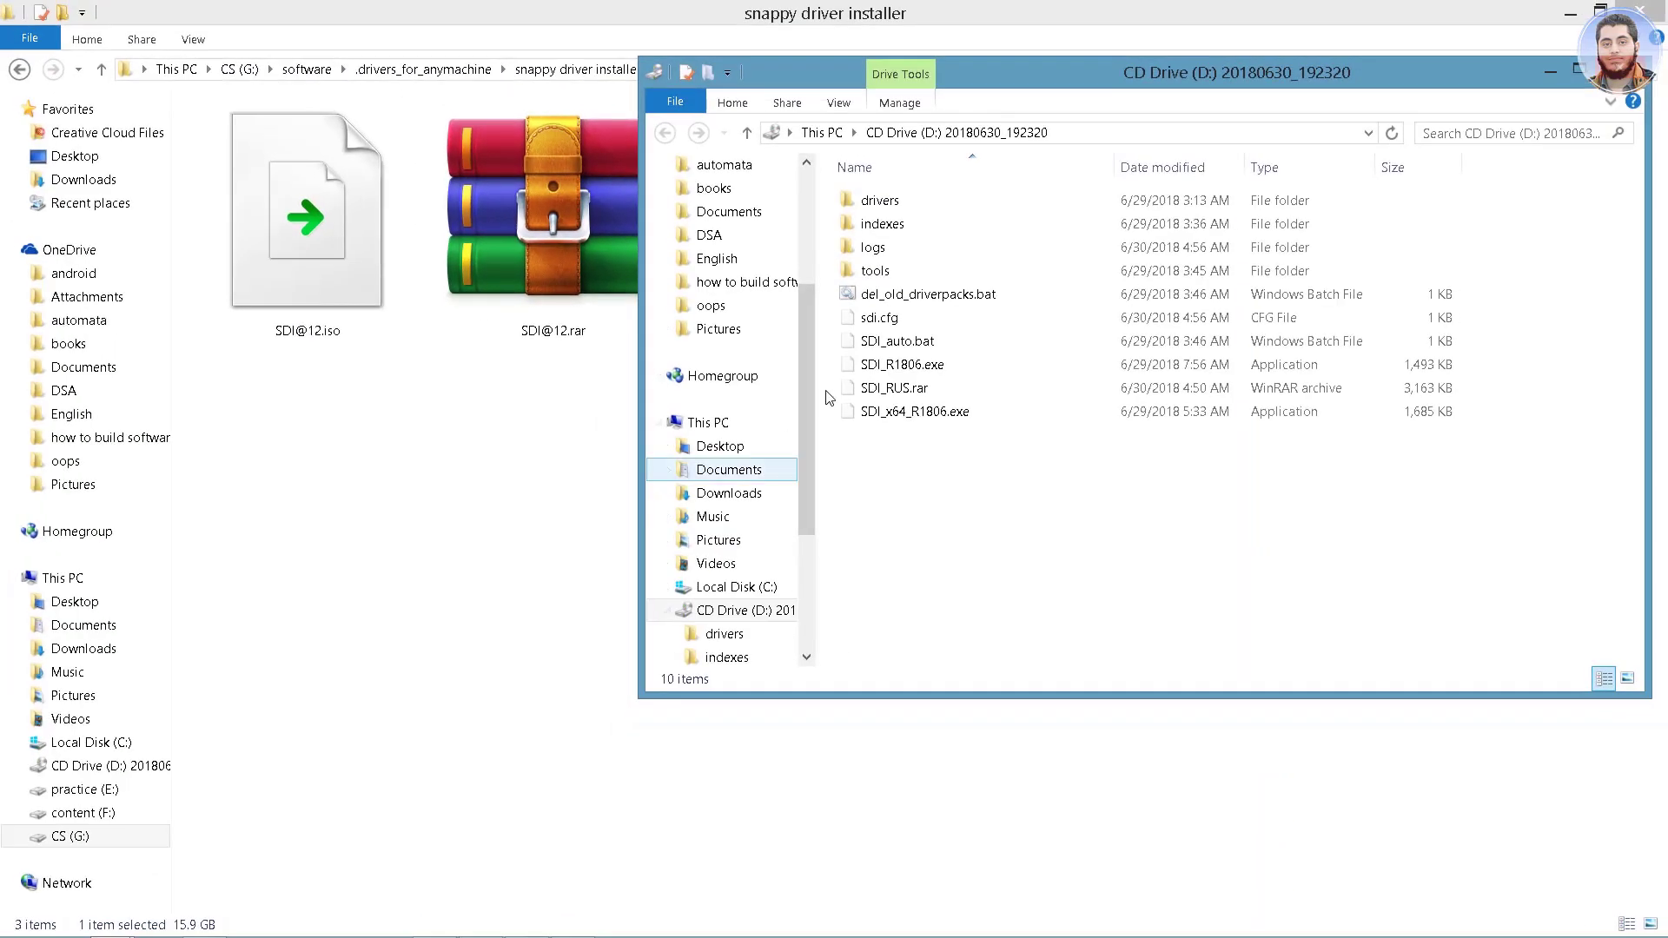
- Maximize the mounted CD Drive (D:) window, enlarge its file icons, and run SDI_x64_R1806.exe as administrator
{"action": "key", "text": "super+Up"}
{"action": "right_click", "coordinate": [260, 458]}
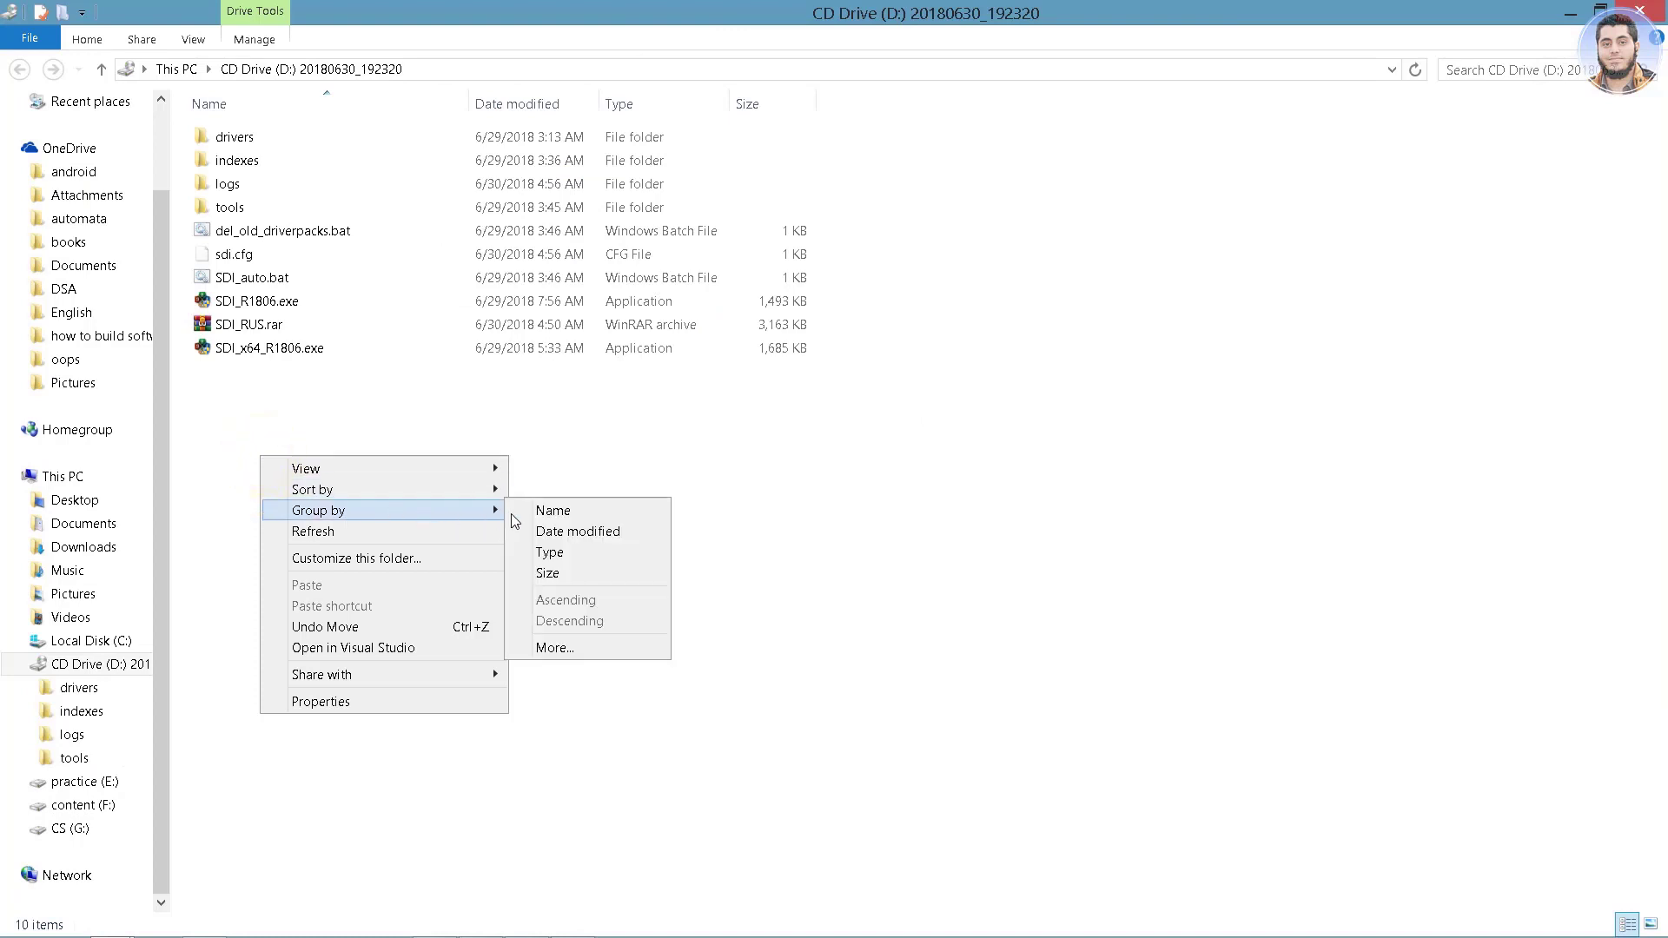
{"action": "left_click", "coordinate": [523, 469]}
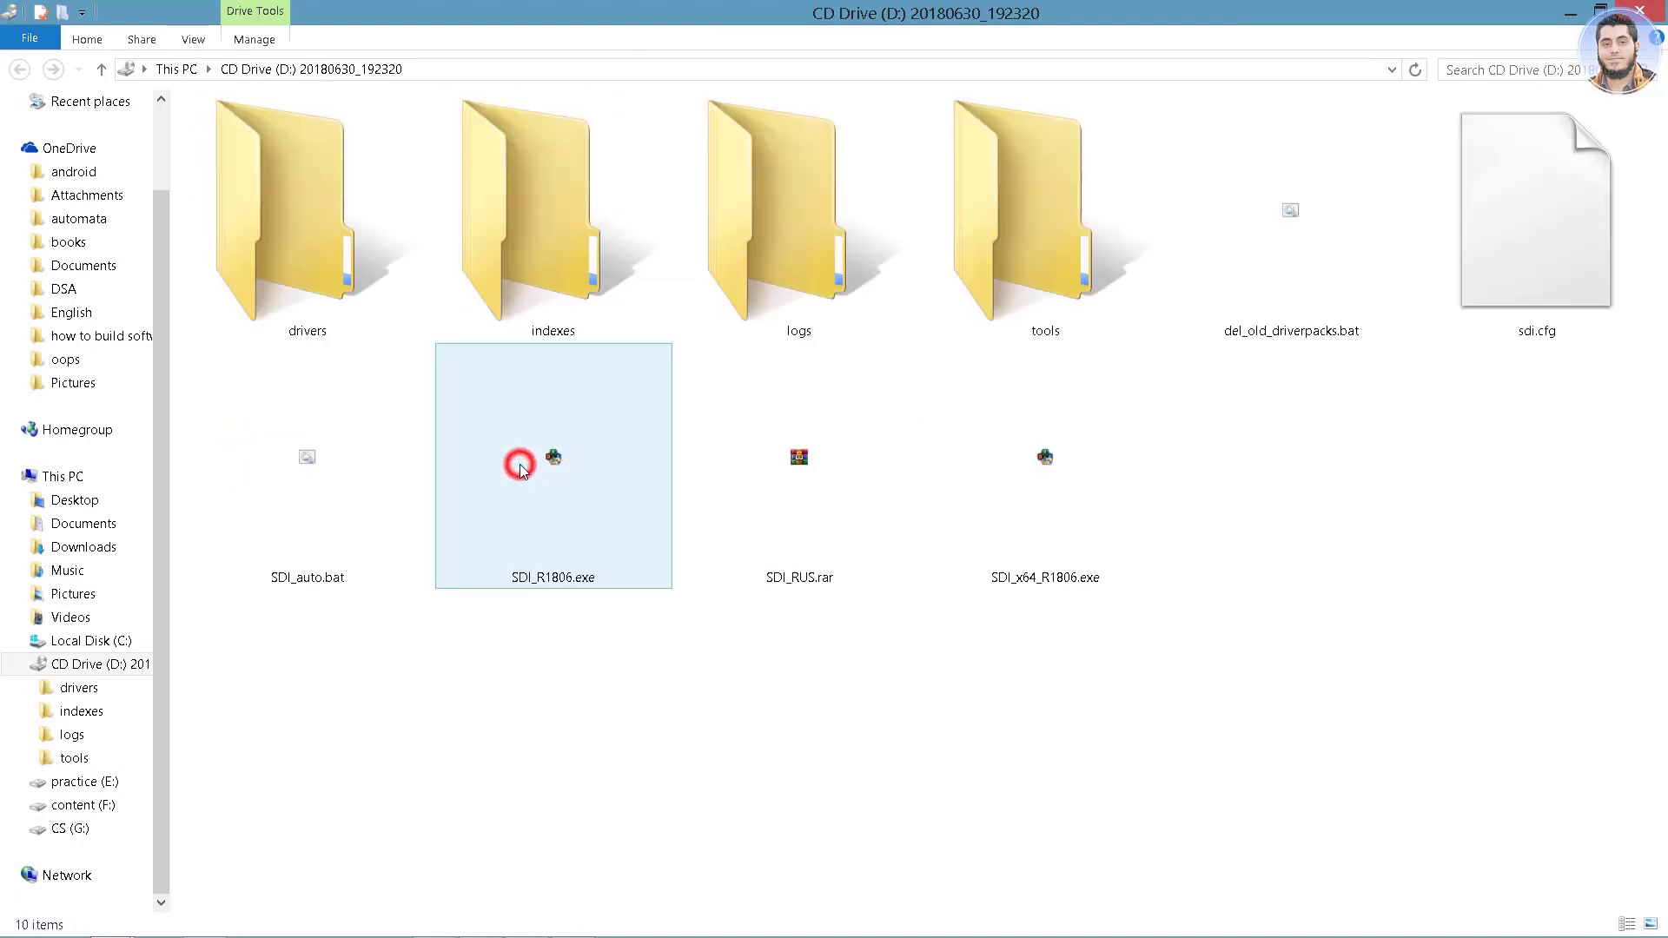
{"action": "left_click", "coordinate": [1011, 471]}
{"action": "right_click", "coordinate": [1010, 471]}
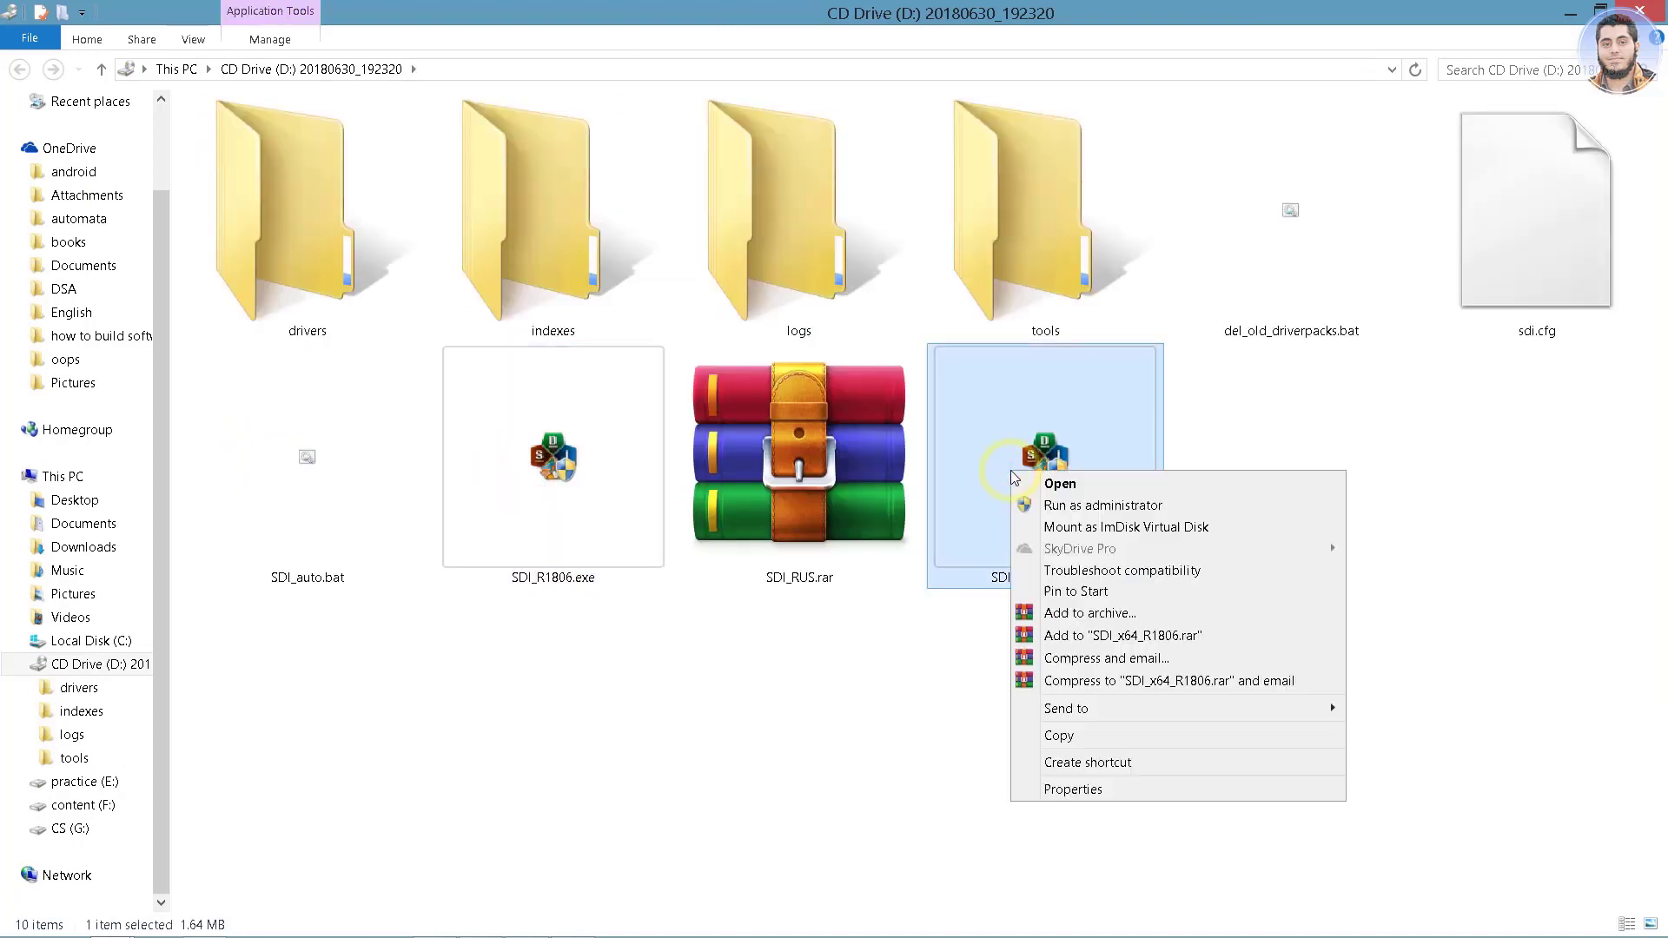
{"action": "left_click", "coordinate": [1057, 506]}
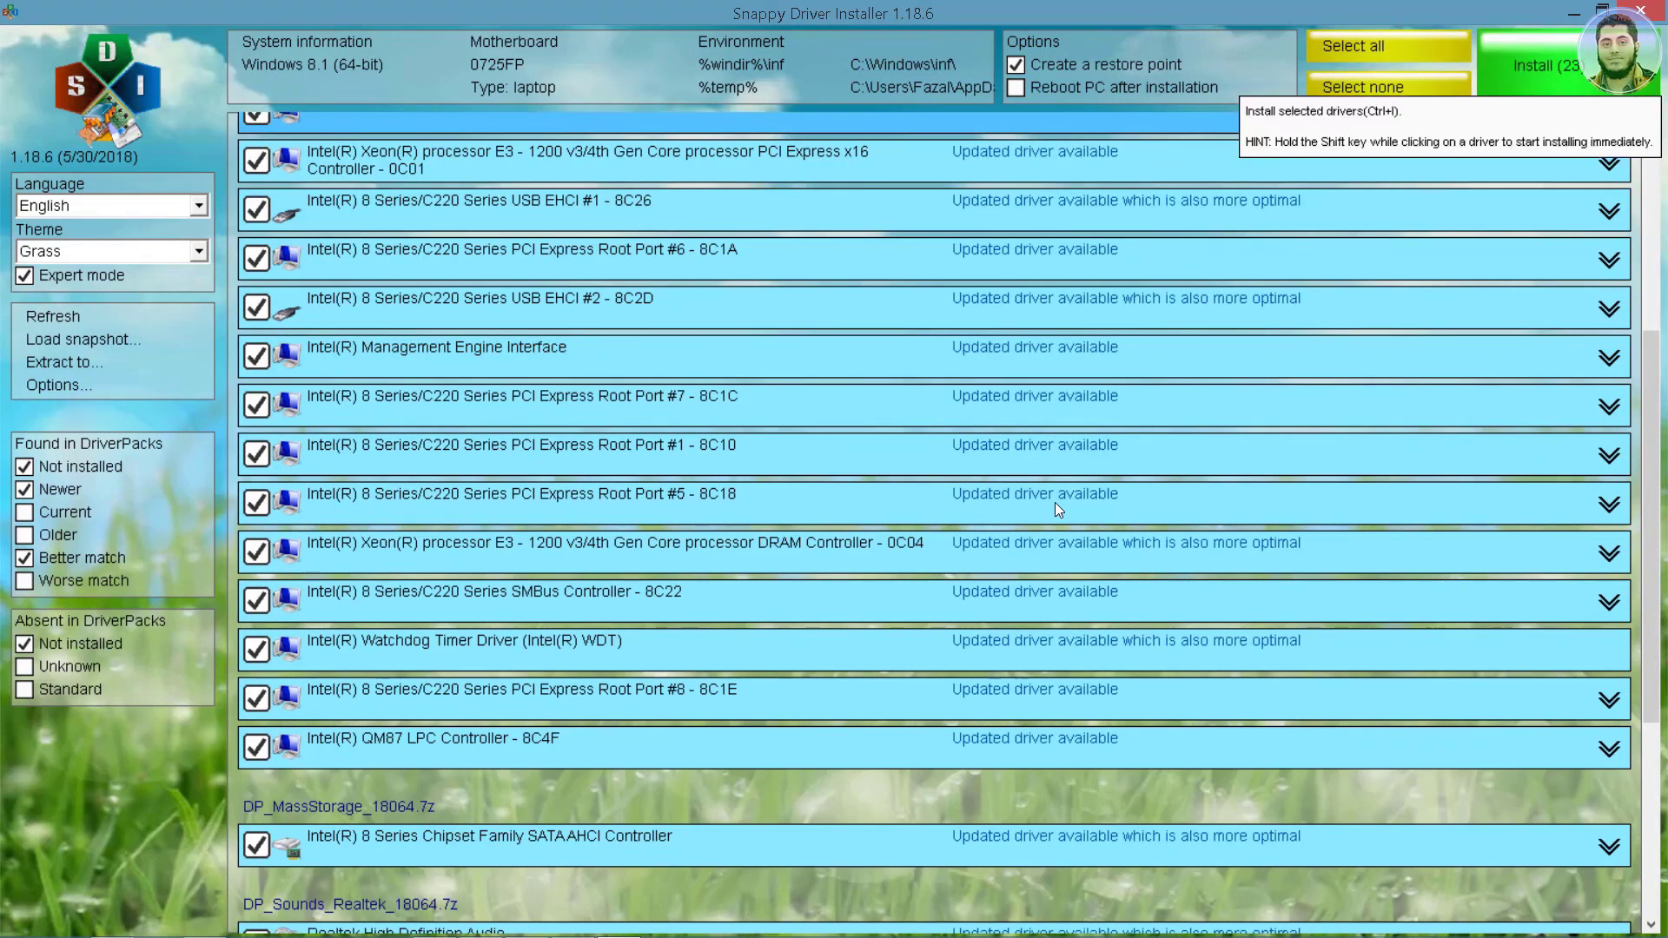
- Review the list of available drivers in Snappy Driver Installer, including the Realtek High Definition Audio driver details
{"action": "scroll", "coordinate": [1055, 502], "scroll_direction": "up", "scroll_amount": 5}
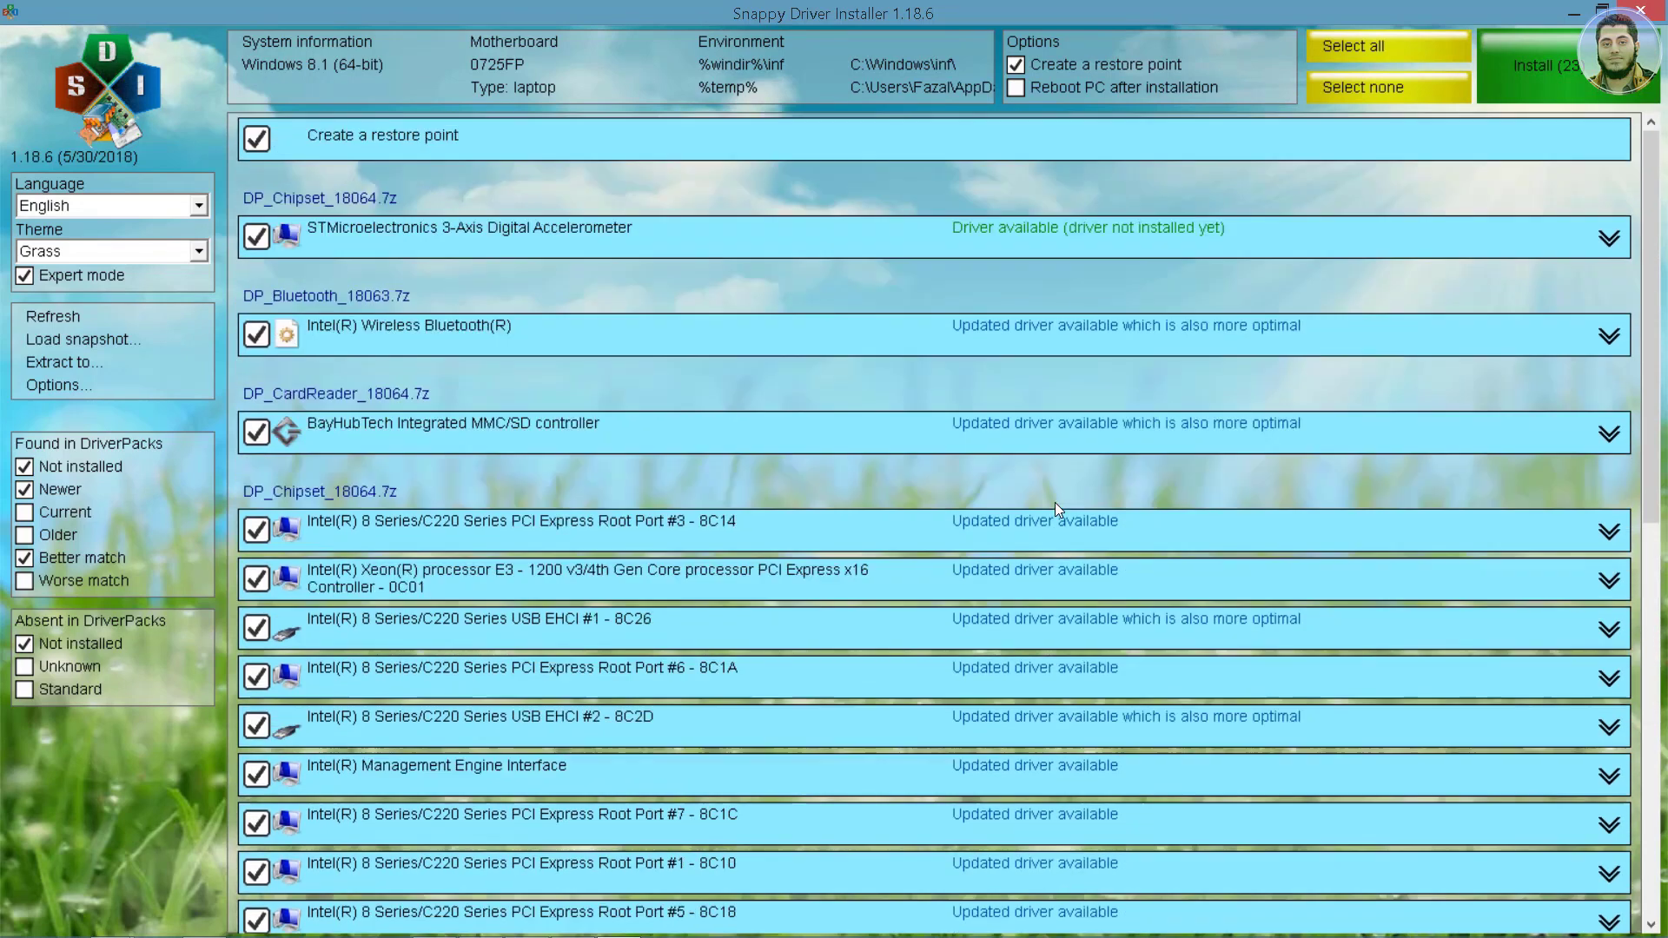
{"action": "scroll", "coordinate": [1055, 504], "scroll_direction": "down", "scroll_amount": 10}
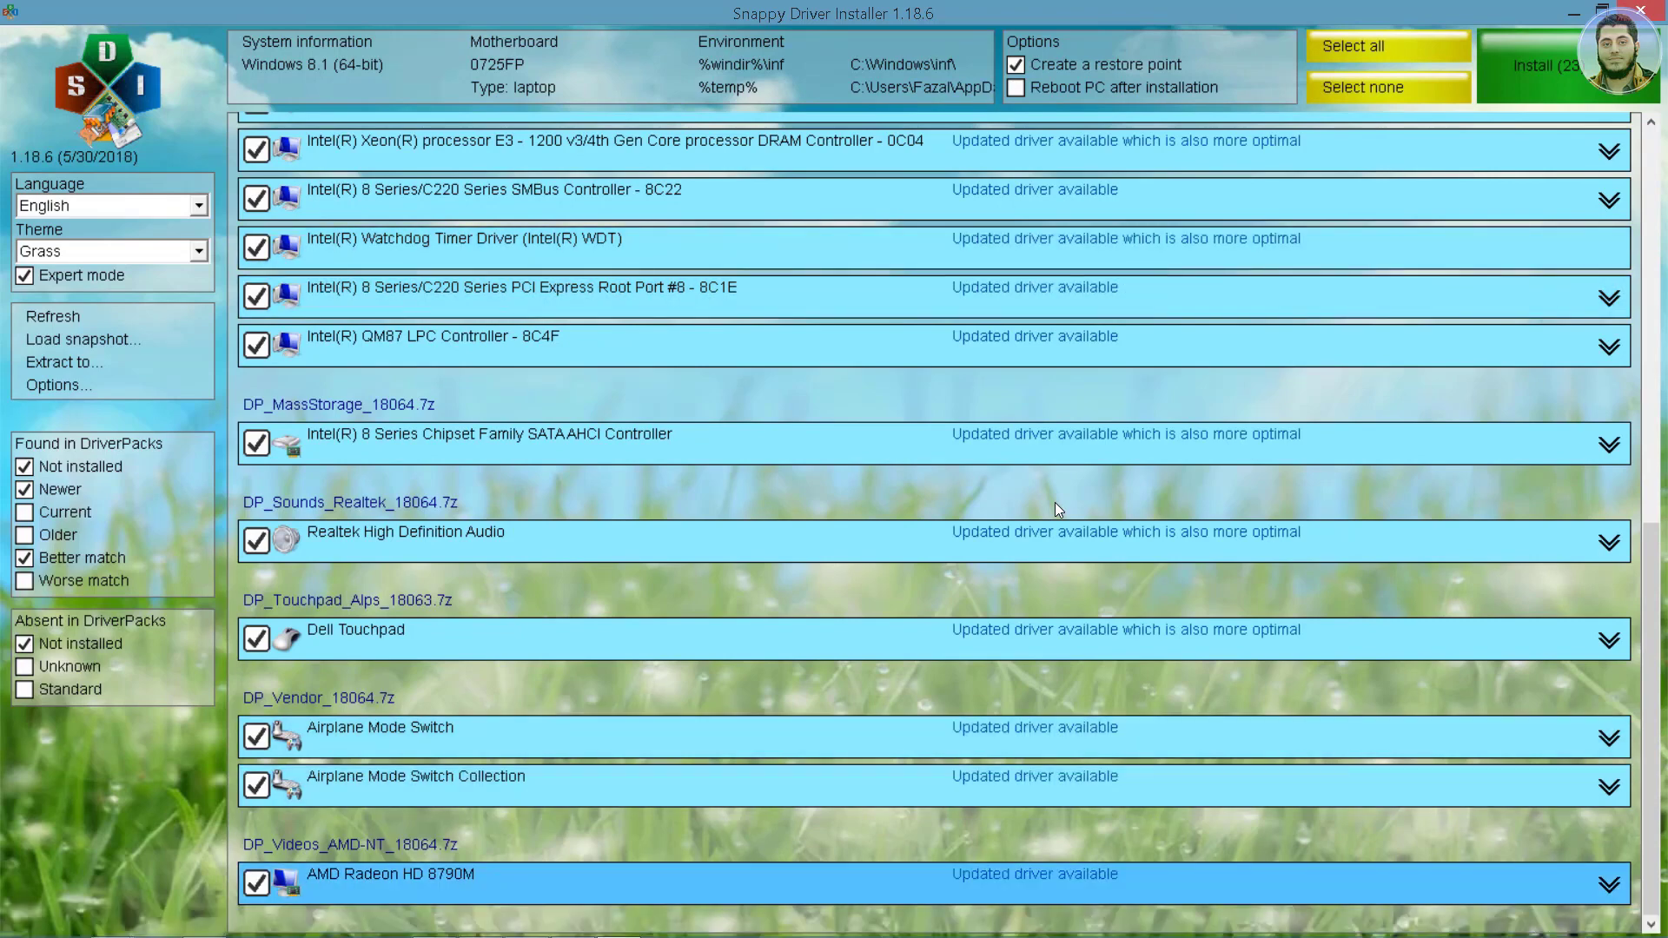
{"action": "mouse_move", "coordinate": [1055, 504]}
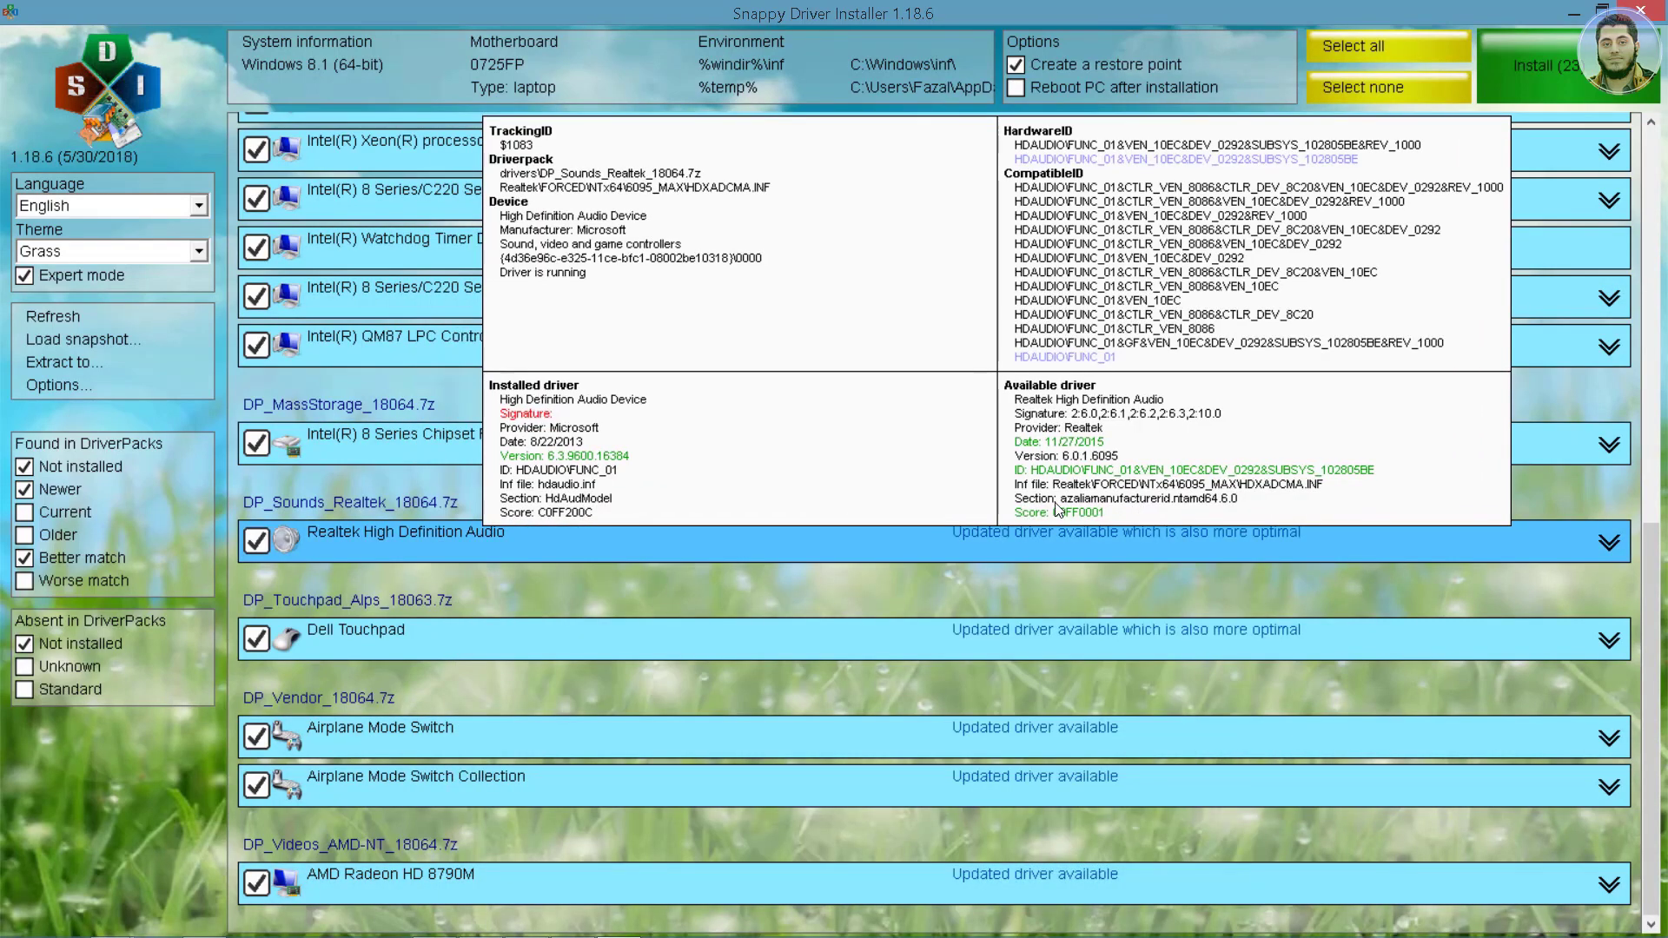
{"action": "scroll", "coordinate": [1055, 506], "scroll_direction": "up", "scroll_amount": 8}
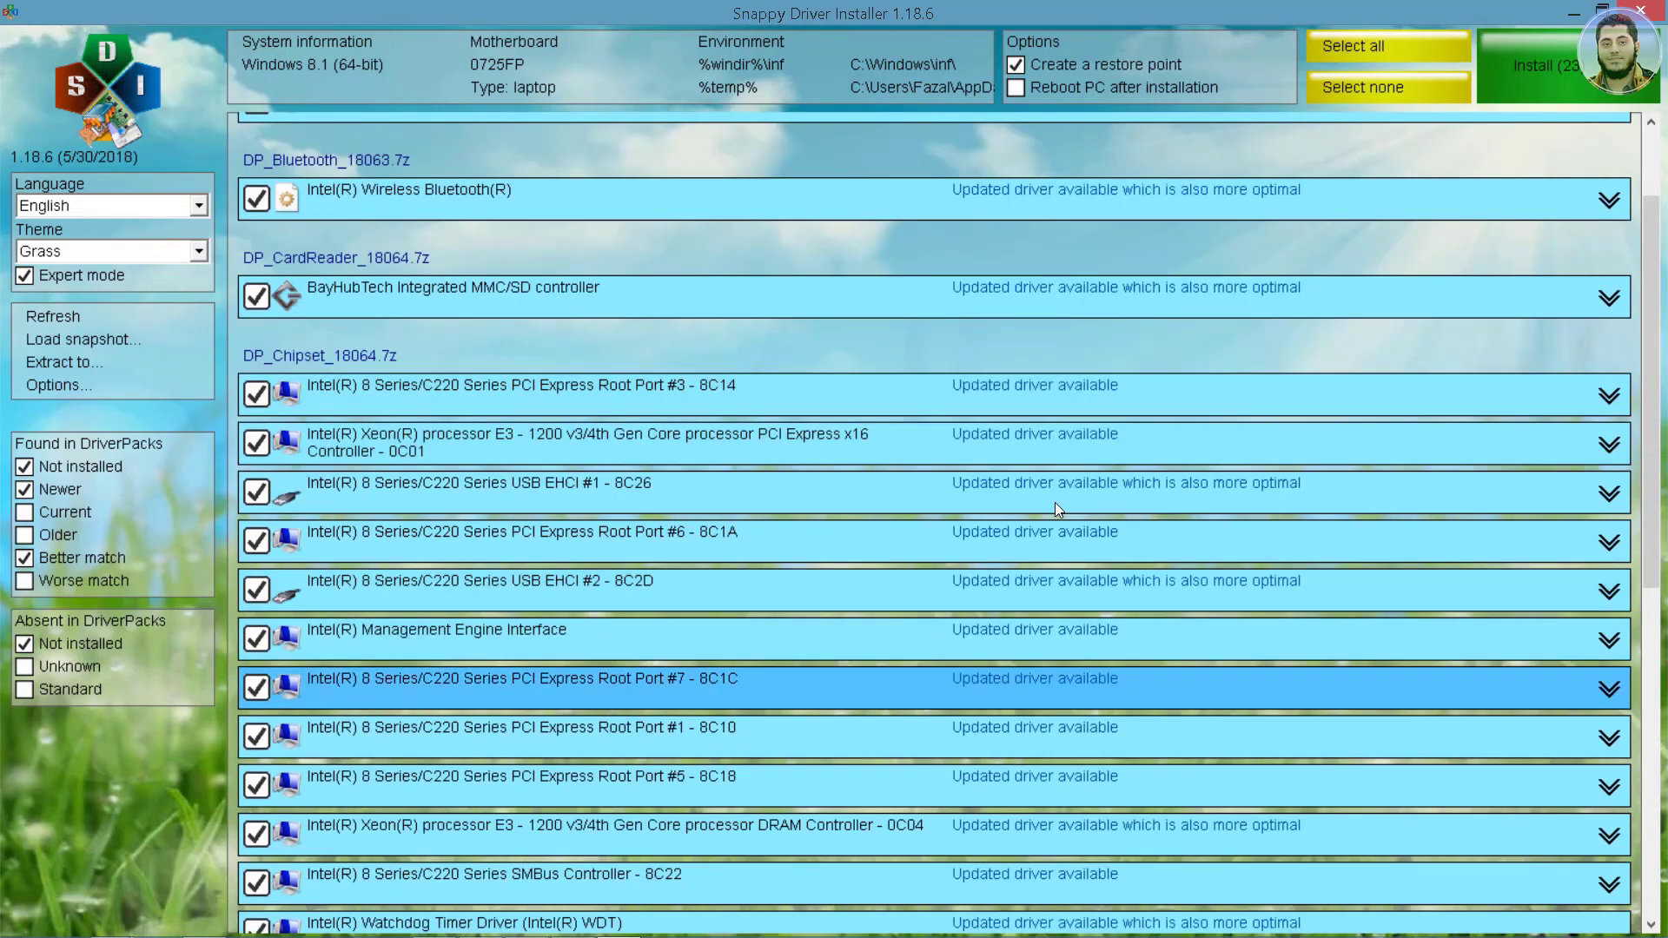
{"action": "scroll", "coordinate": [1055, 502], "scroll_direction": "up", "scroll_amount": 2}
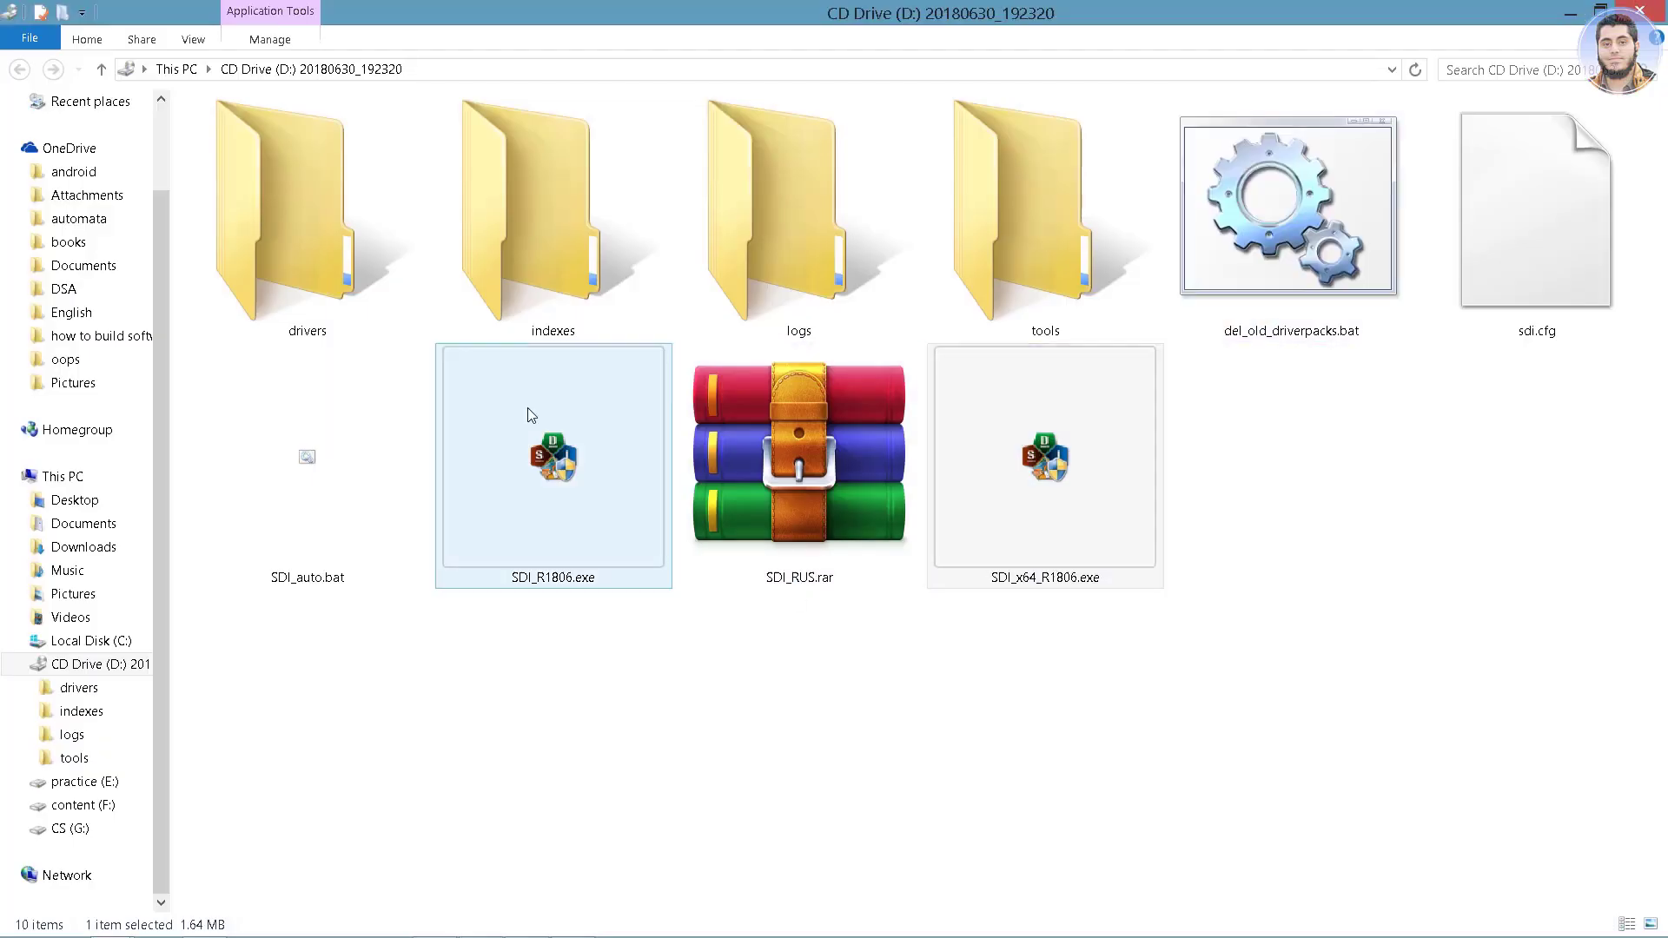
- Switch to Chrome and look over the Snappy Driver Installer download, ImDisk Toolkit and HP driver pages
{"action": "key", "text": "alt+Tab"}
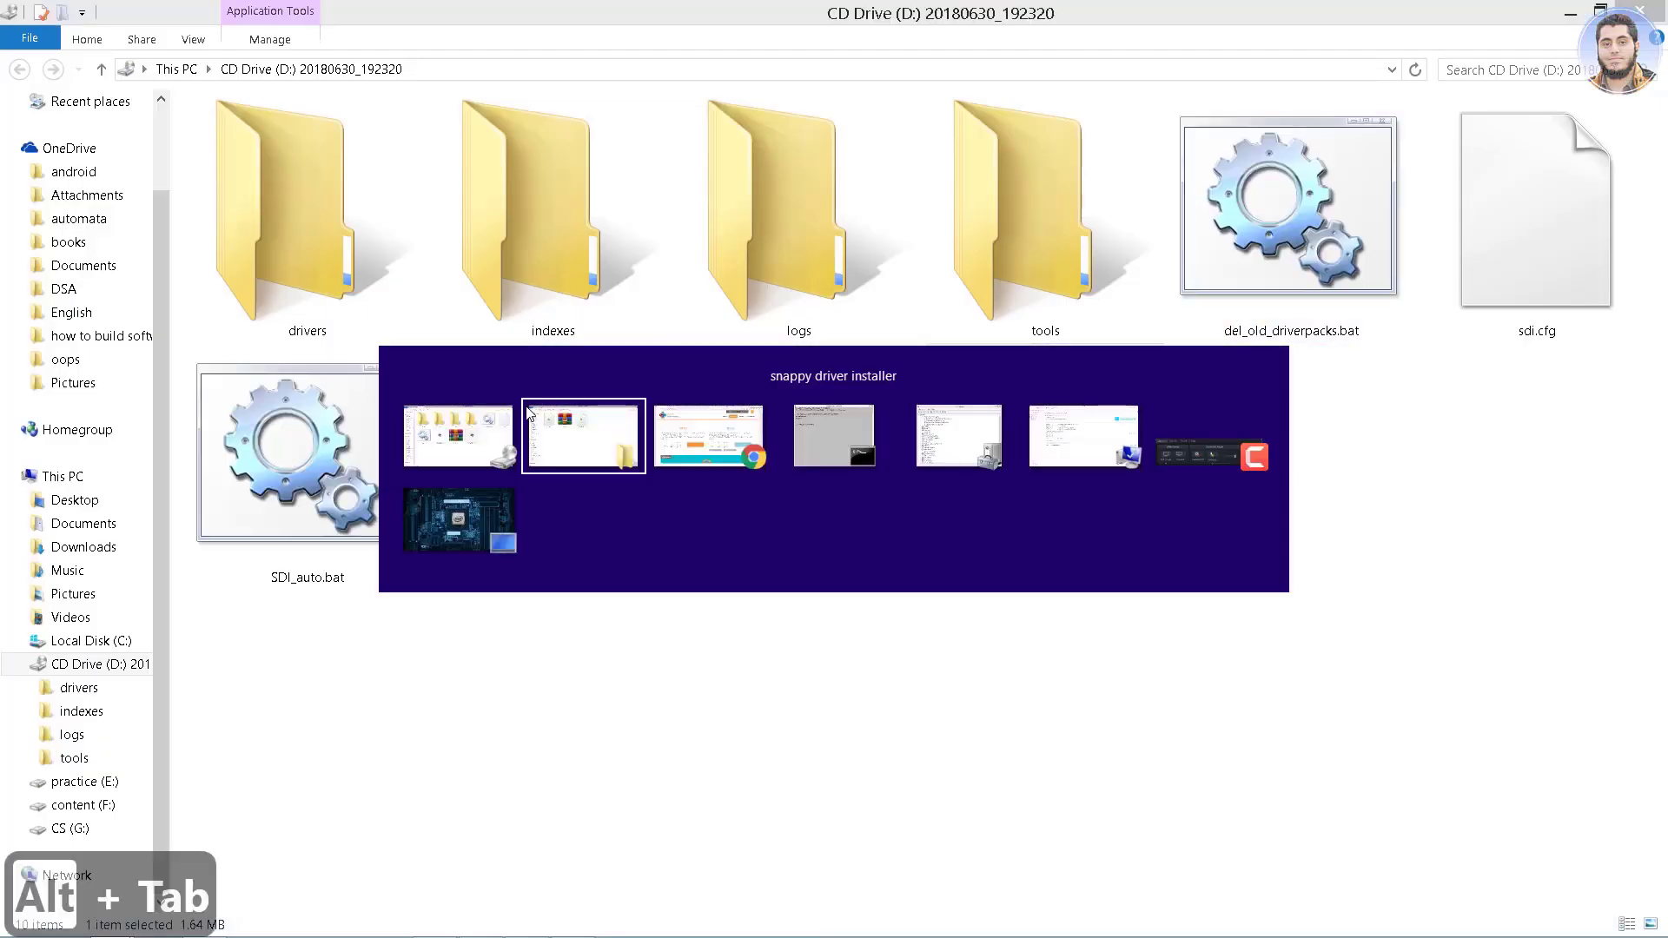
{"action": "key", "text": "alt+Tab"}
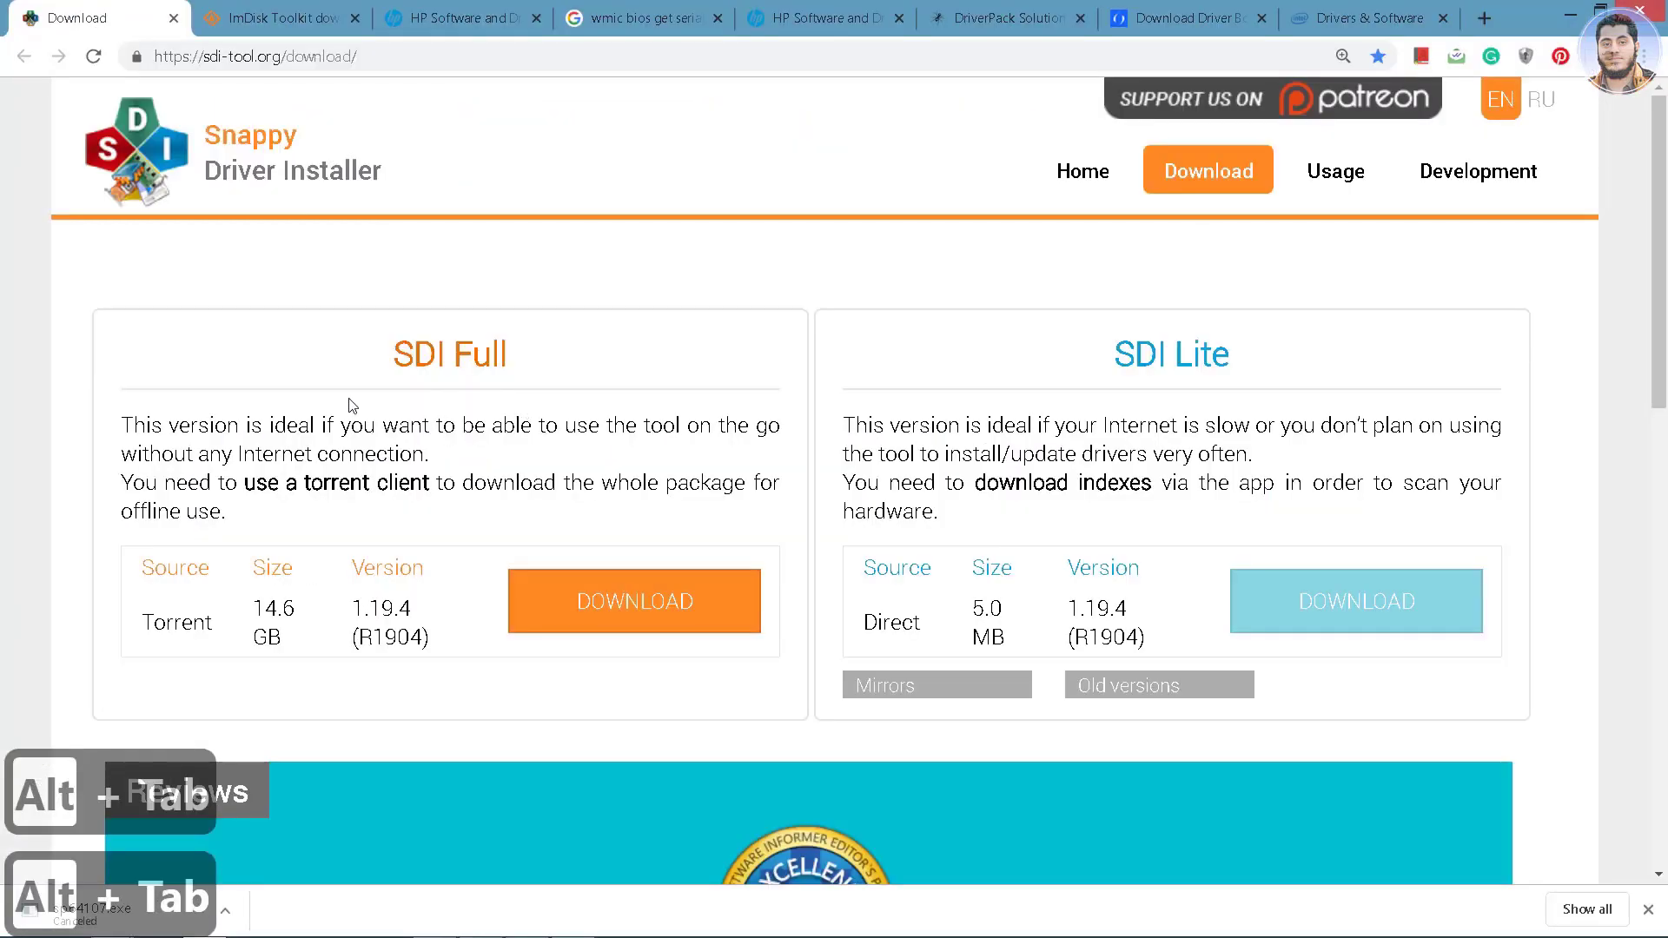
{"action": "left_click", "coordinate": [280, 23]}
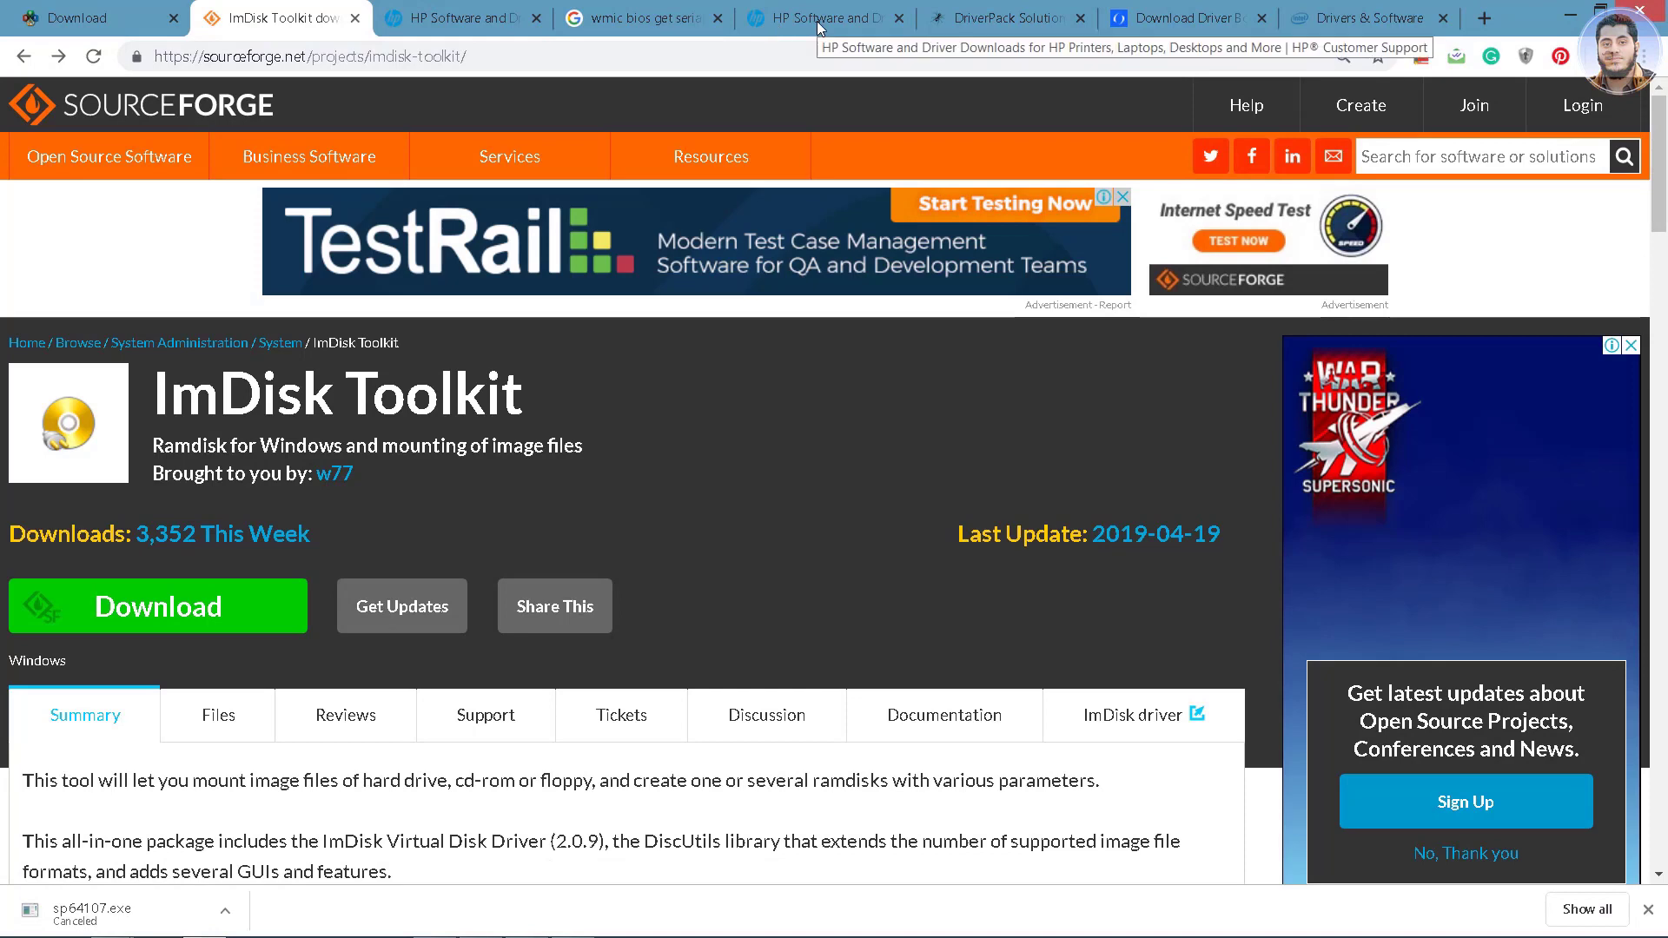
{"action": "left_click", "coordinate": [115, 24]}
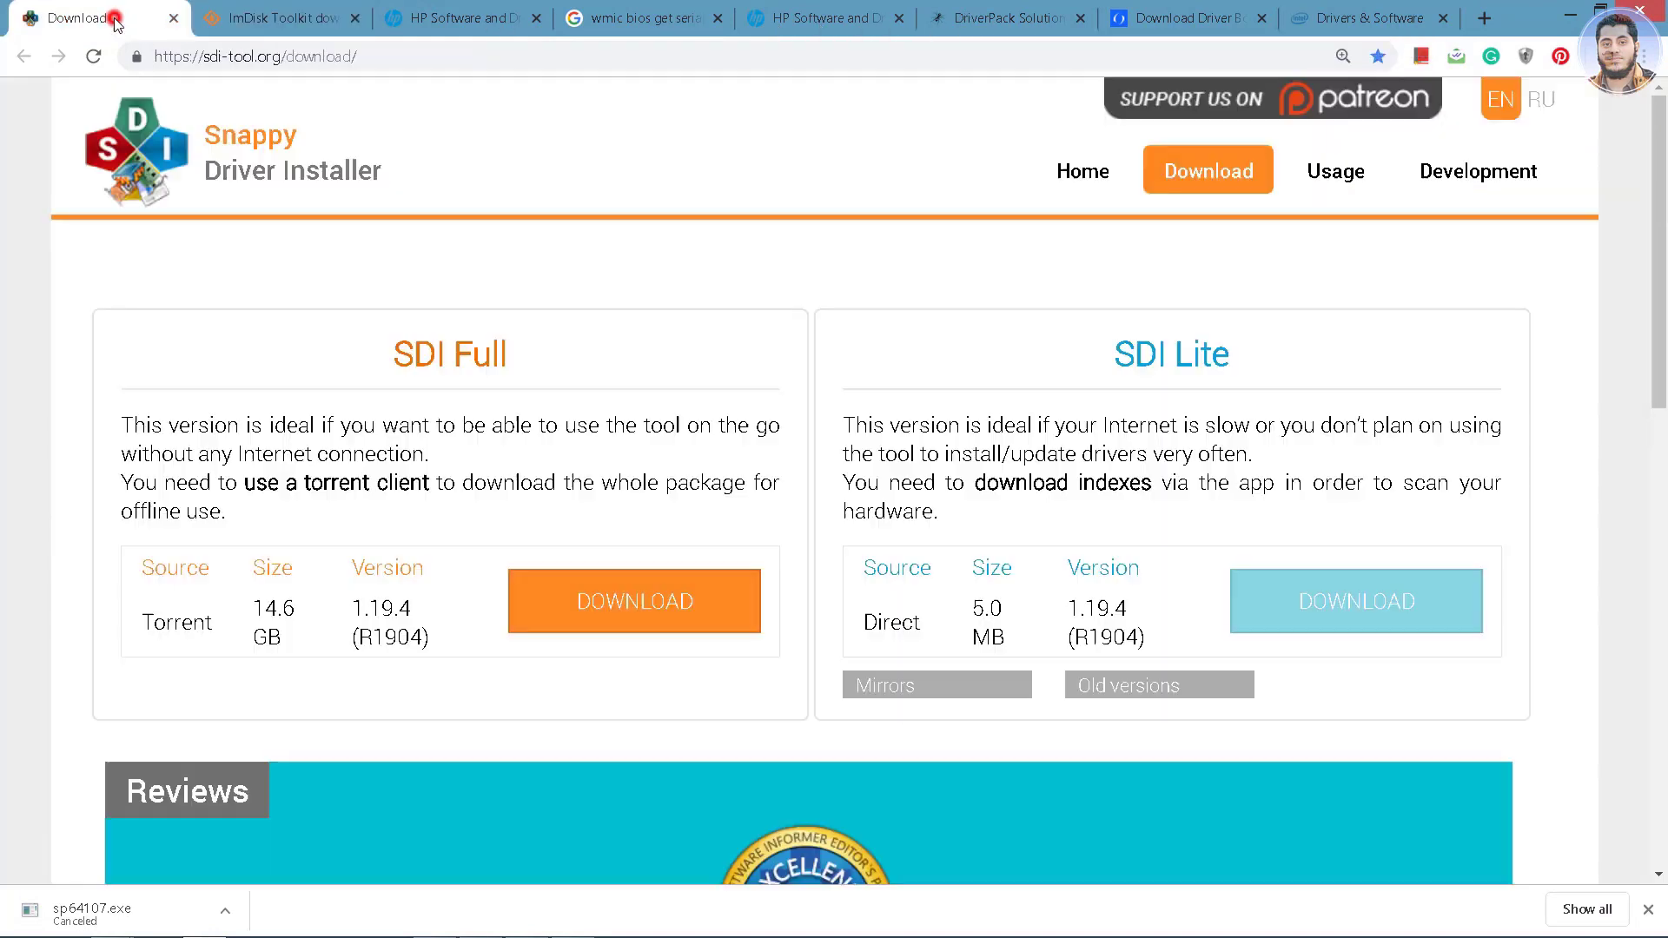
{"action": "left_click", "coordinate": [498, 21]}
{"action": "left_click", "coordinate": [764, 19]}
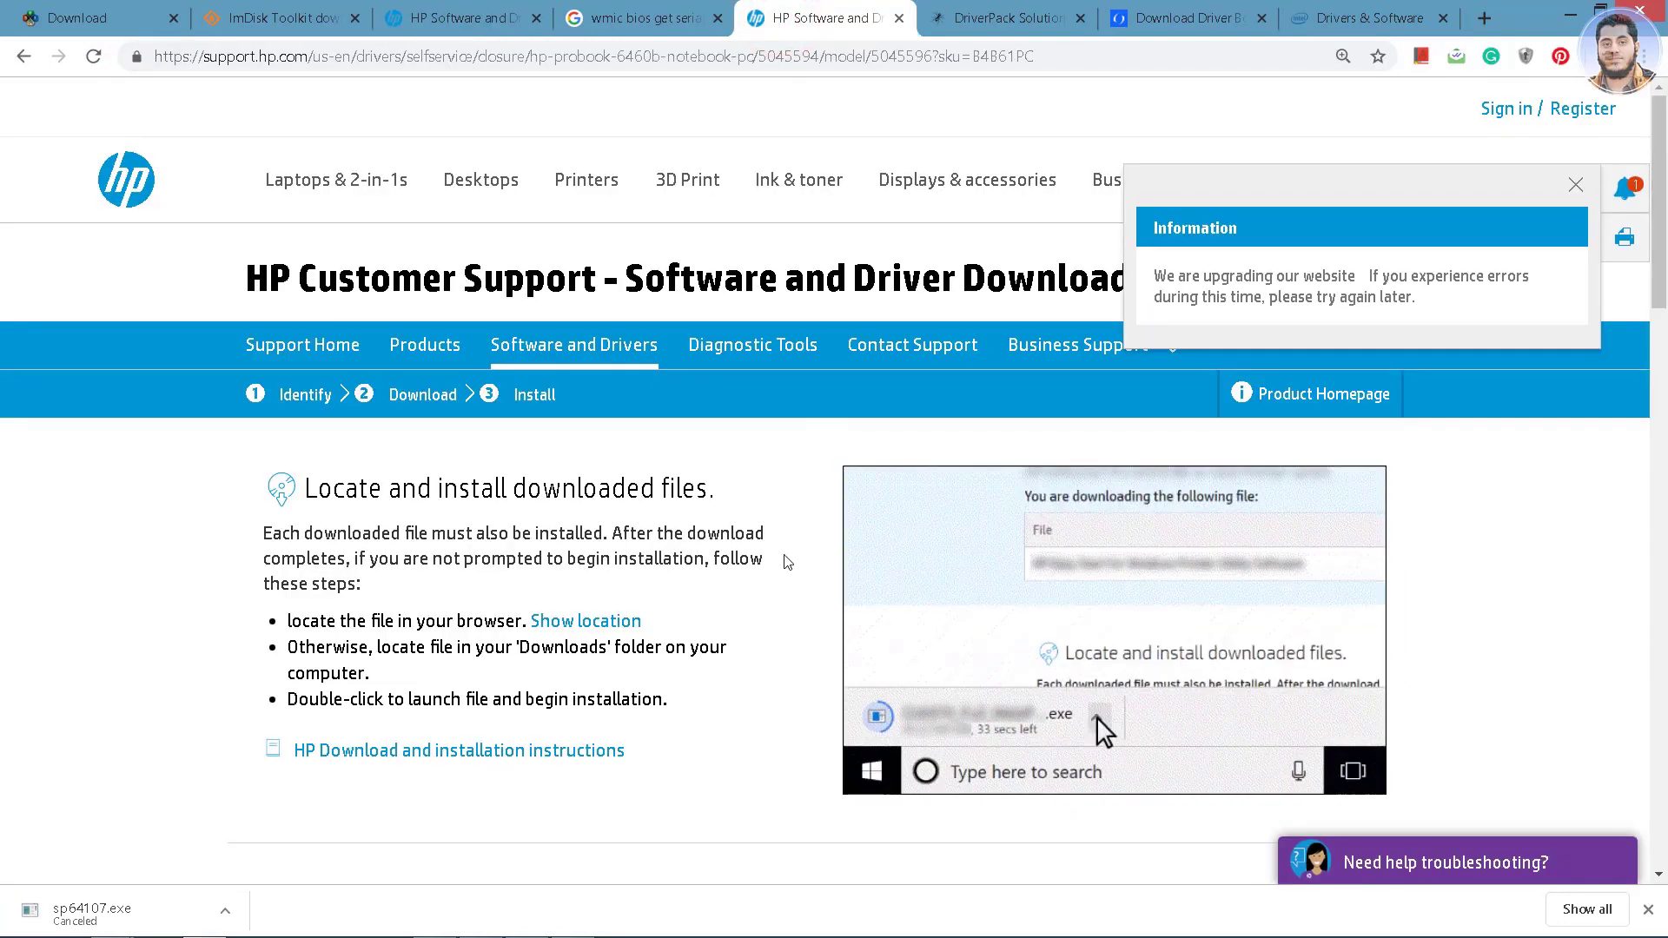
- Open the win2farsi.com DriverPack Solution page and examine its download list, description and software features
{"action": "left_click", "coordinate": [1012, 19]}
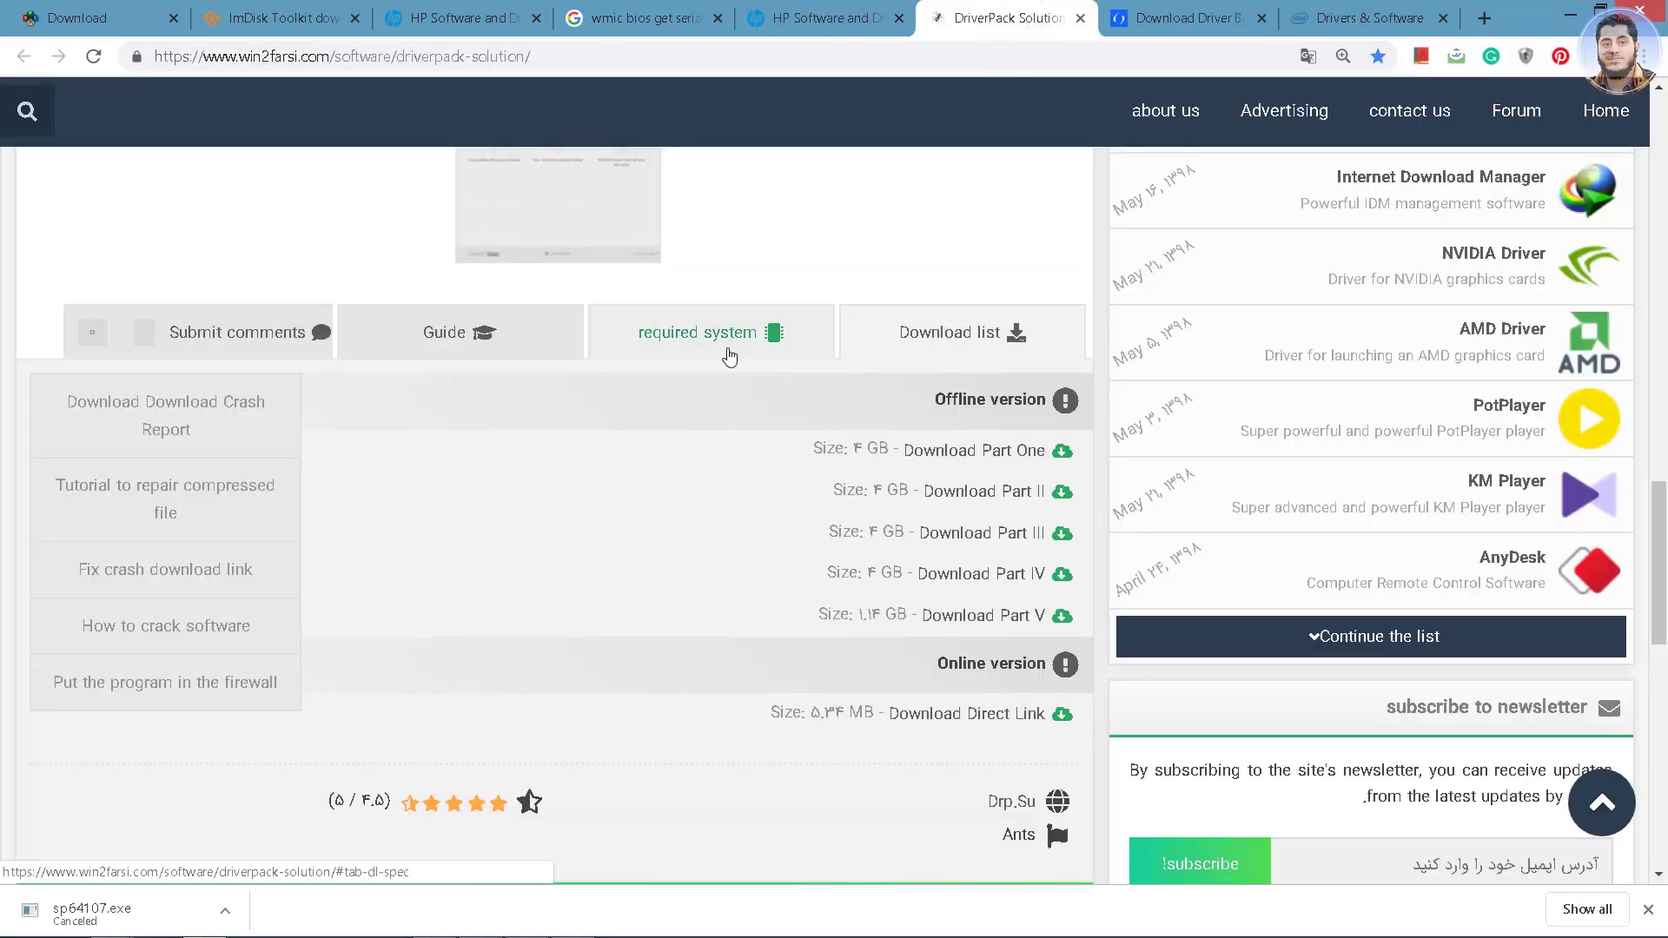
{"action": "scroll", "coordinate": [730, 356], "scroll_direction": "up", "scroll_amount": 15}
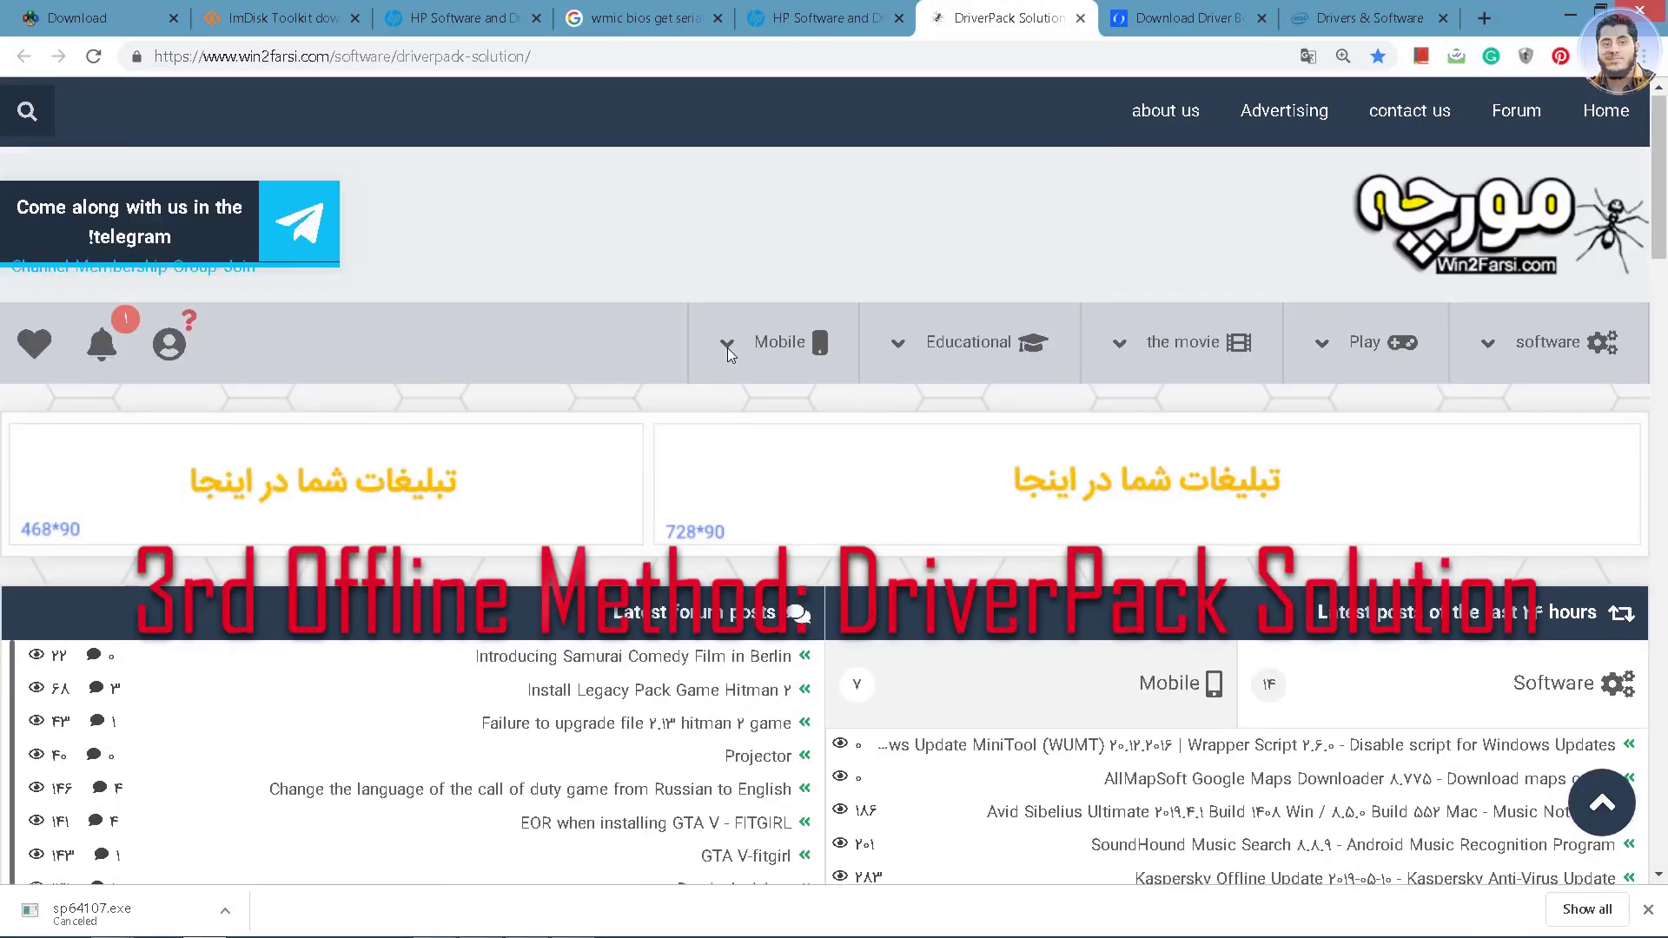
{"action": "scroll", "coordinate": [682, 209], "scroll_direction": "down", "scroll_amount": 9}
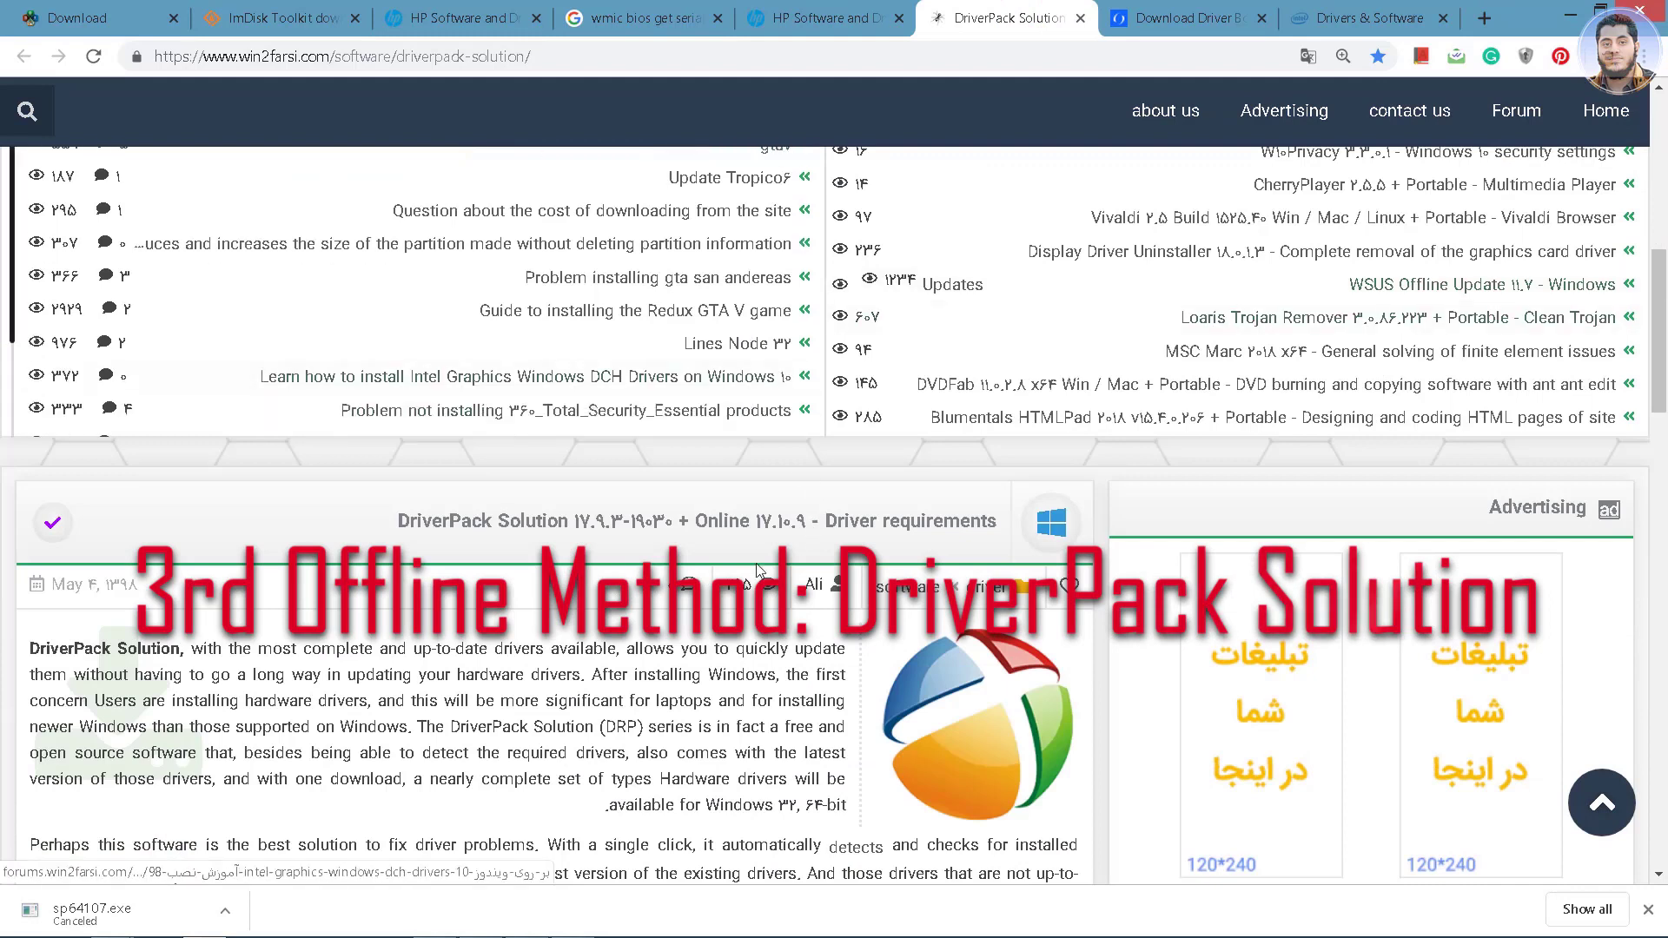
{"action": "scroll", "coordinate": [791, 548], "scroll_direction": "down", "scroll_amount": 6}
{"action": "scroll", "coordinate": [662, 582], "scroll_direction": "up", "scroll_amount": 3}
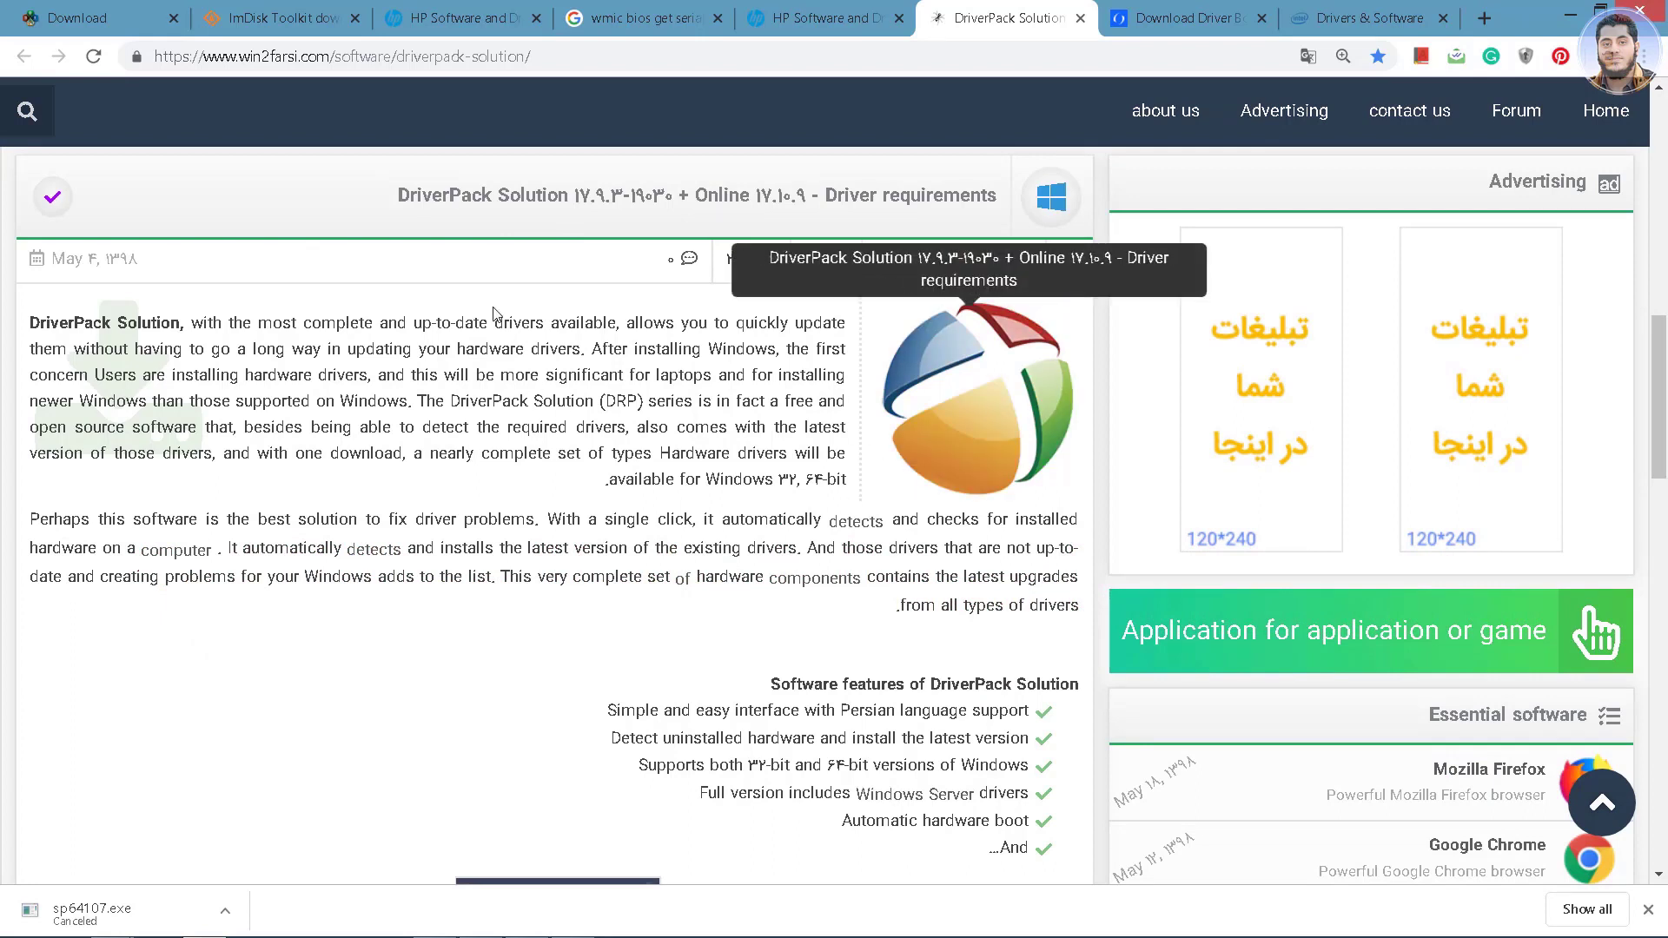
- Switch to Device Manager to view the device list, and return to the DriverPack Solution page in Chrome
{"action": "key", "text": "alt+Tab"}
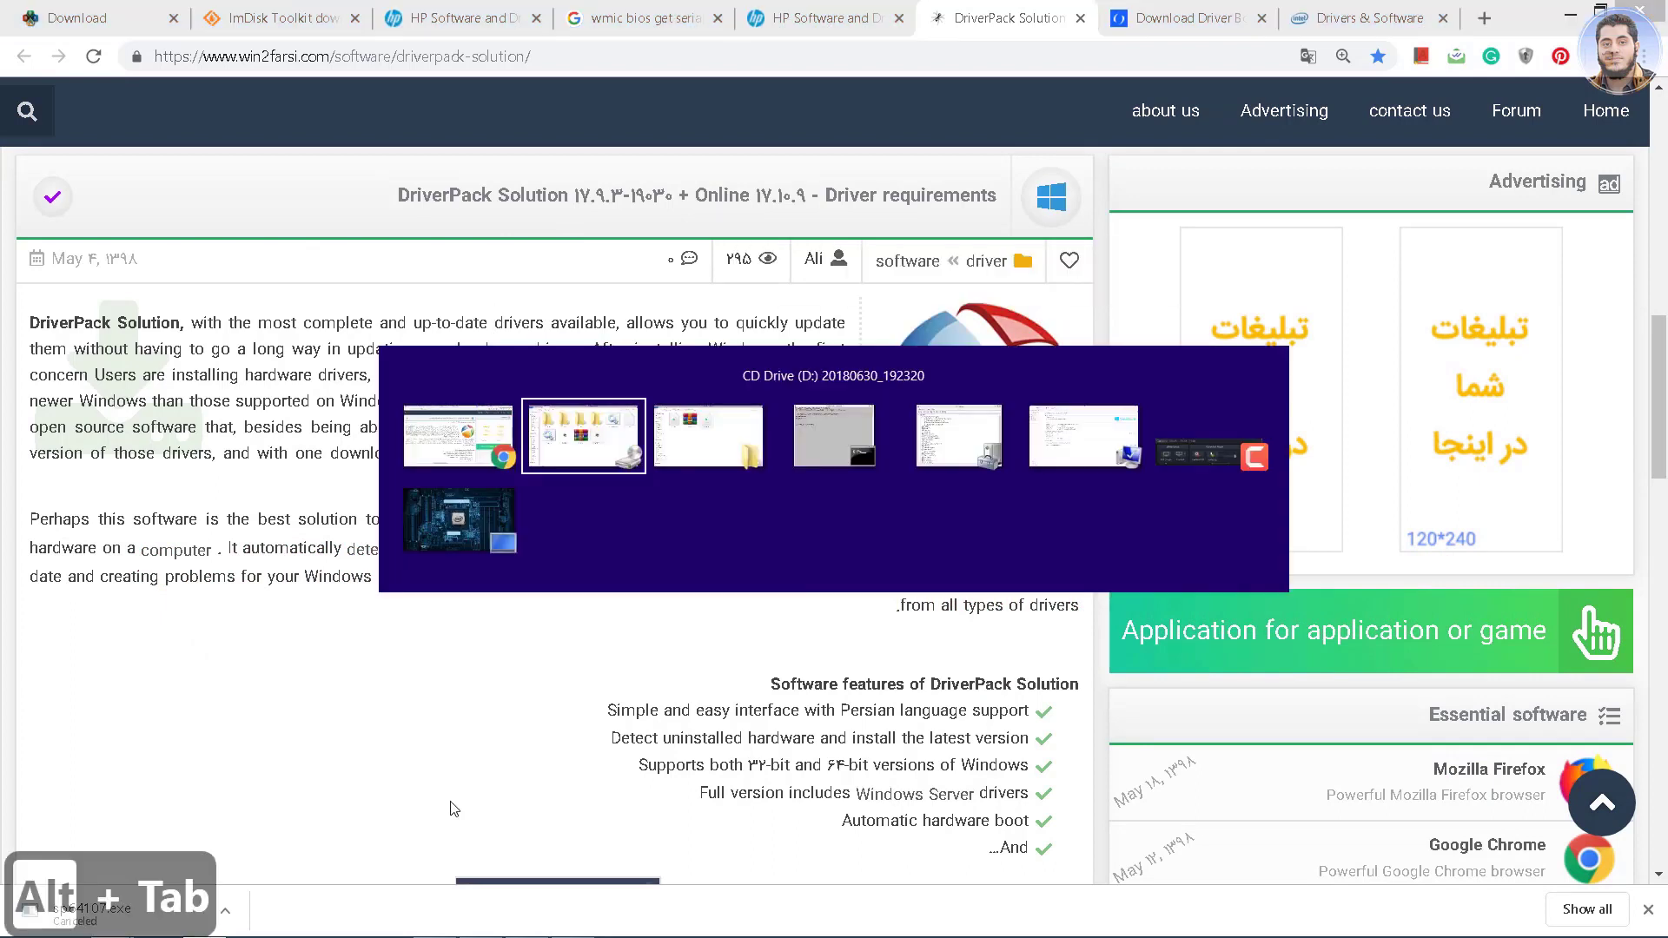
{"action": "key", "text": "alt+Left"}
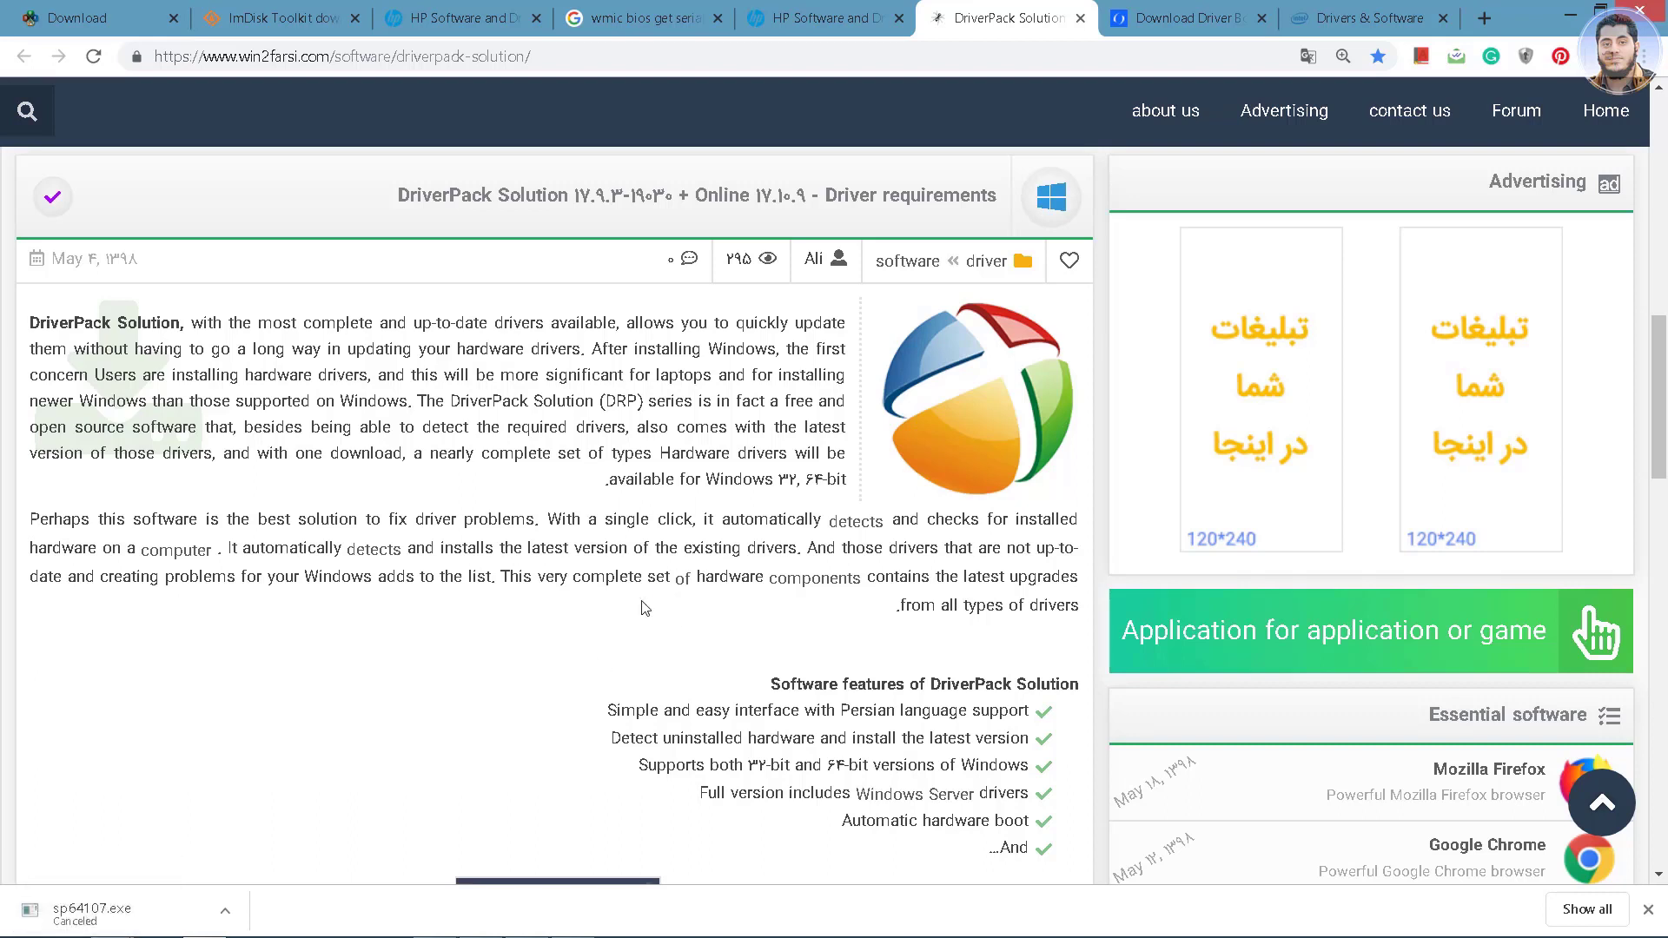
{"action": "key", "text": "alt+Tab"}
{"action": "key", "text": "alt+Tab"}
{"action": "key", "text": "alt+Tab"}
{"action": "key", "text": "alt+Tab"}
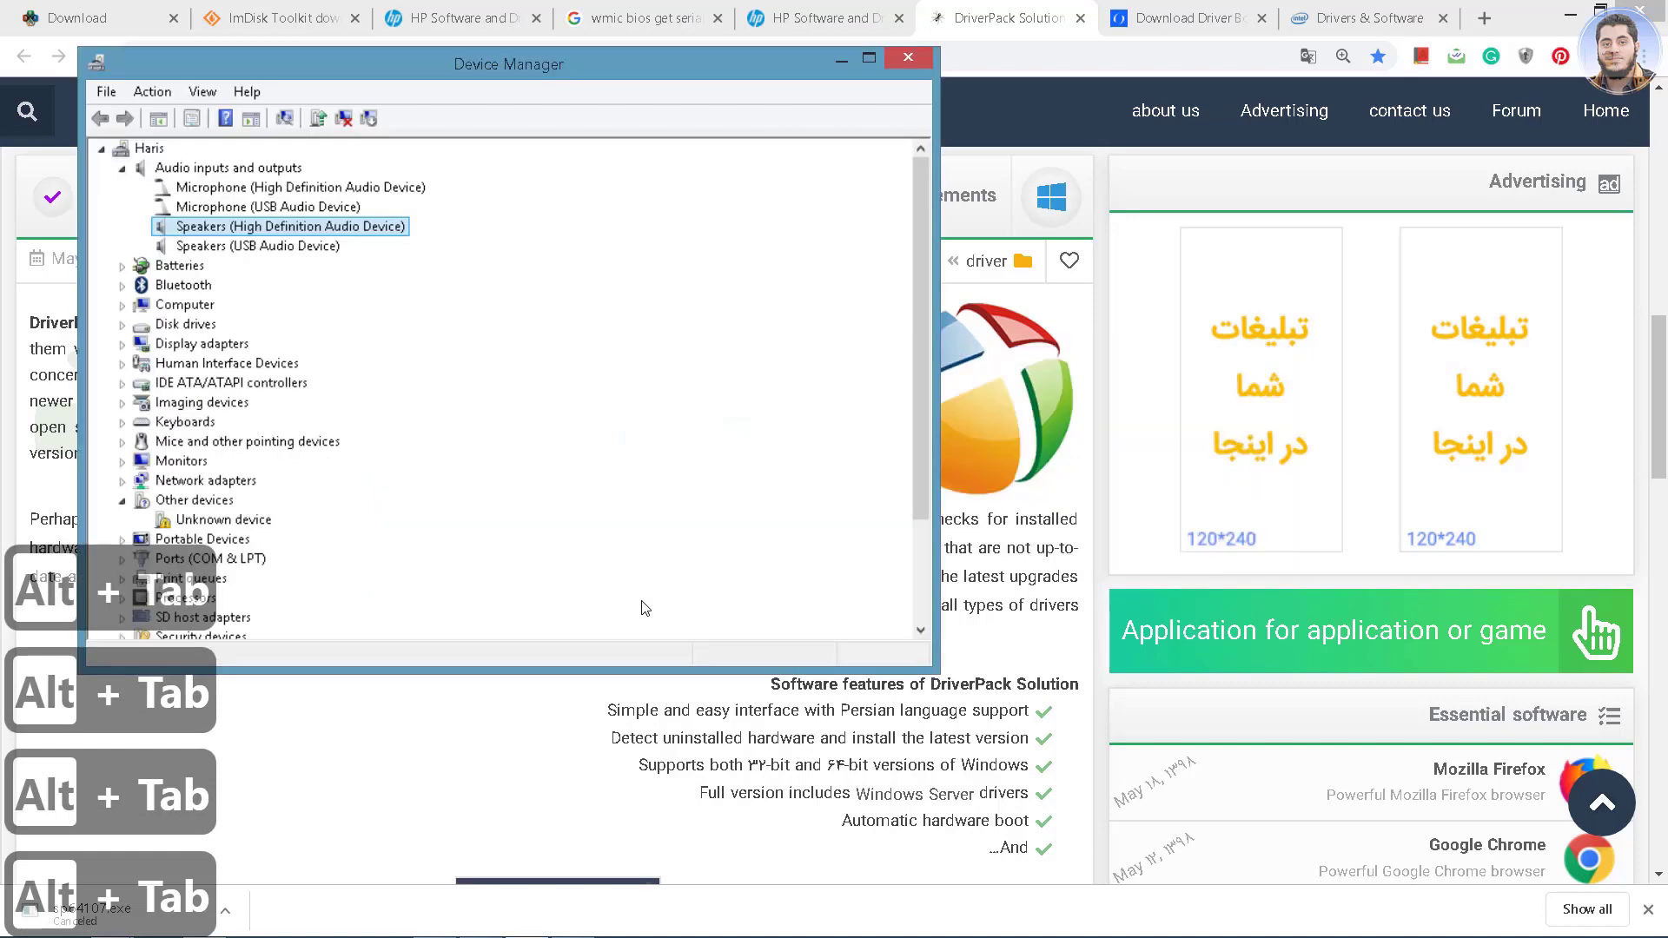
{"action": "key", "text": "alt+Tab"}
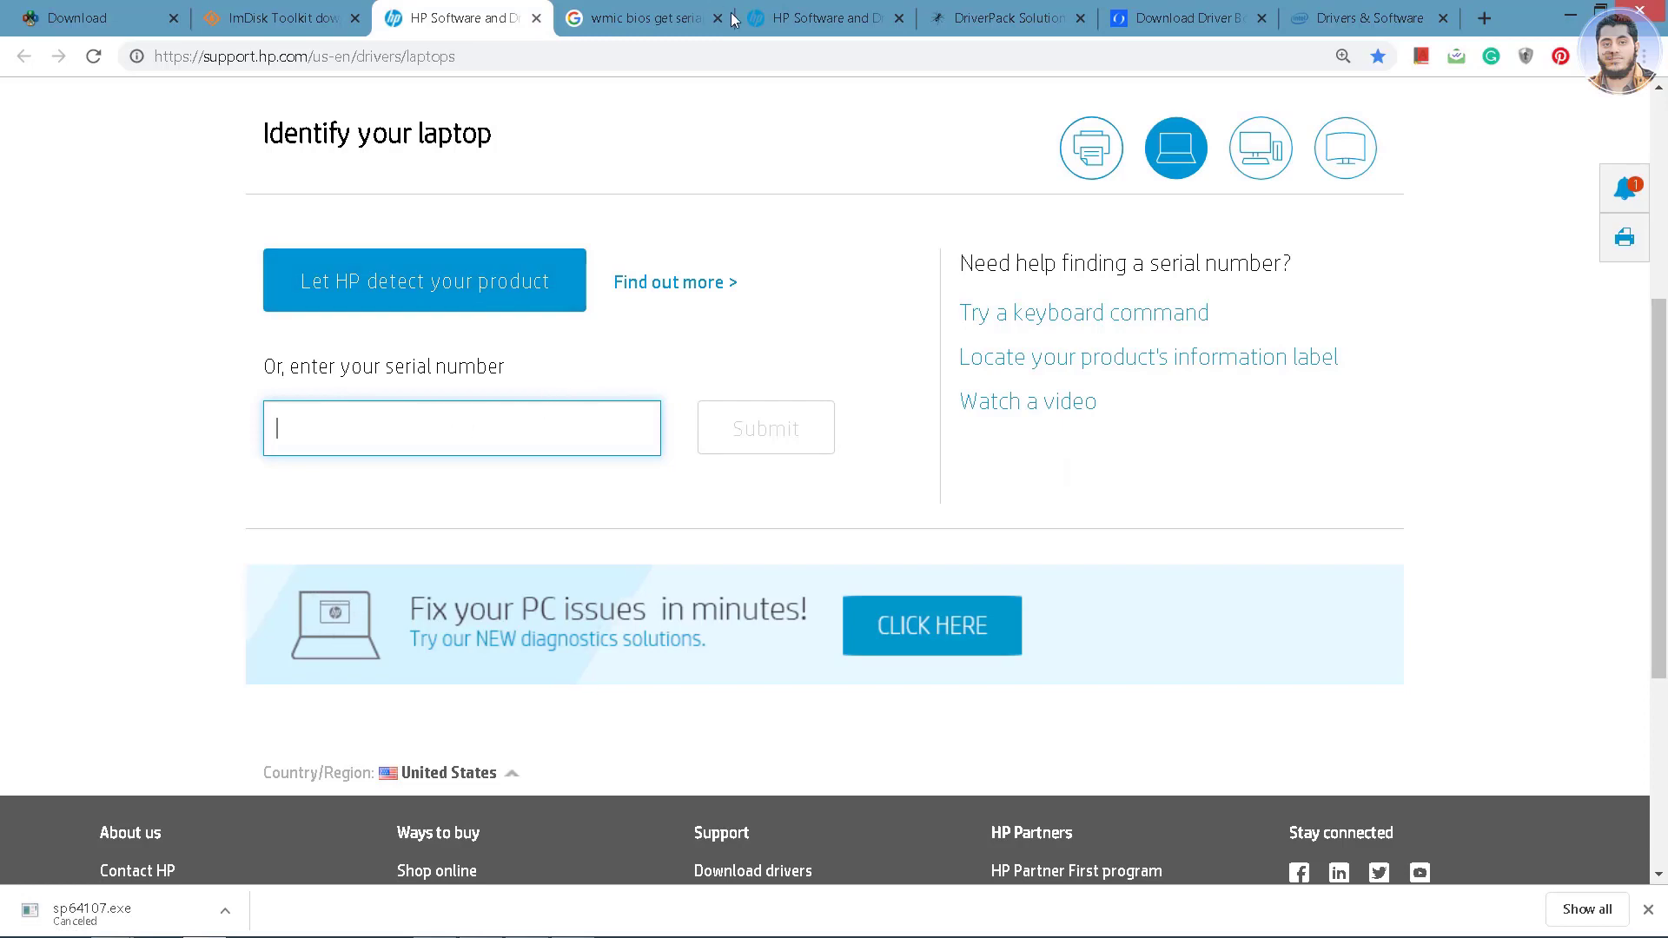
{"action": "left_click", "coordinate": [964, 13]}
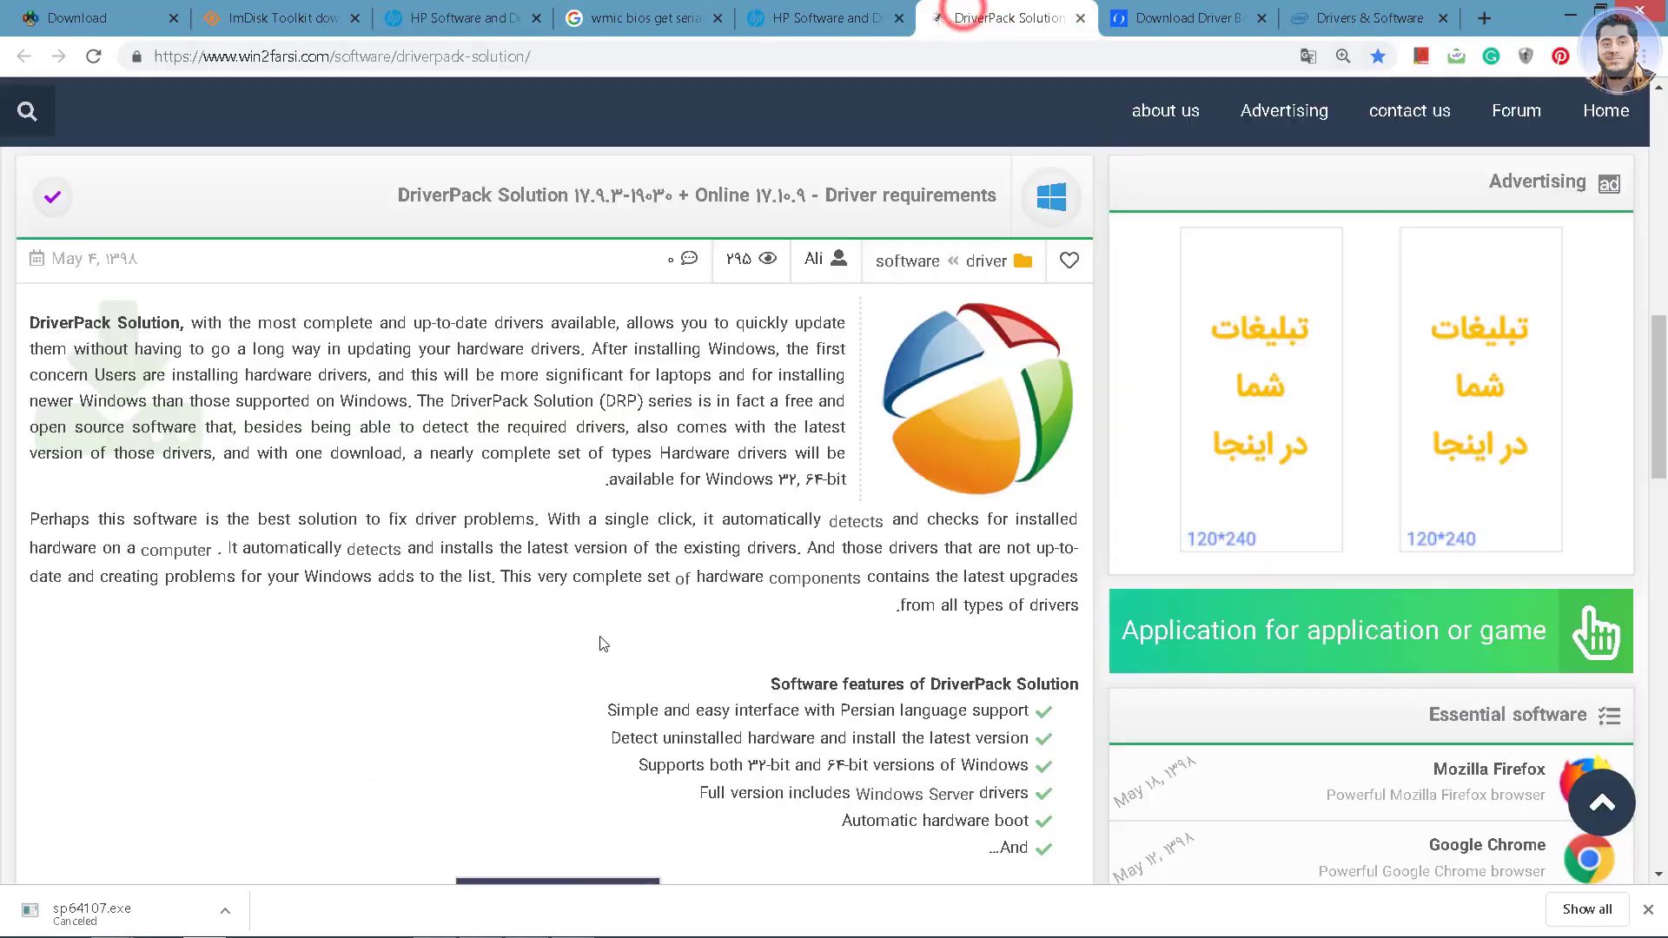
- Leave the DriverPack Solution page for the Windows desktop and turn on the display of desktop icons
{"action": "scroll", "coordinate": [607, 633], "scroll_direction": "down", "scroll_amount": 15}
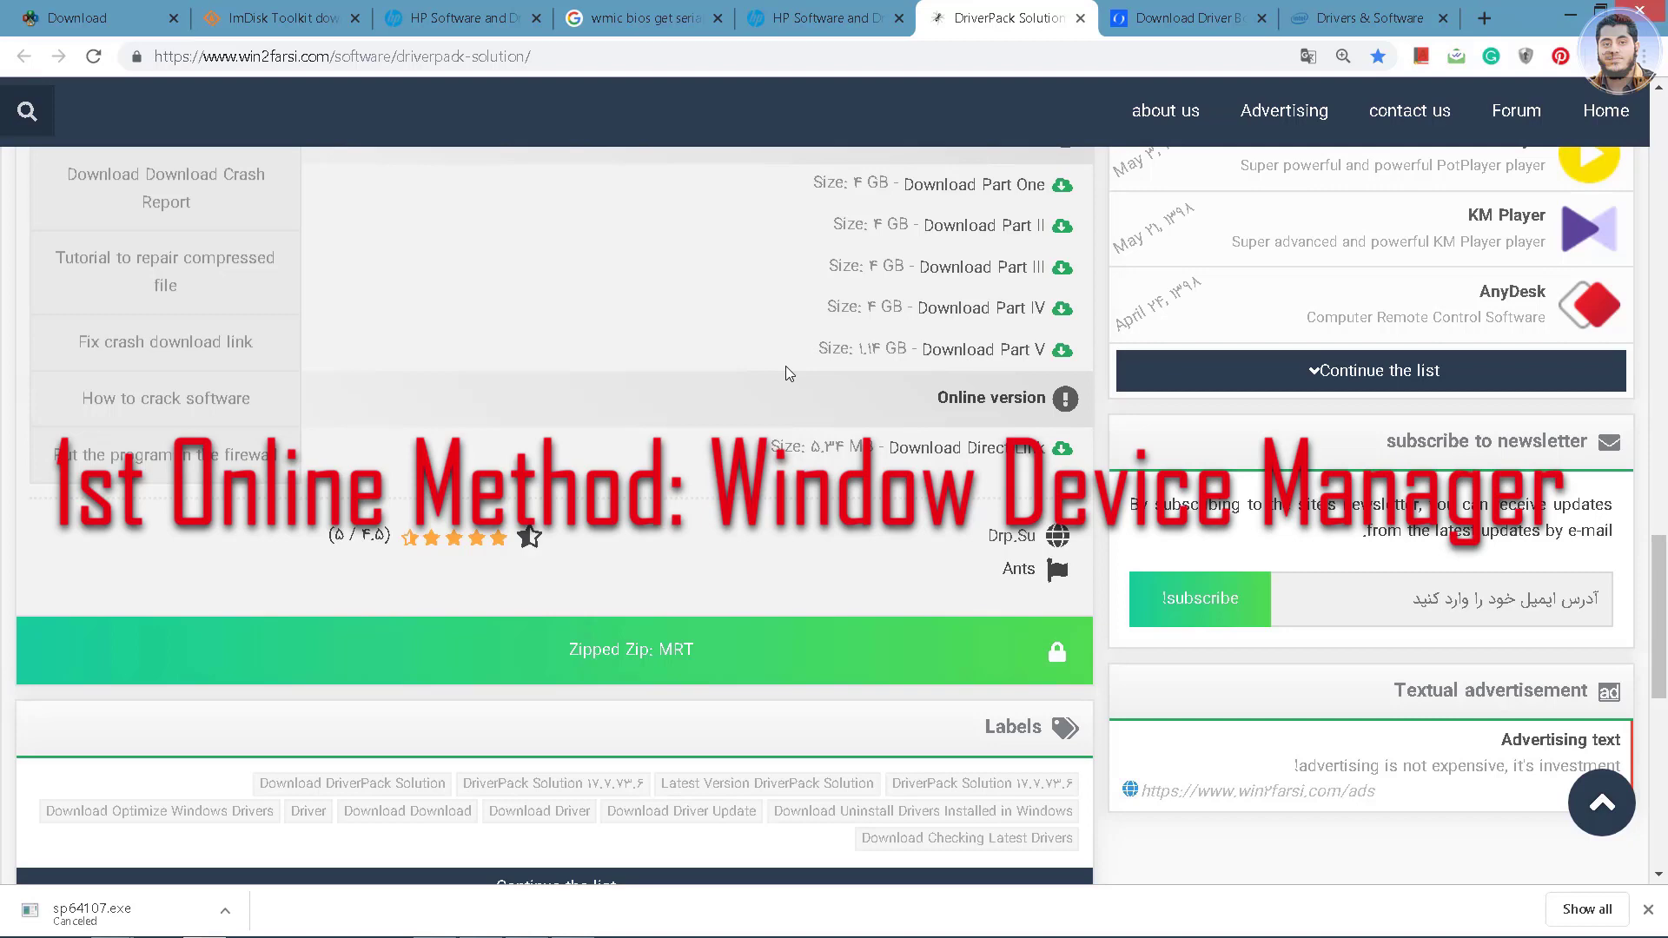
{"action": "key", "text": "super+d"}
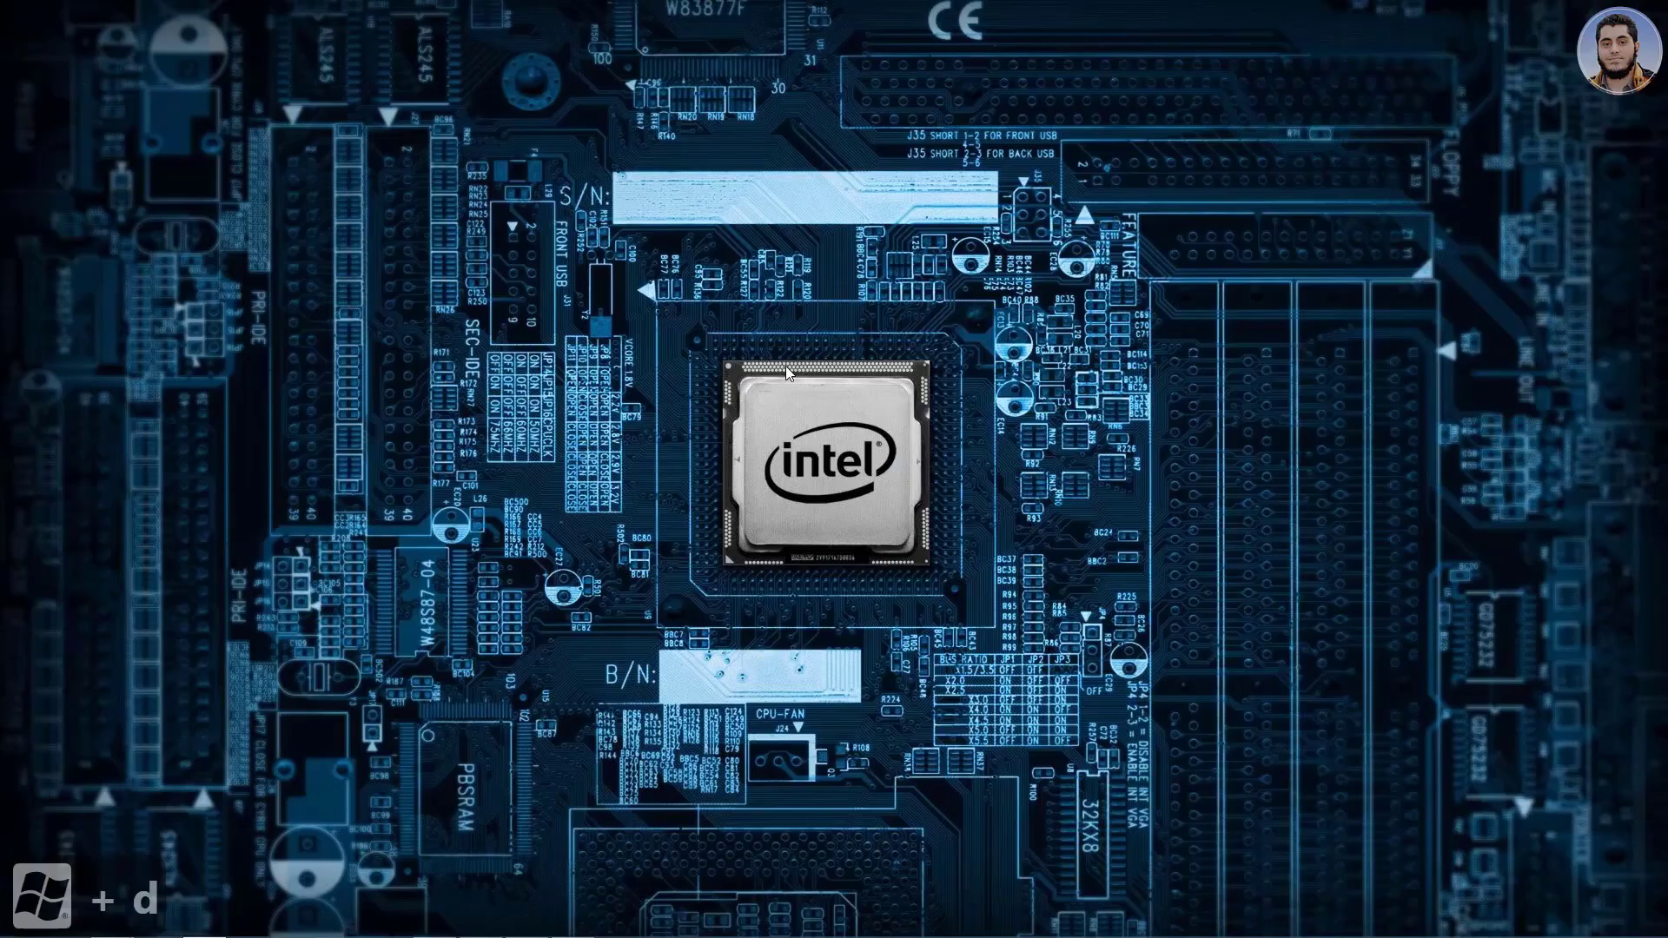
{"action": "right_click", "coordinate": [587, 248]}
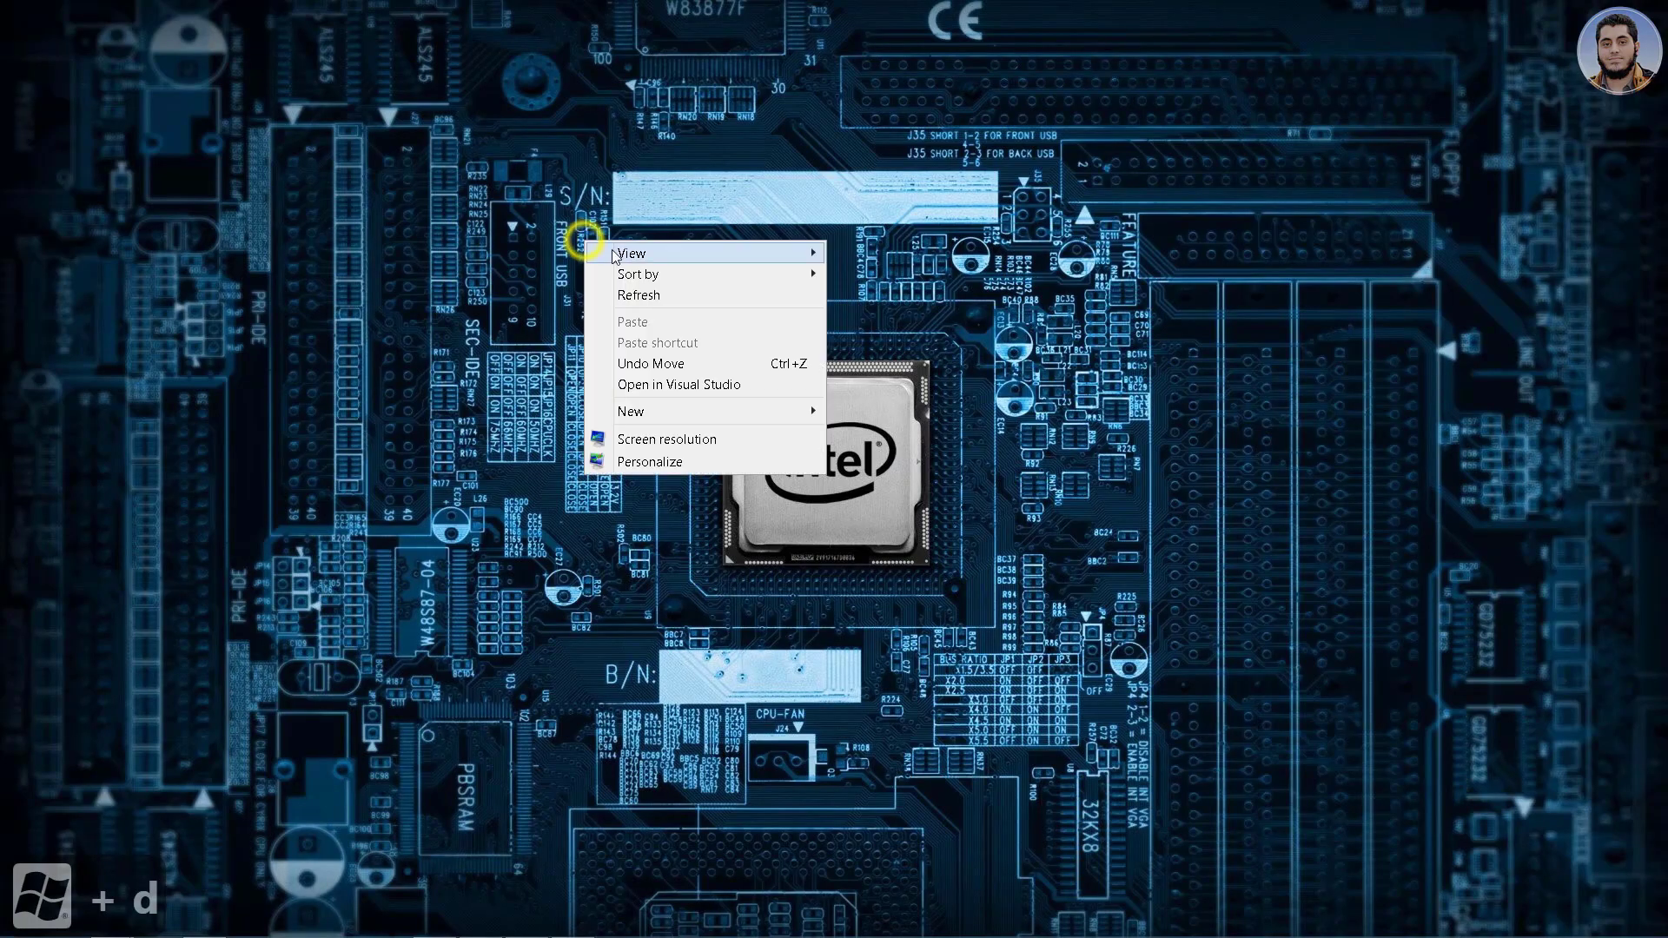
{"action": "mouse_move", "coordinate": [738, 250]}
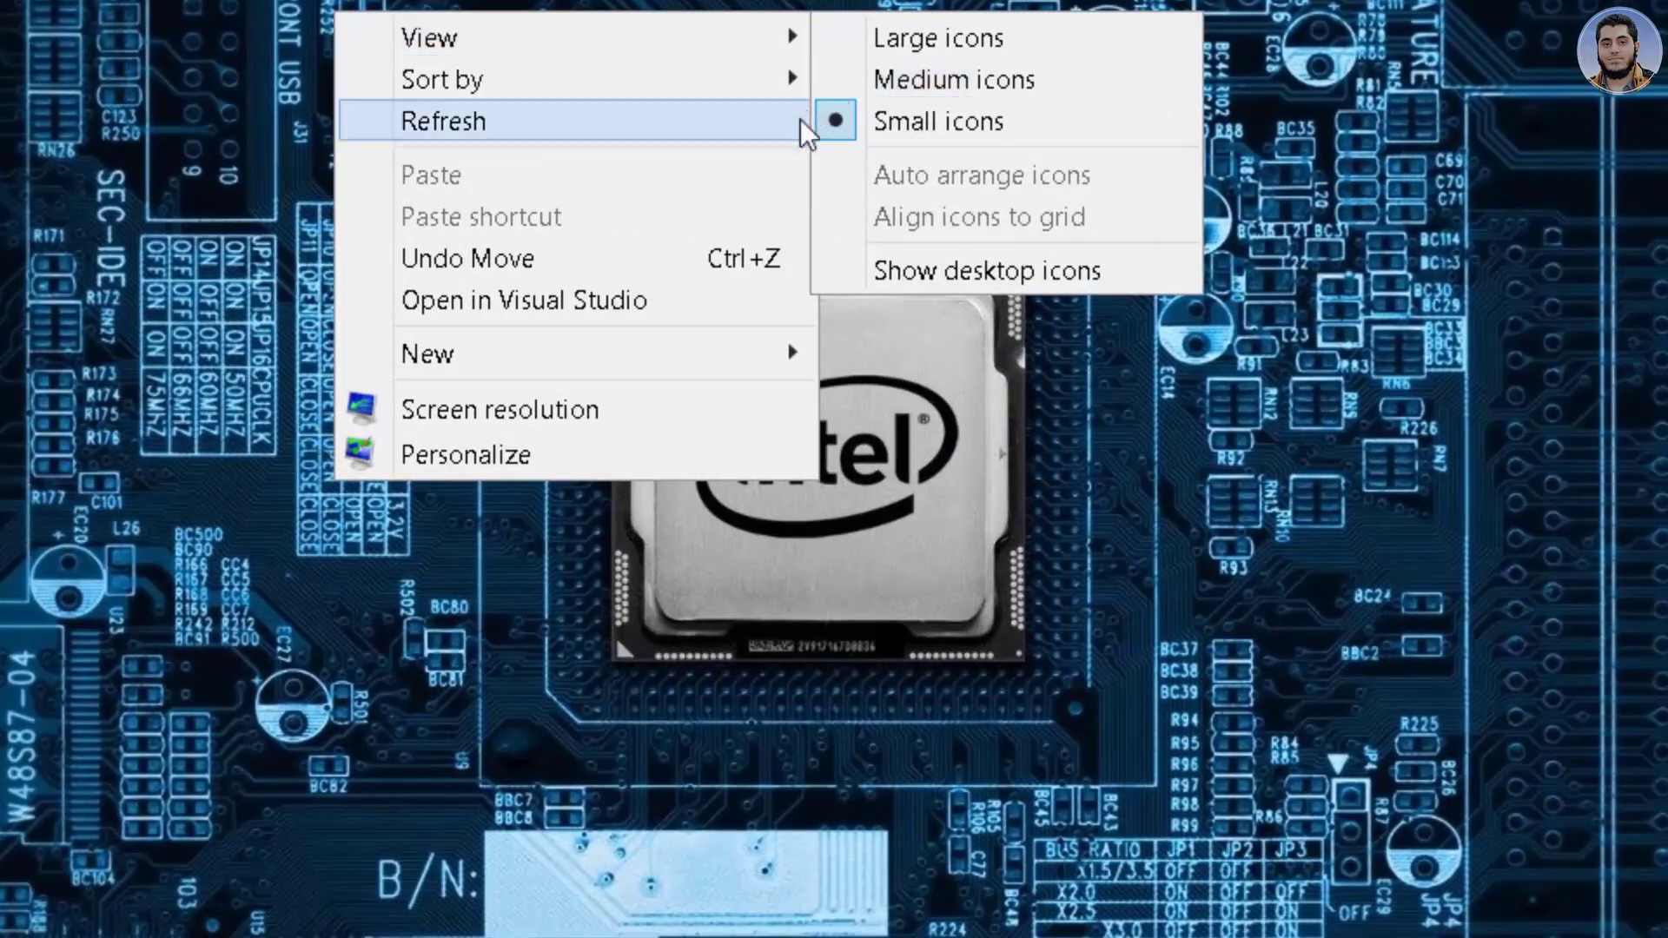
{"action": "left_click", "coordinate": [925, 270]}
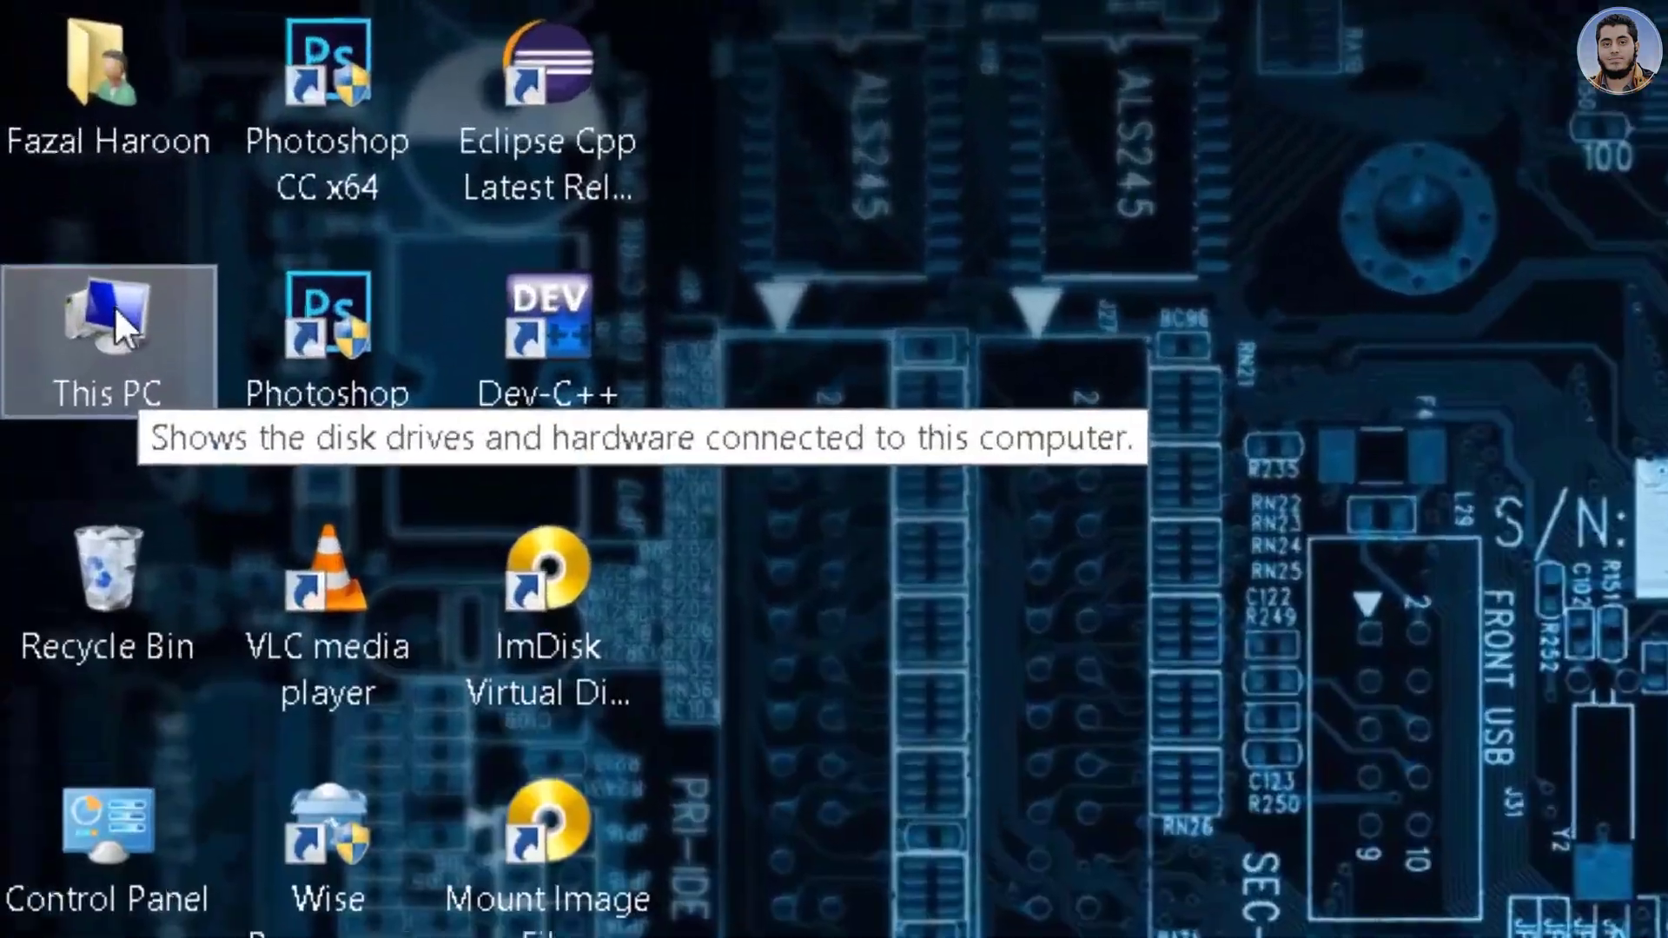
- Open Computer Management for This PC, maximize its window and display Device Manager
{"action": "right_click", "coordinate": [43, 115]}
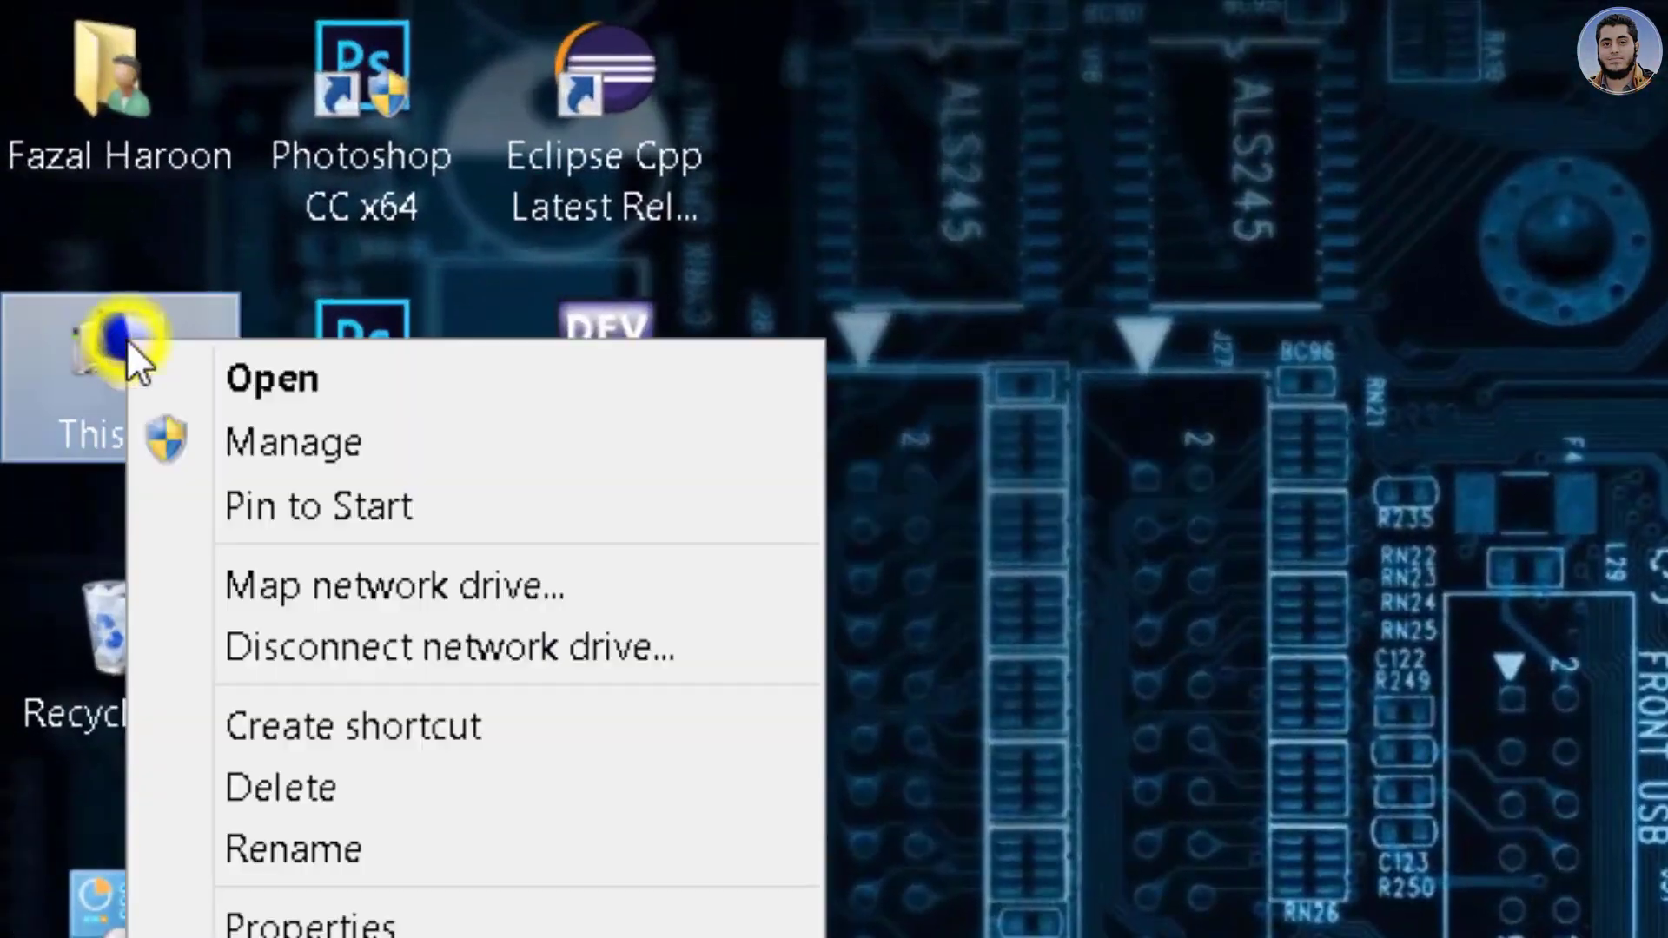
{"action": "left_click", "coordinate": [290, 461]}
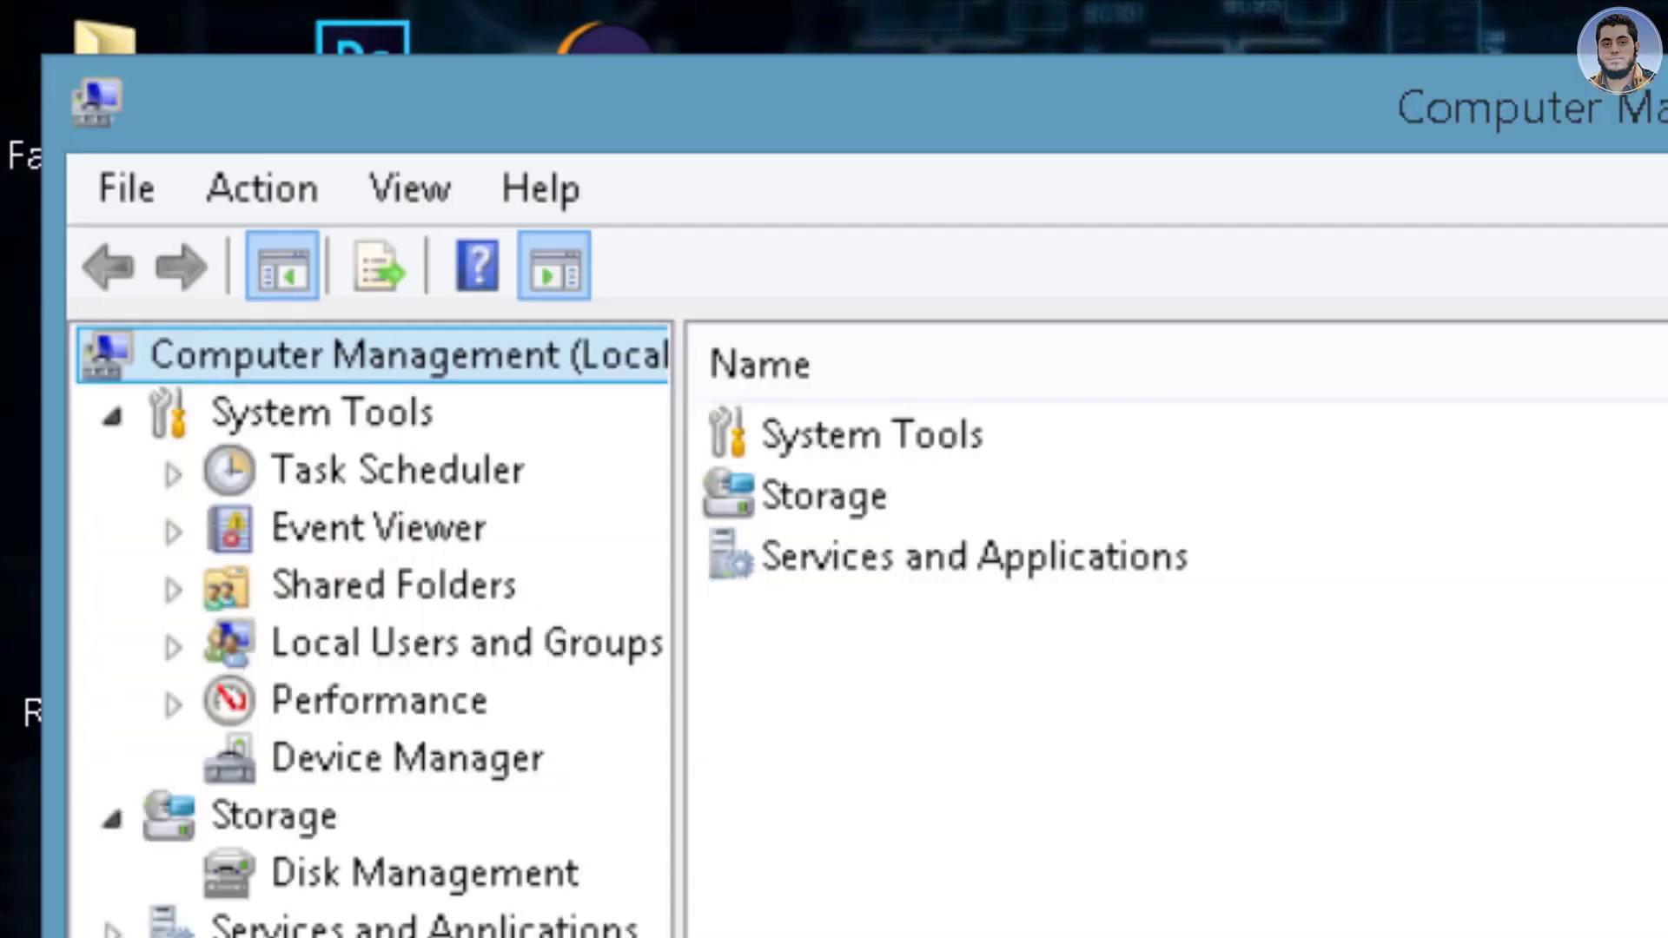
{"action": "key", "text": "super+Up"}
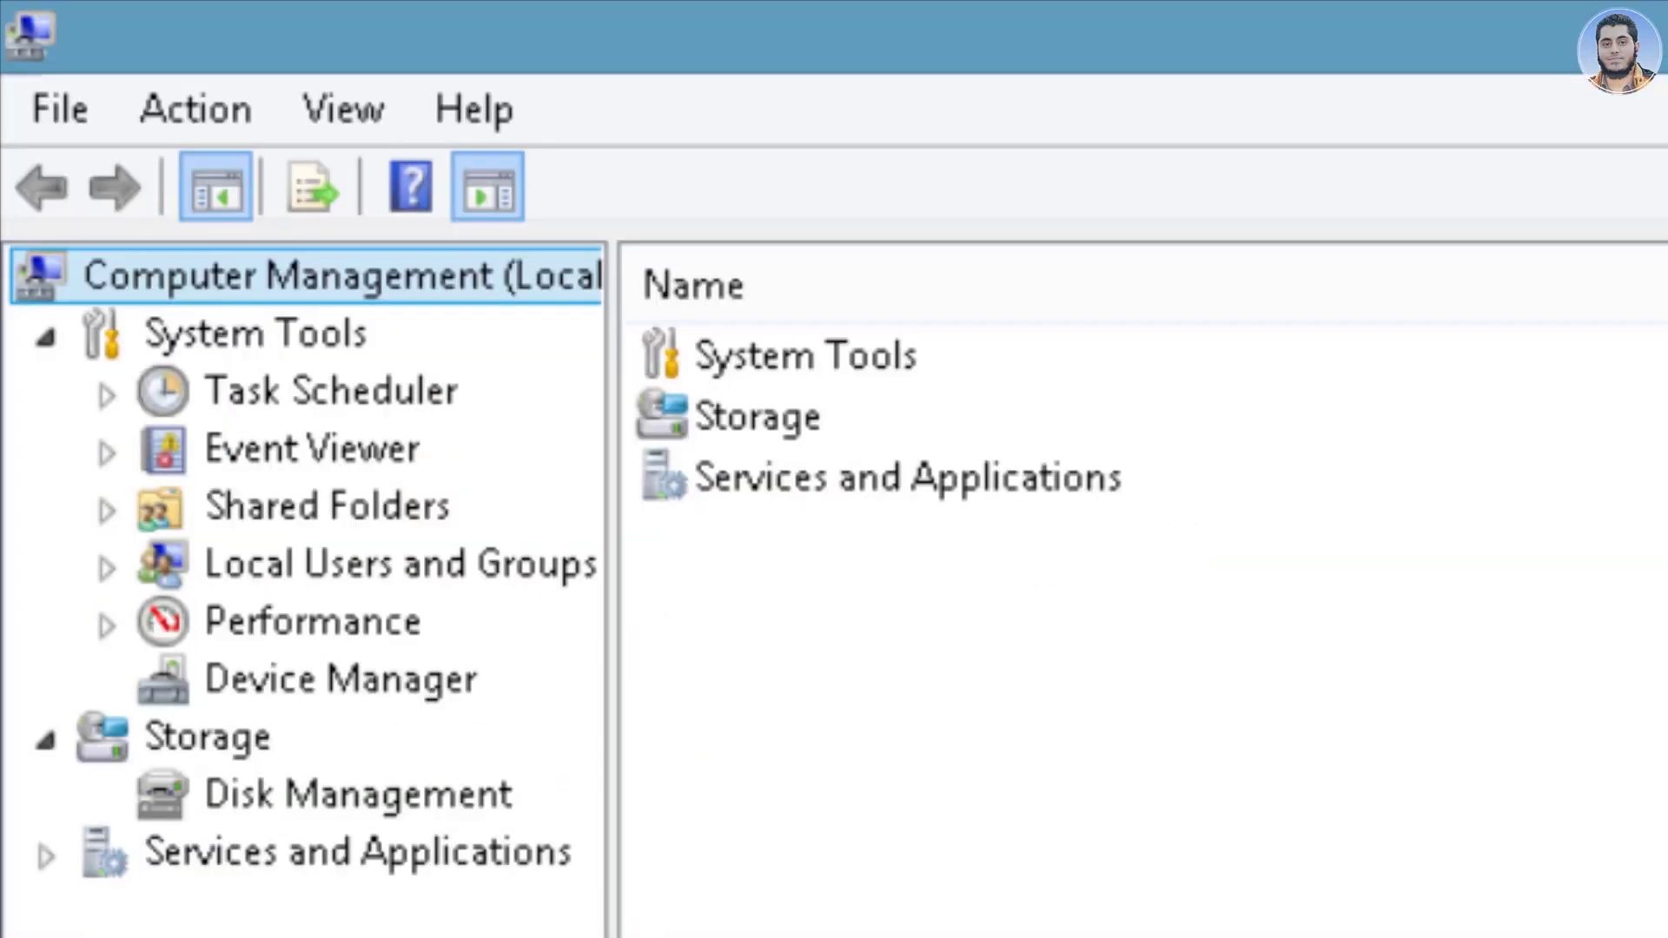
{"action": "left_click", "coordinate": [341, 678]}
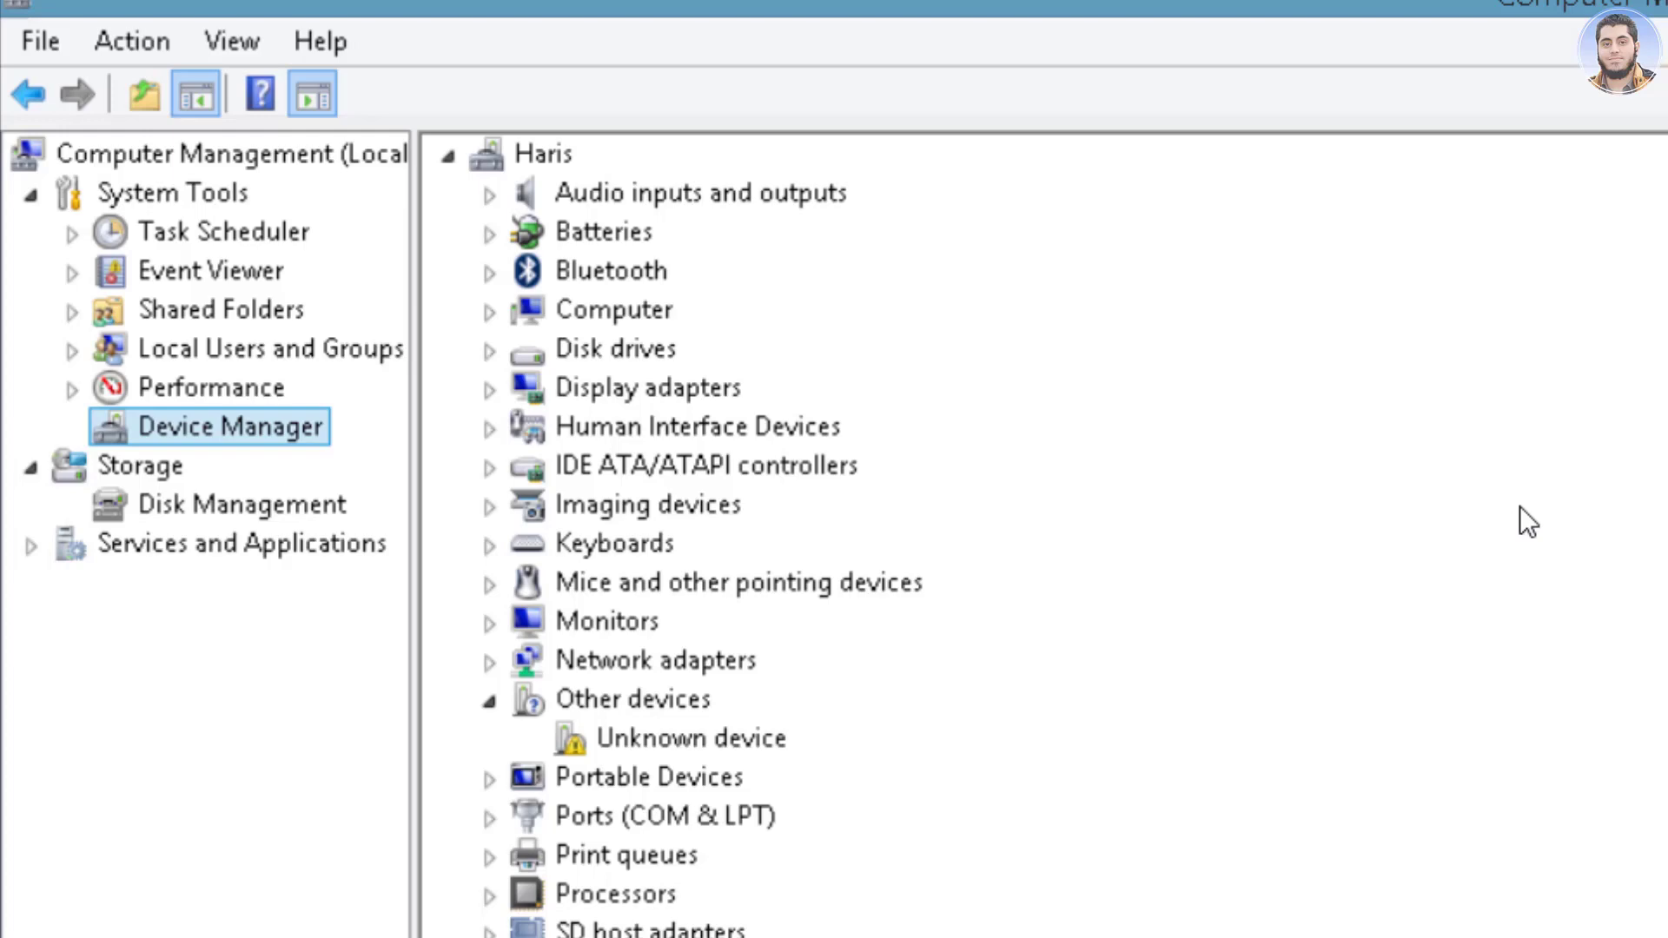
- Start an automatic search for updated driver software for the Unknown device under Other devices
{"action": "key", "text": "Tab"}
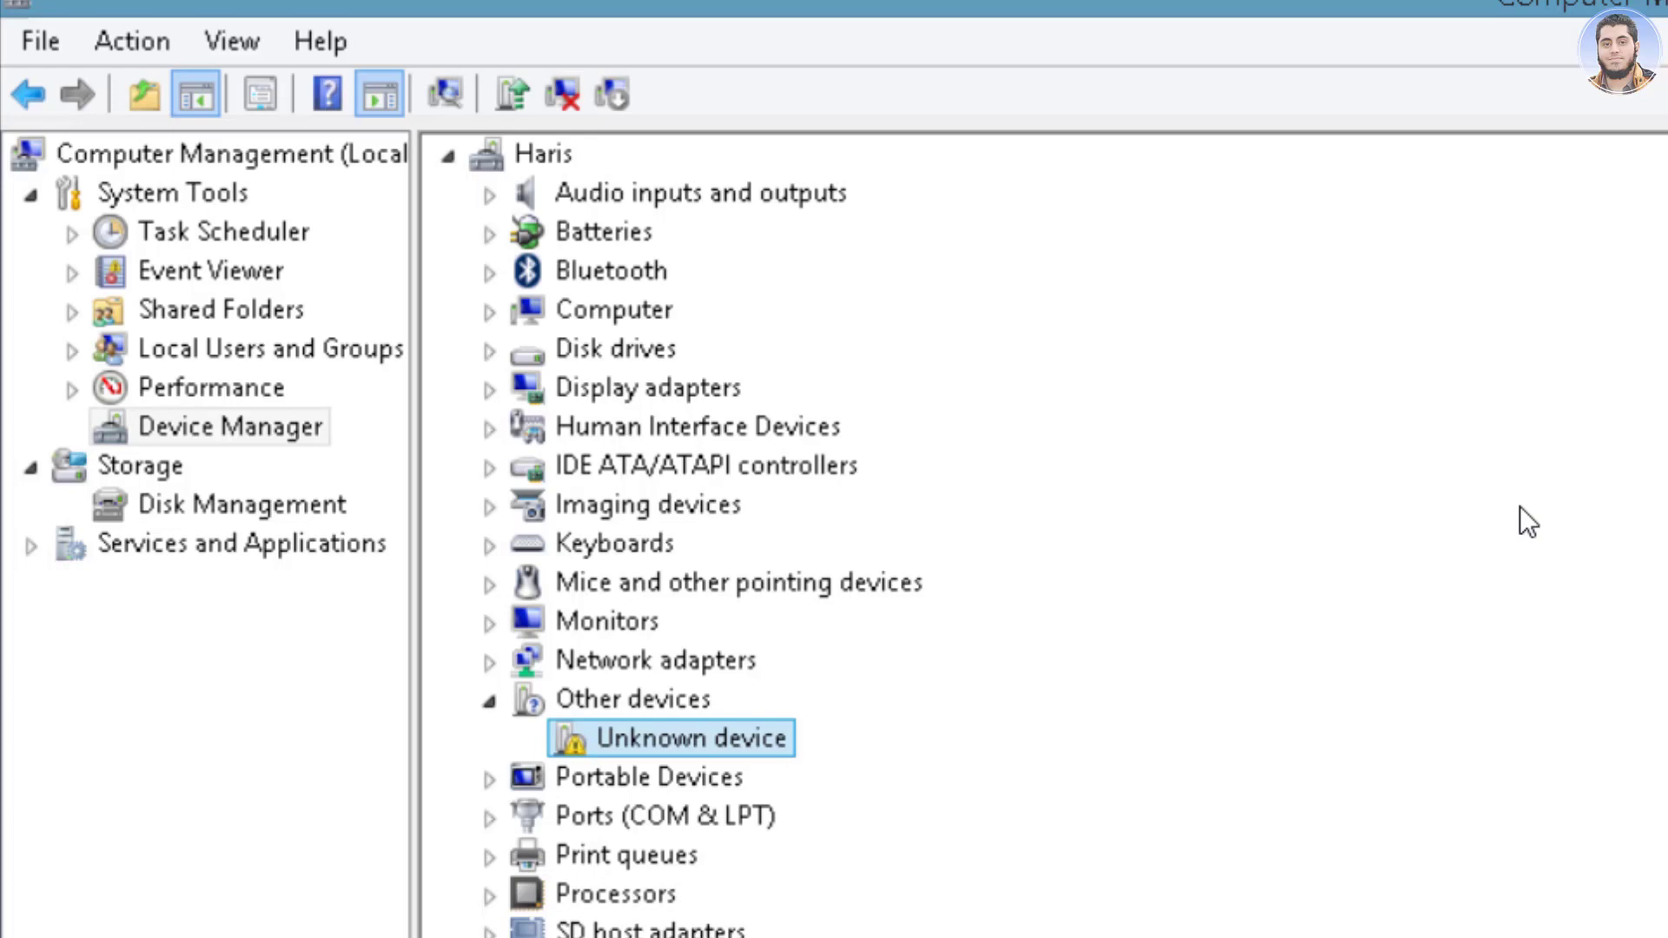
{"action": "key", "text": "shift+F10"}
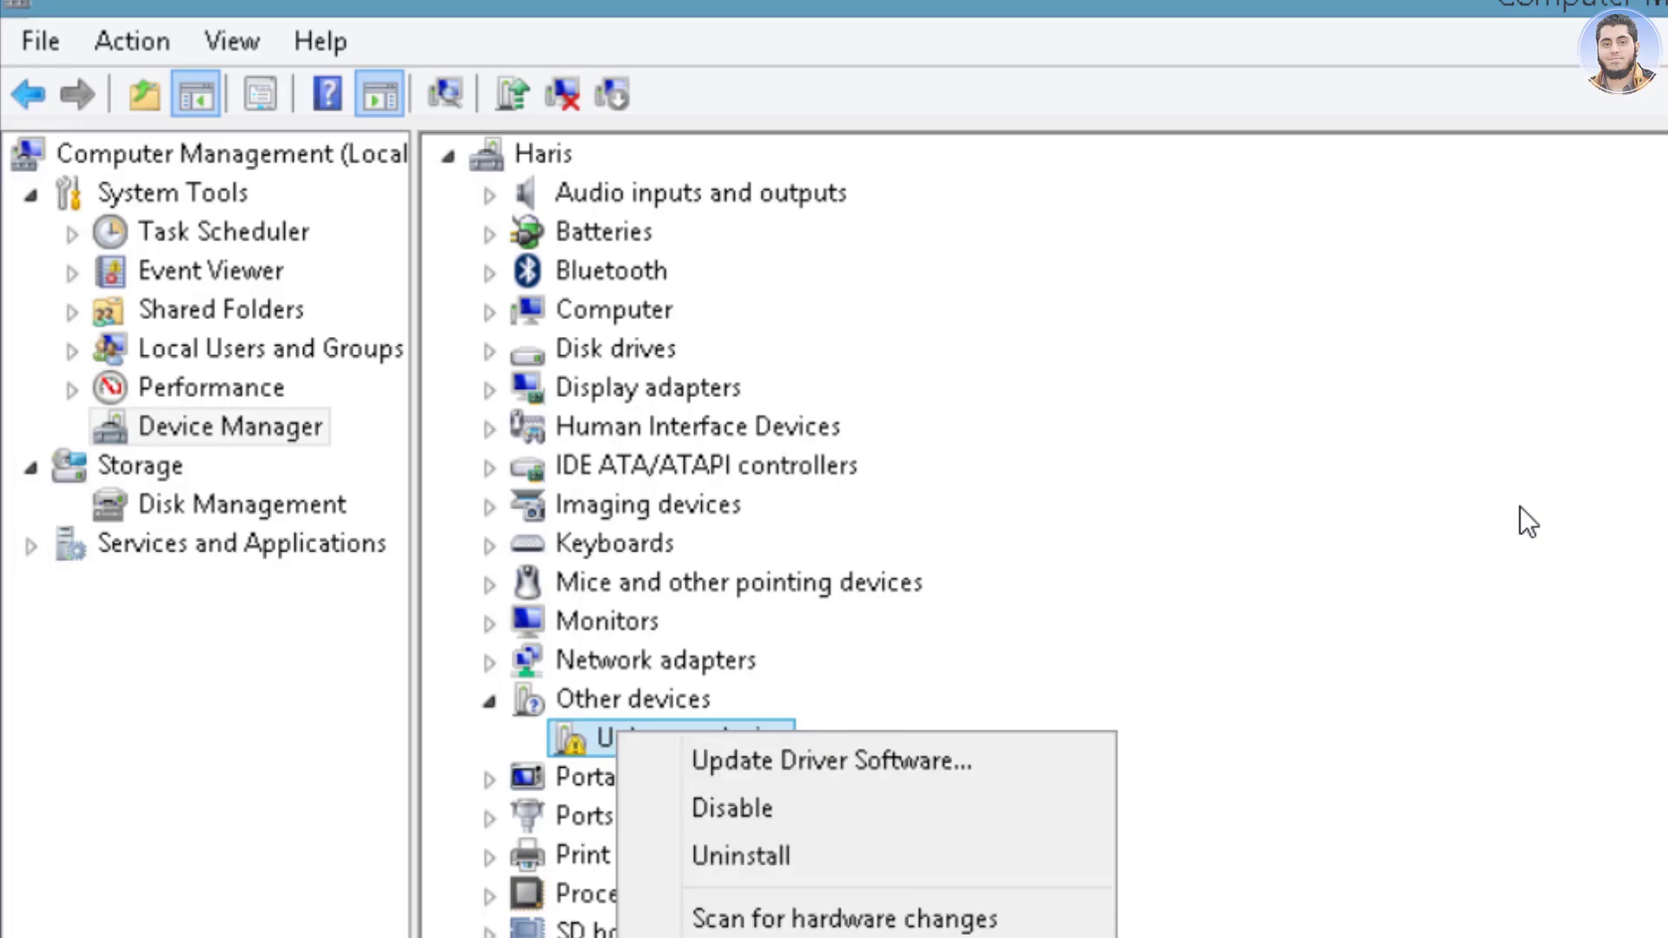
{"action": "key", "text": "Down"}
{"action": "key", "text": "Return"}
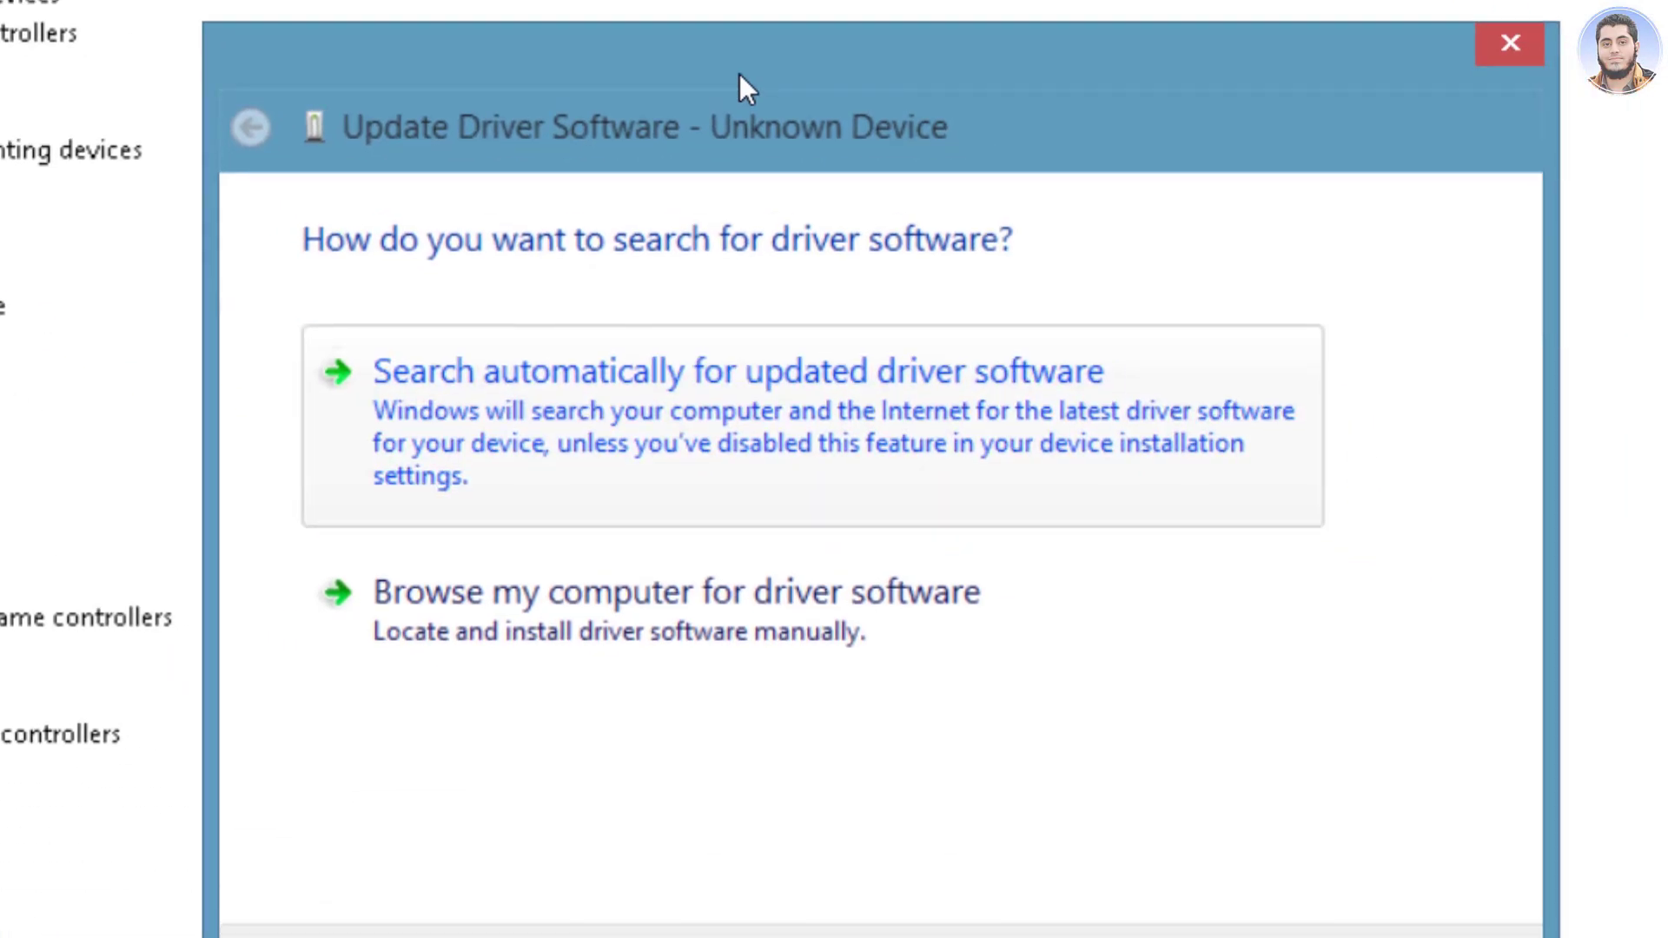
{"action": "key", "text": "Return"}
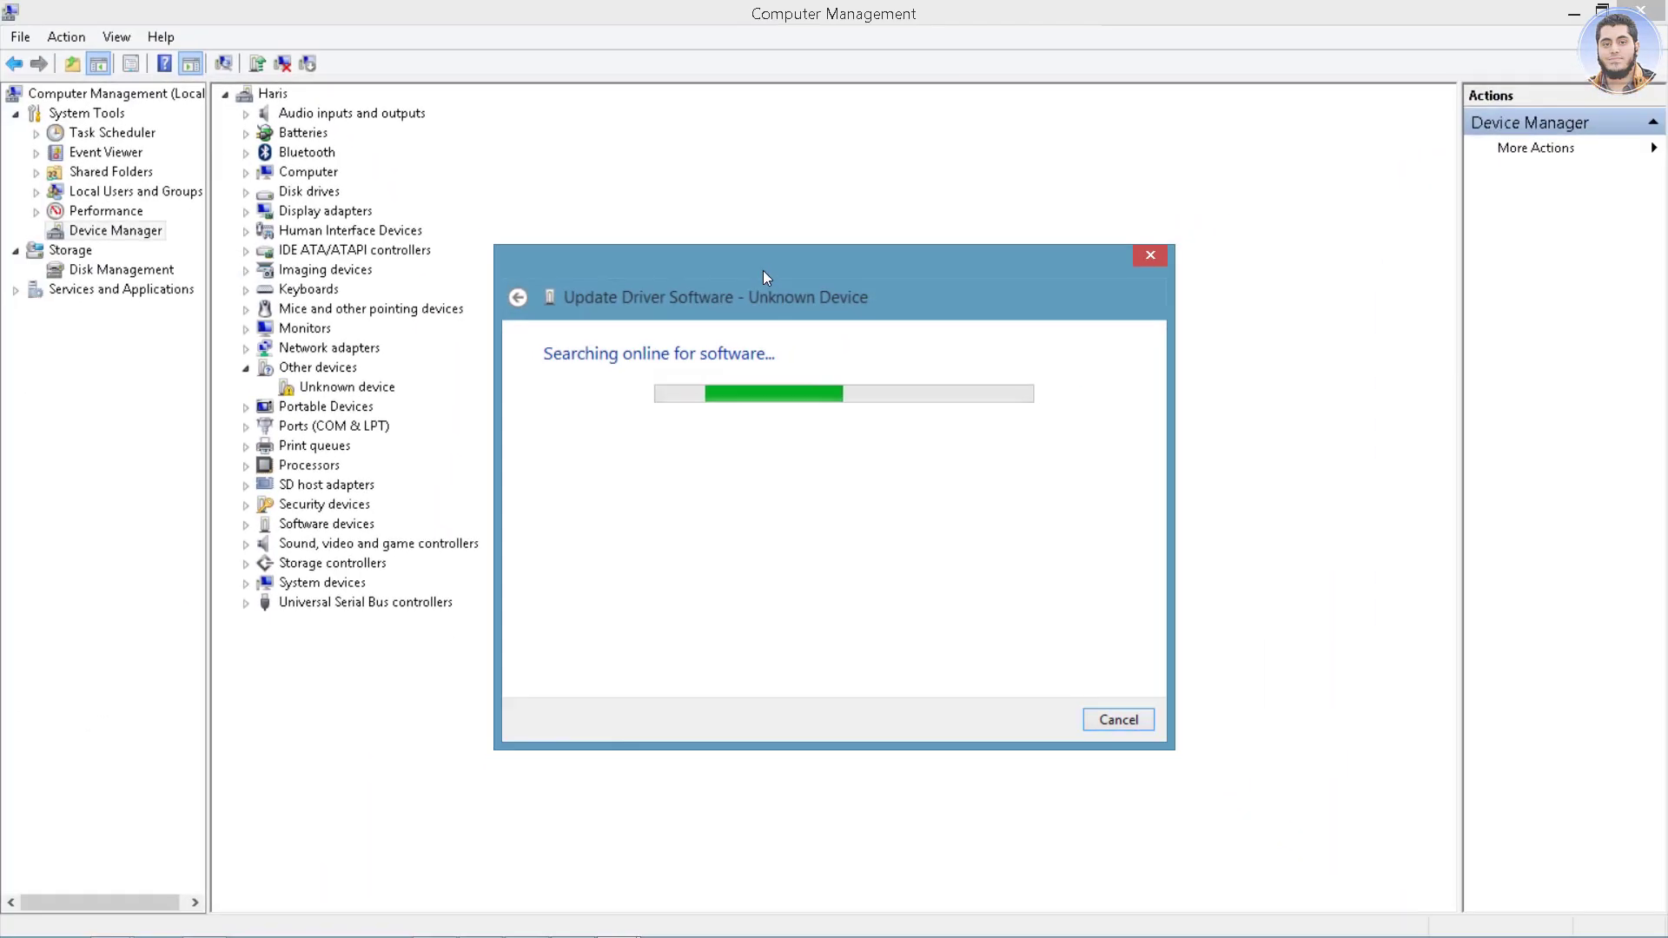
- Switch to Chrome, start the free Driver Booster 6 download from IObit, and open the IObit Malware Fighter 7 free download
{"action": "key", "text": "alt+Tab"}
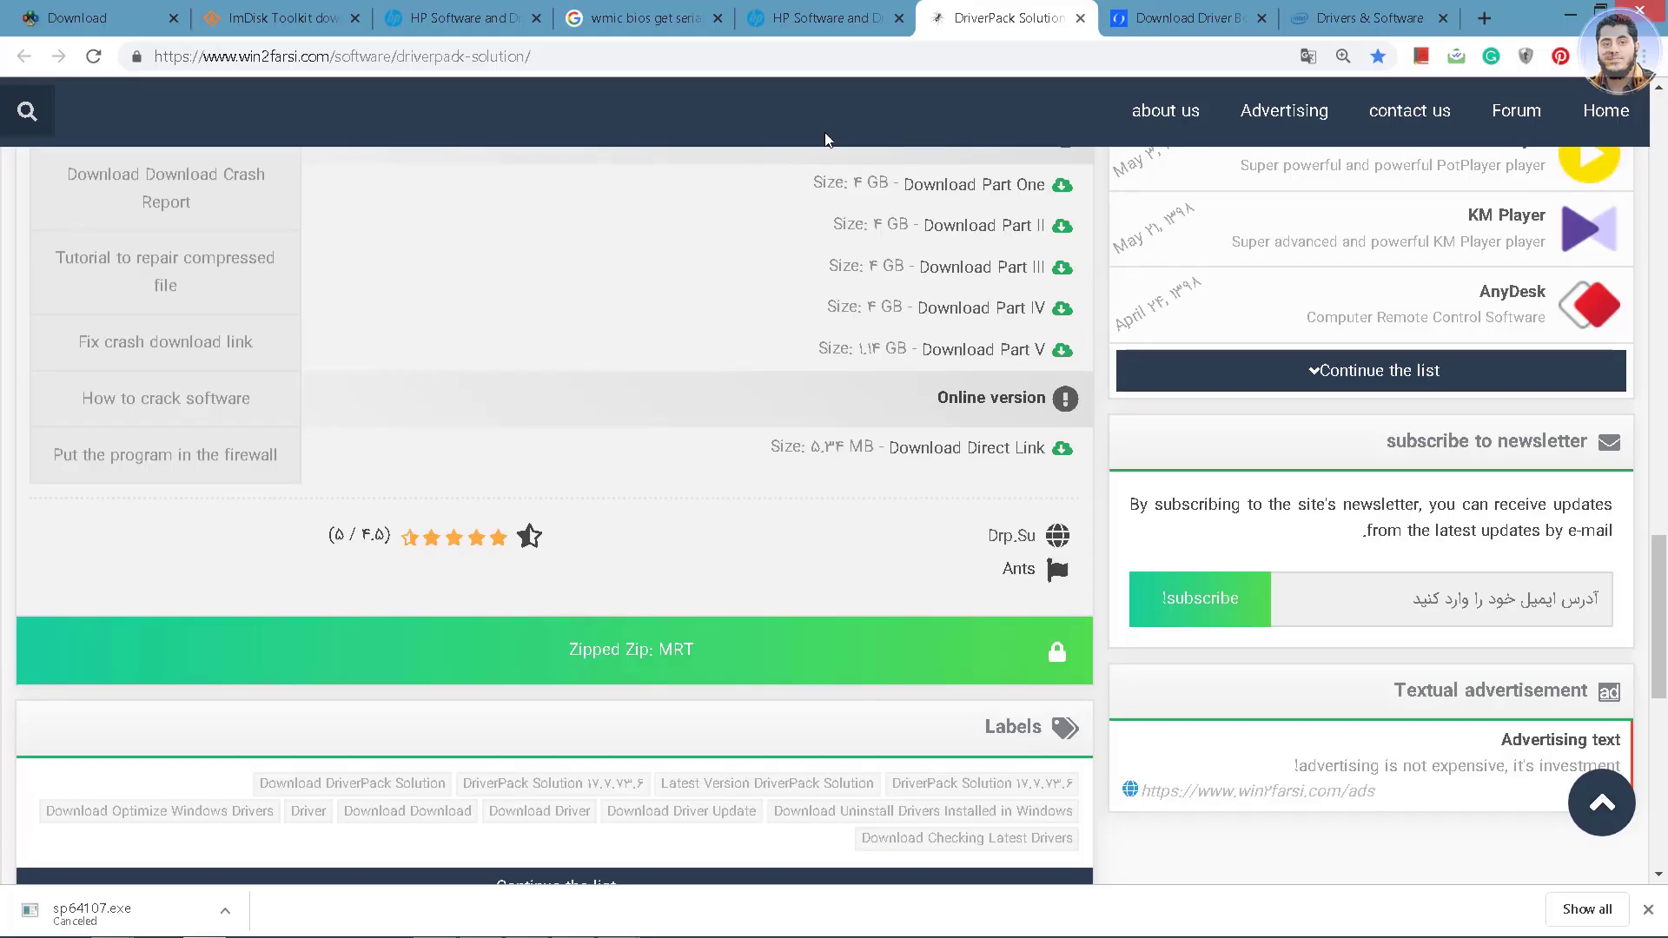
{"action": "key", "text": "ctrl+Tab"}
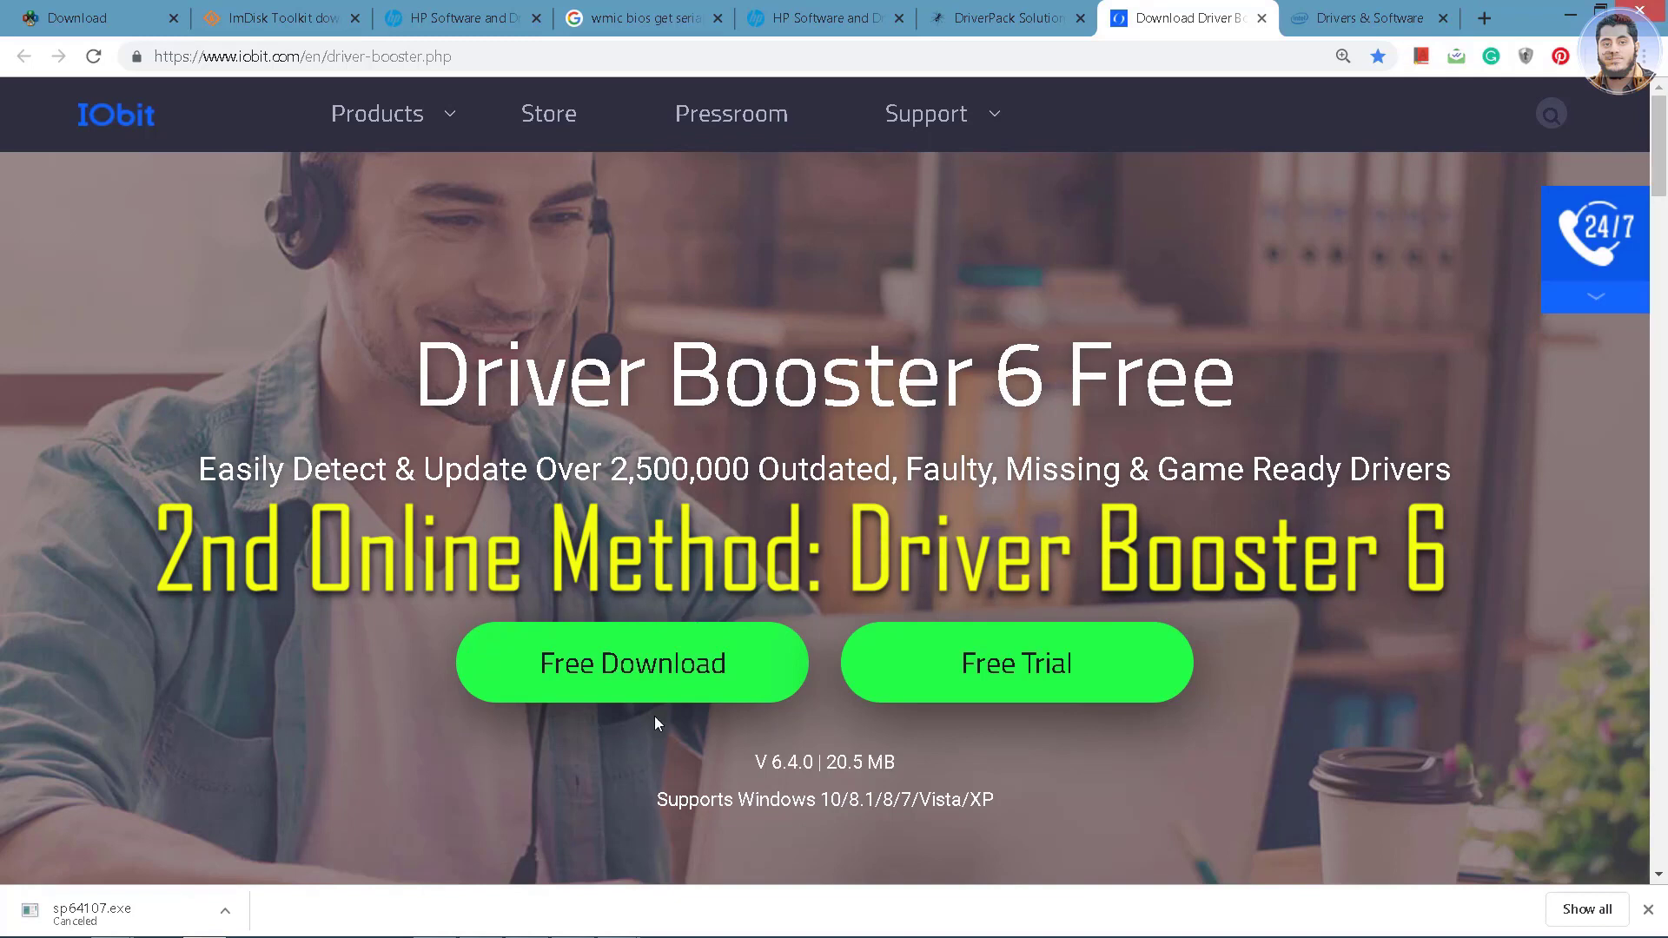
{"action": "left_click", "coordinate": [640, 695]}
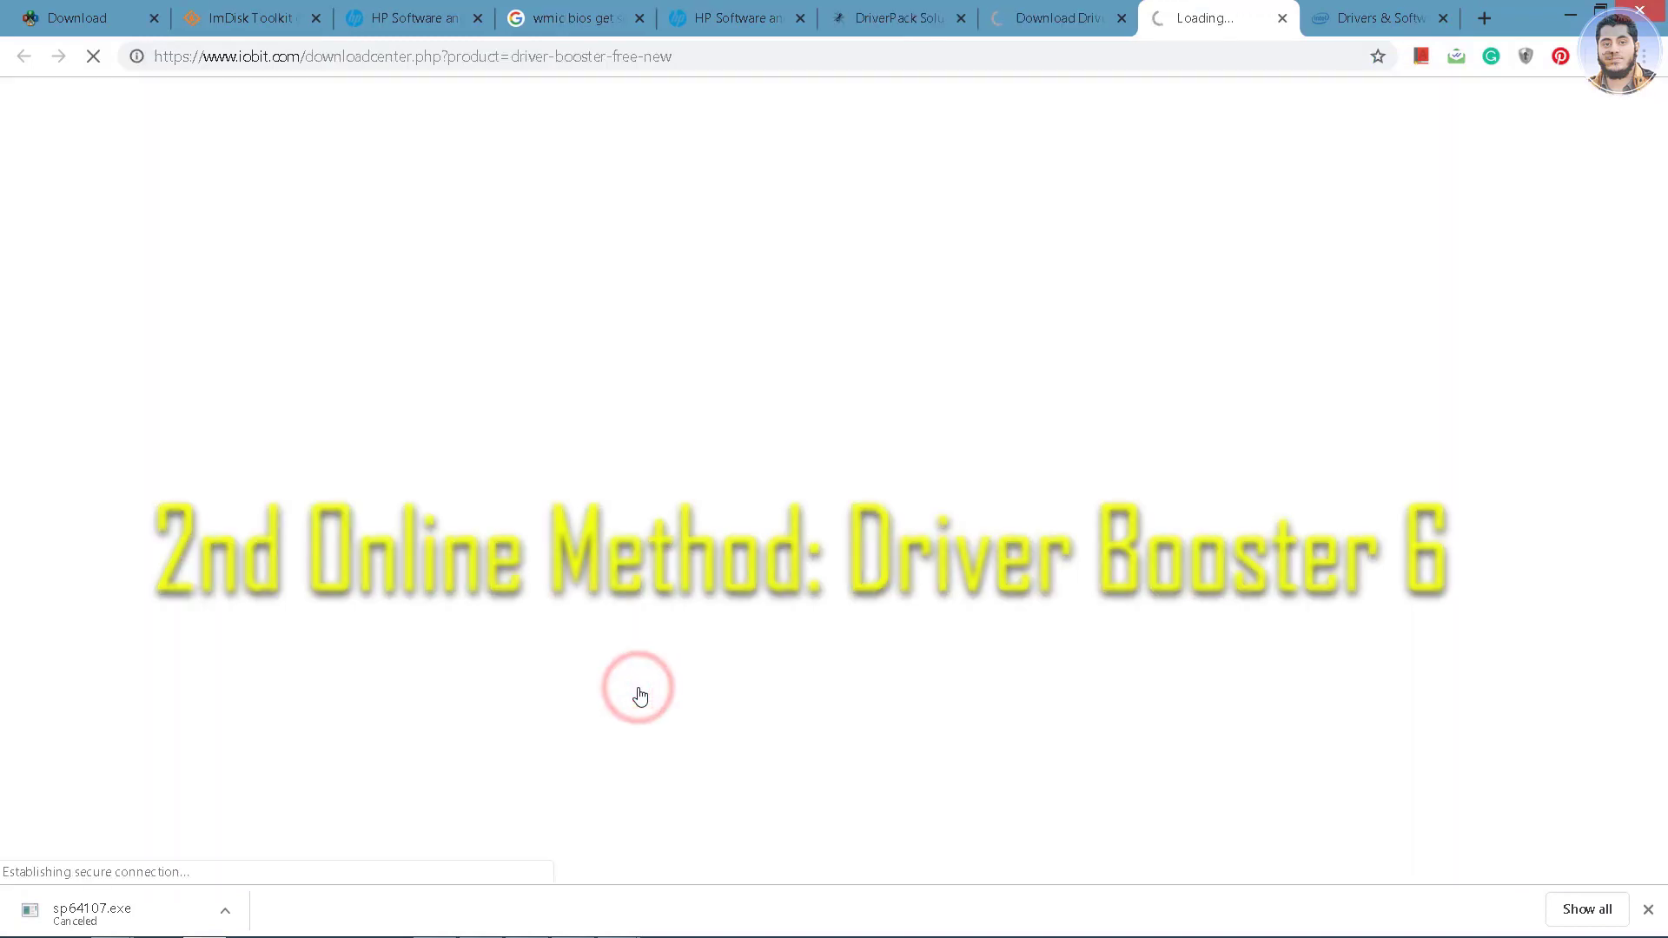
{"action": "scroll", "coordinate": [571, 455], "scroll_direction": "down", "scroll_amount": 3}
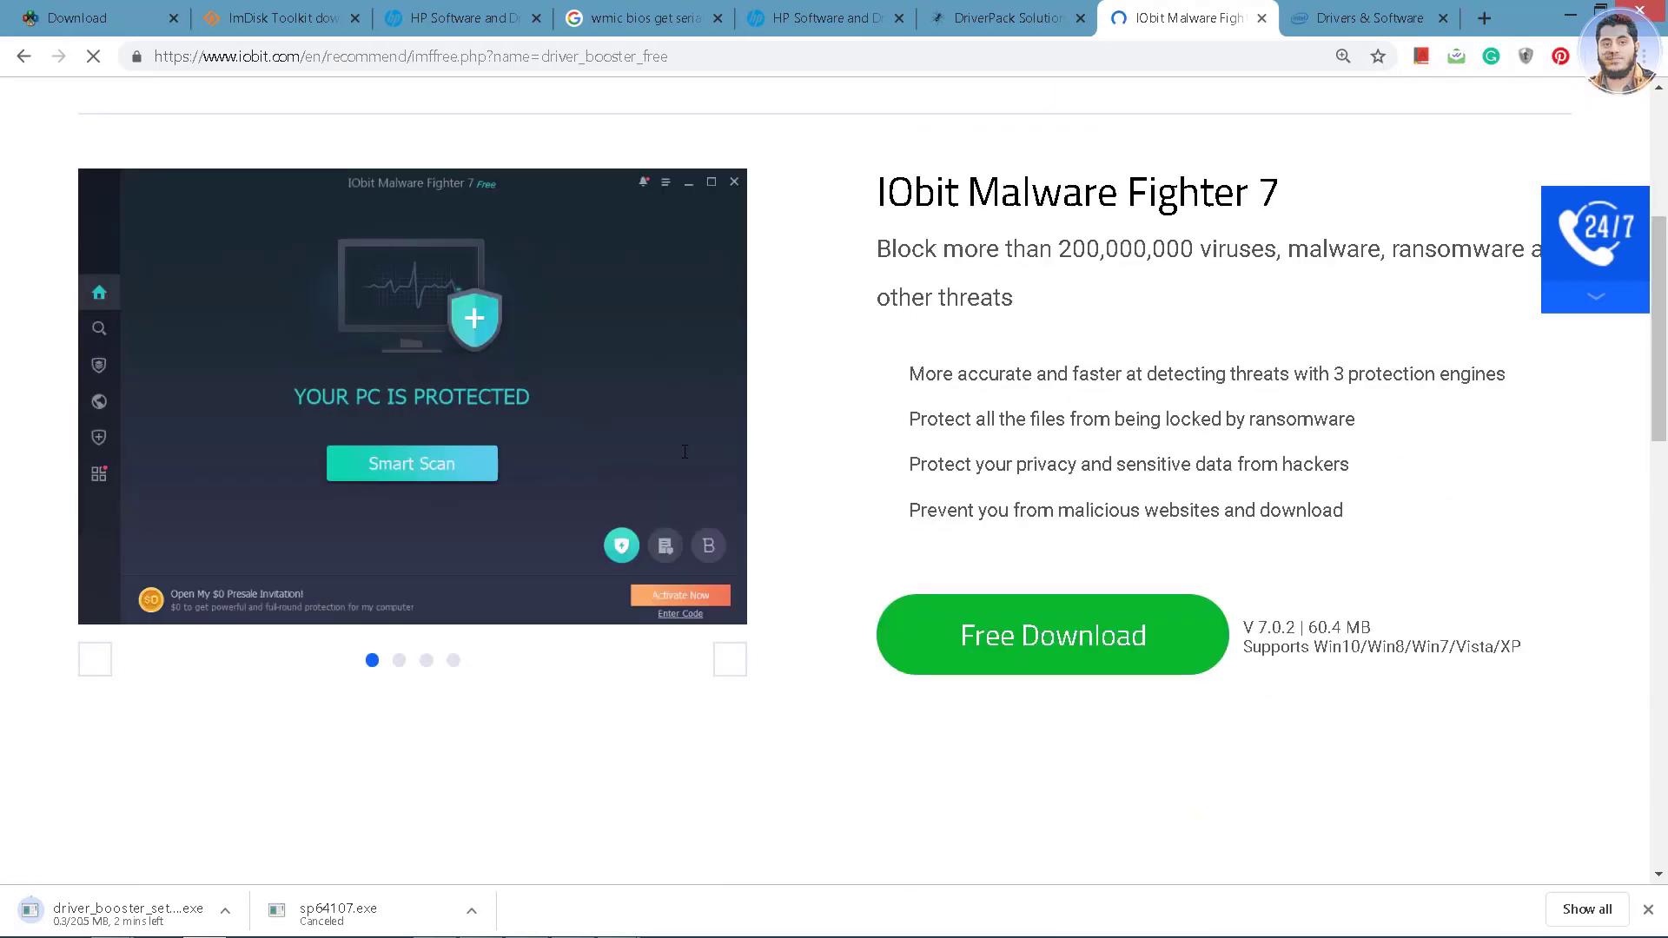
{"action": "left_click", "coordinate": [1115, 643]}
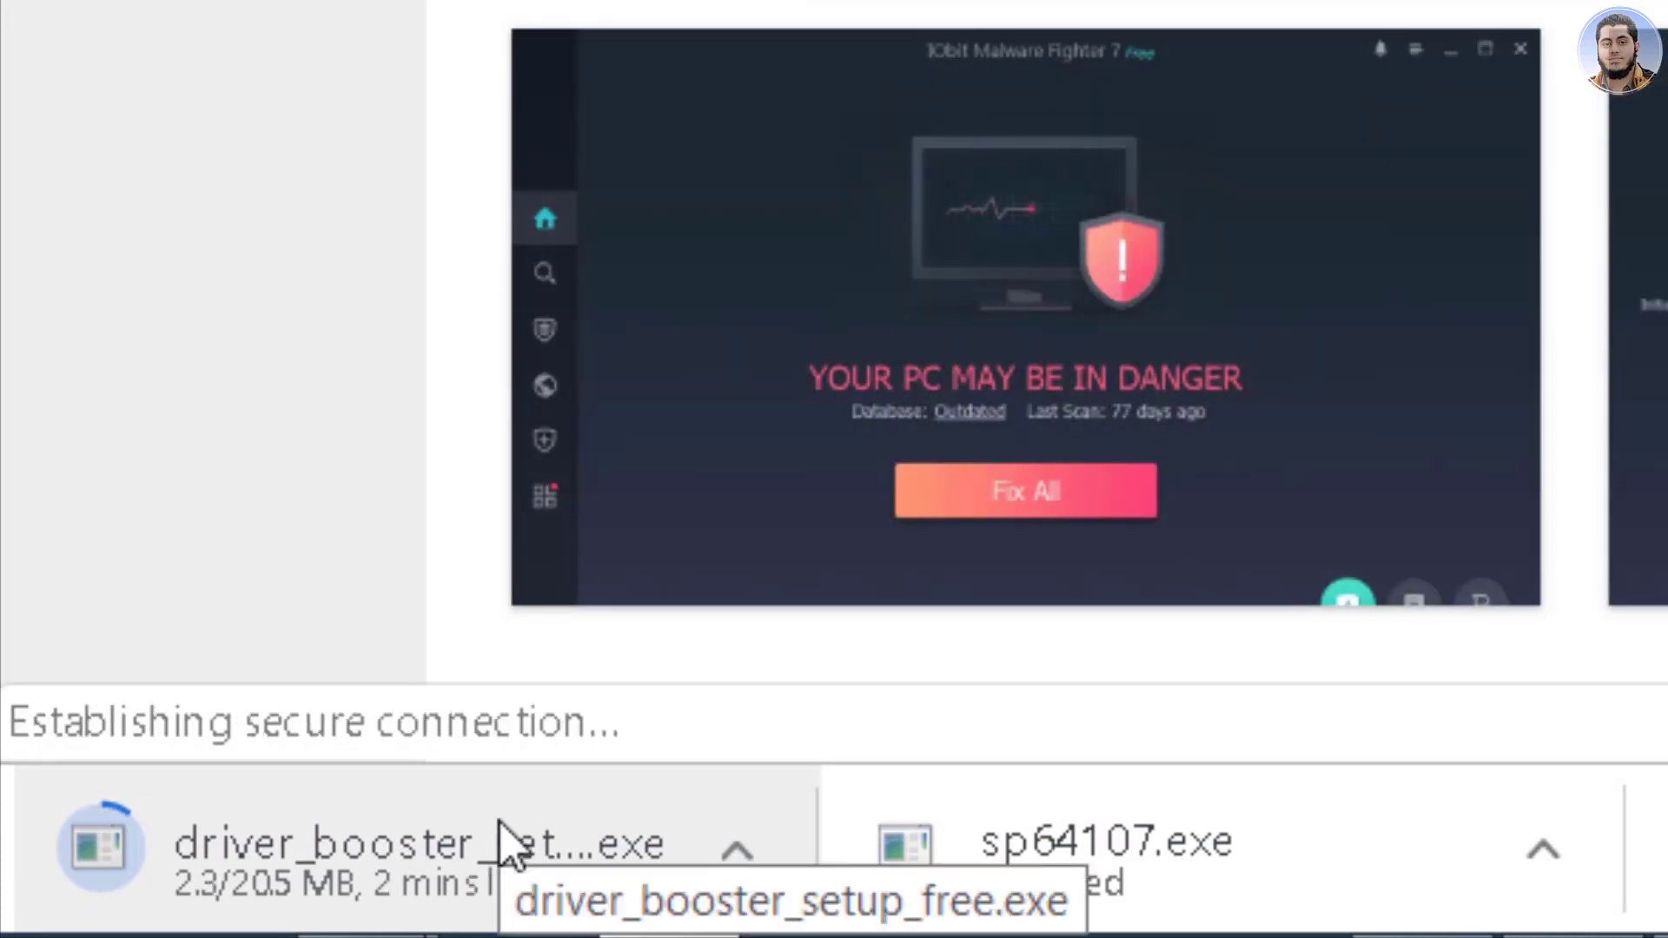
- Switch to the .drivers_for_anymachine folder in File Explorer and run driverbooster-aomei-setup.exe, declining the Dashlane offer
{"action": "key", "text": "alt+Tab"}
{"action": "key", "text": "alt+Tab"}
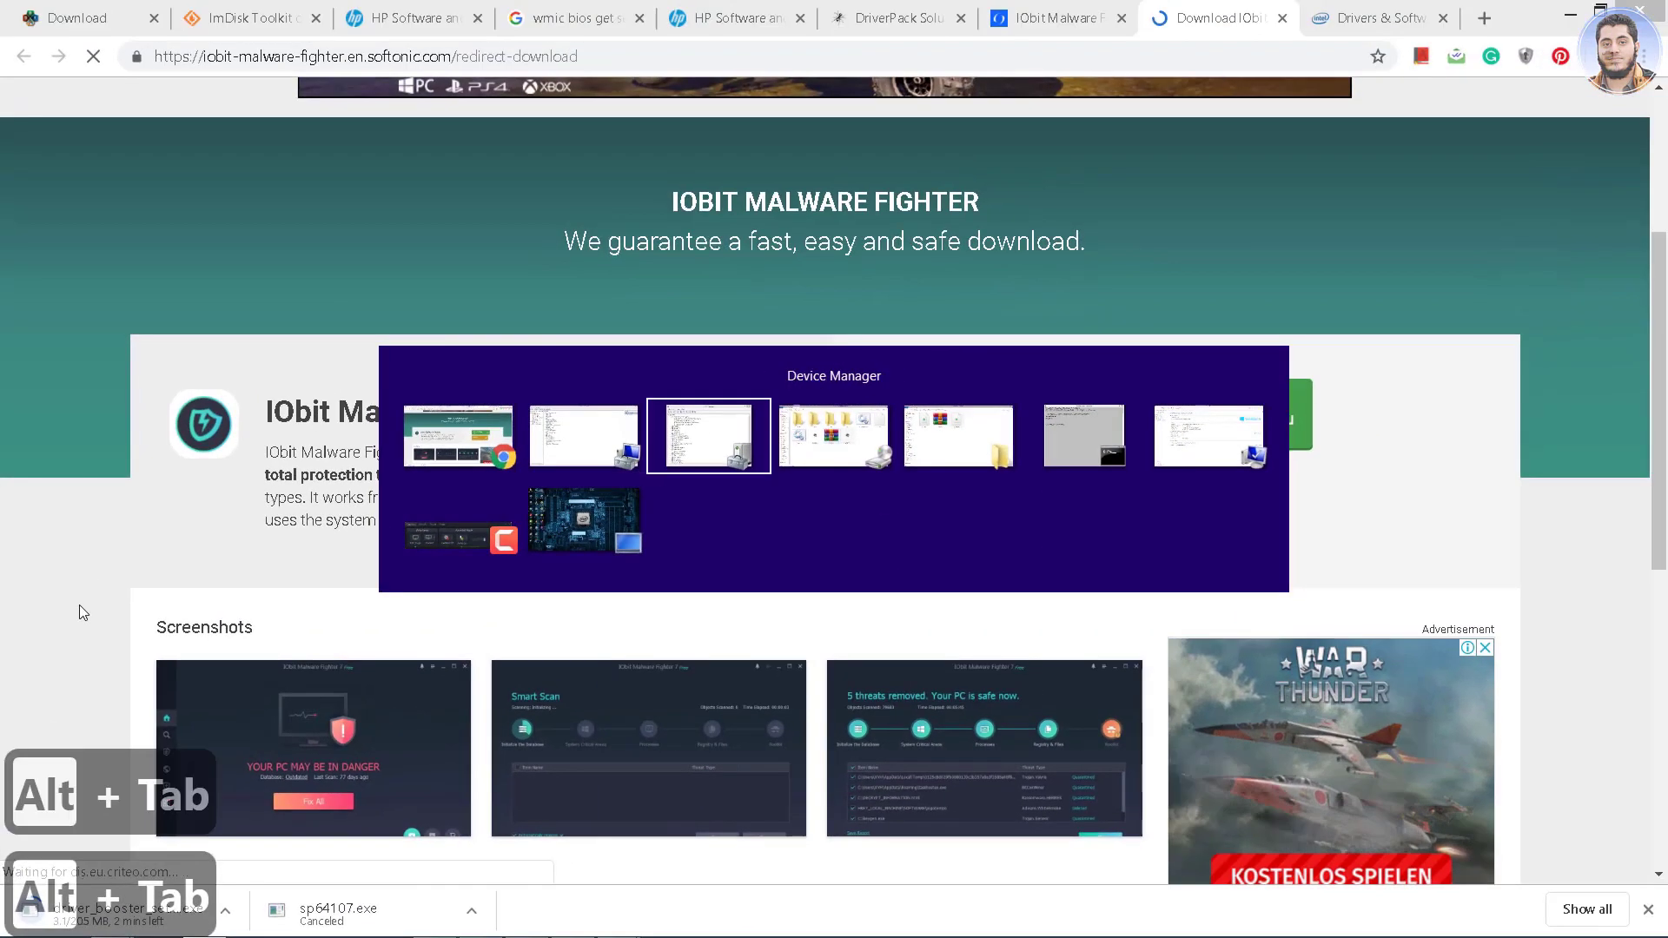
{"action": "key", "text": "alt+Tab"}
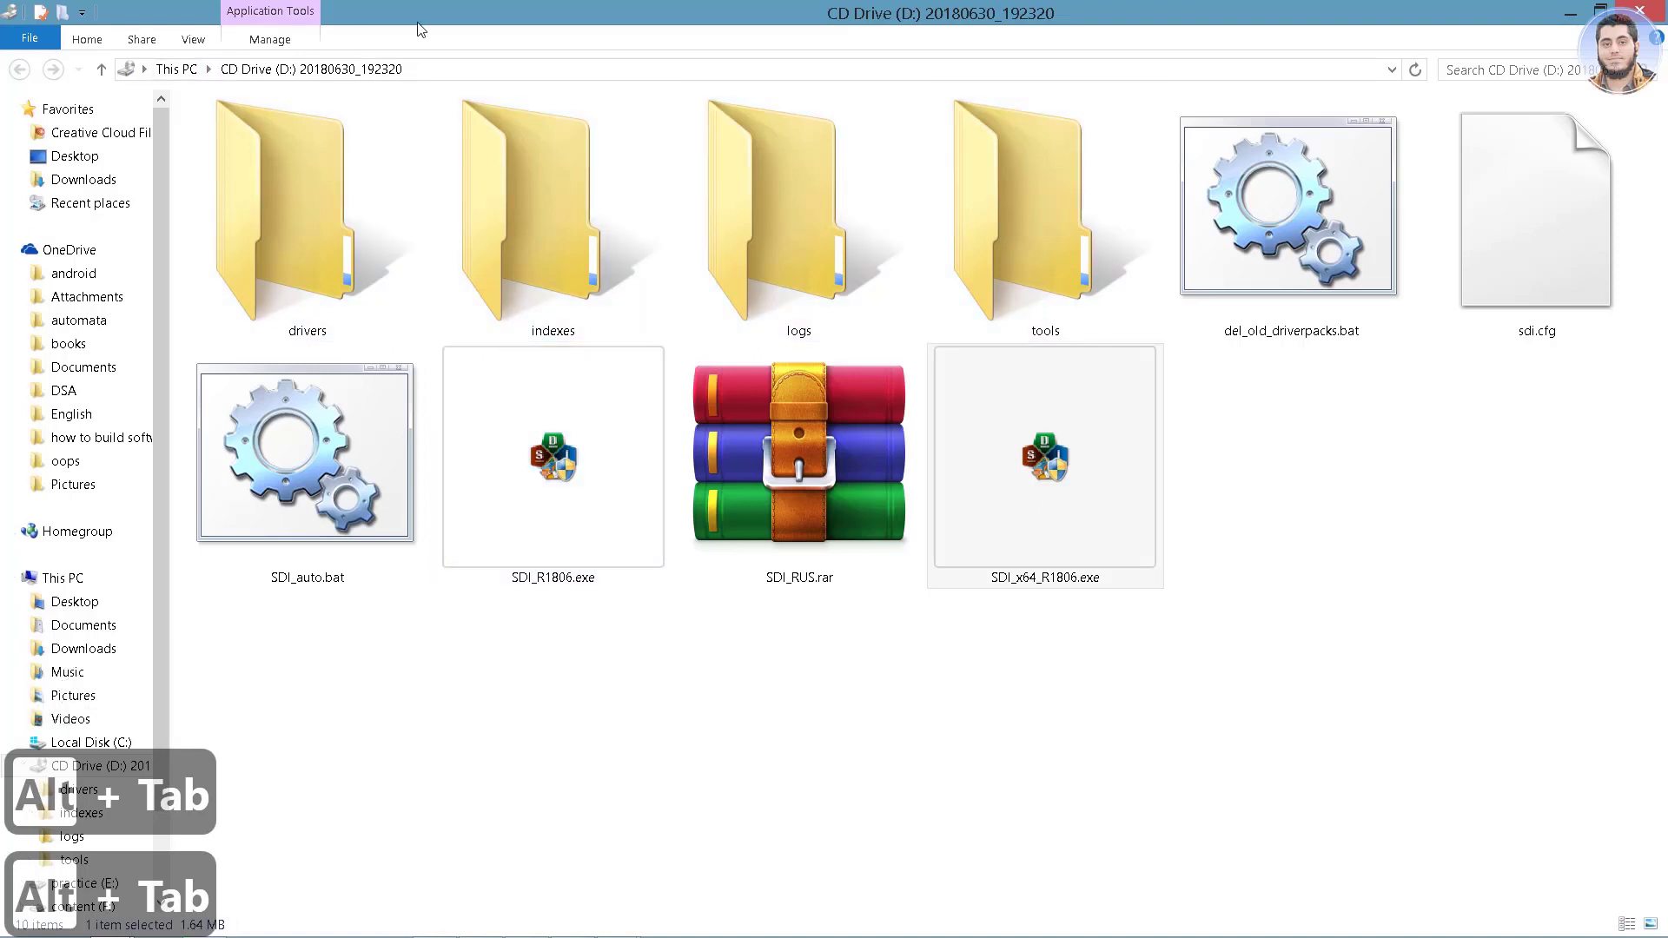
{"action": "key", "text": "alt+Tab"}
{"action": "key", "text": "alt+Tab"}
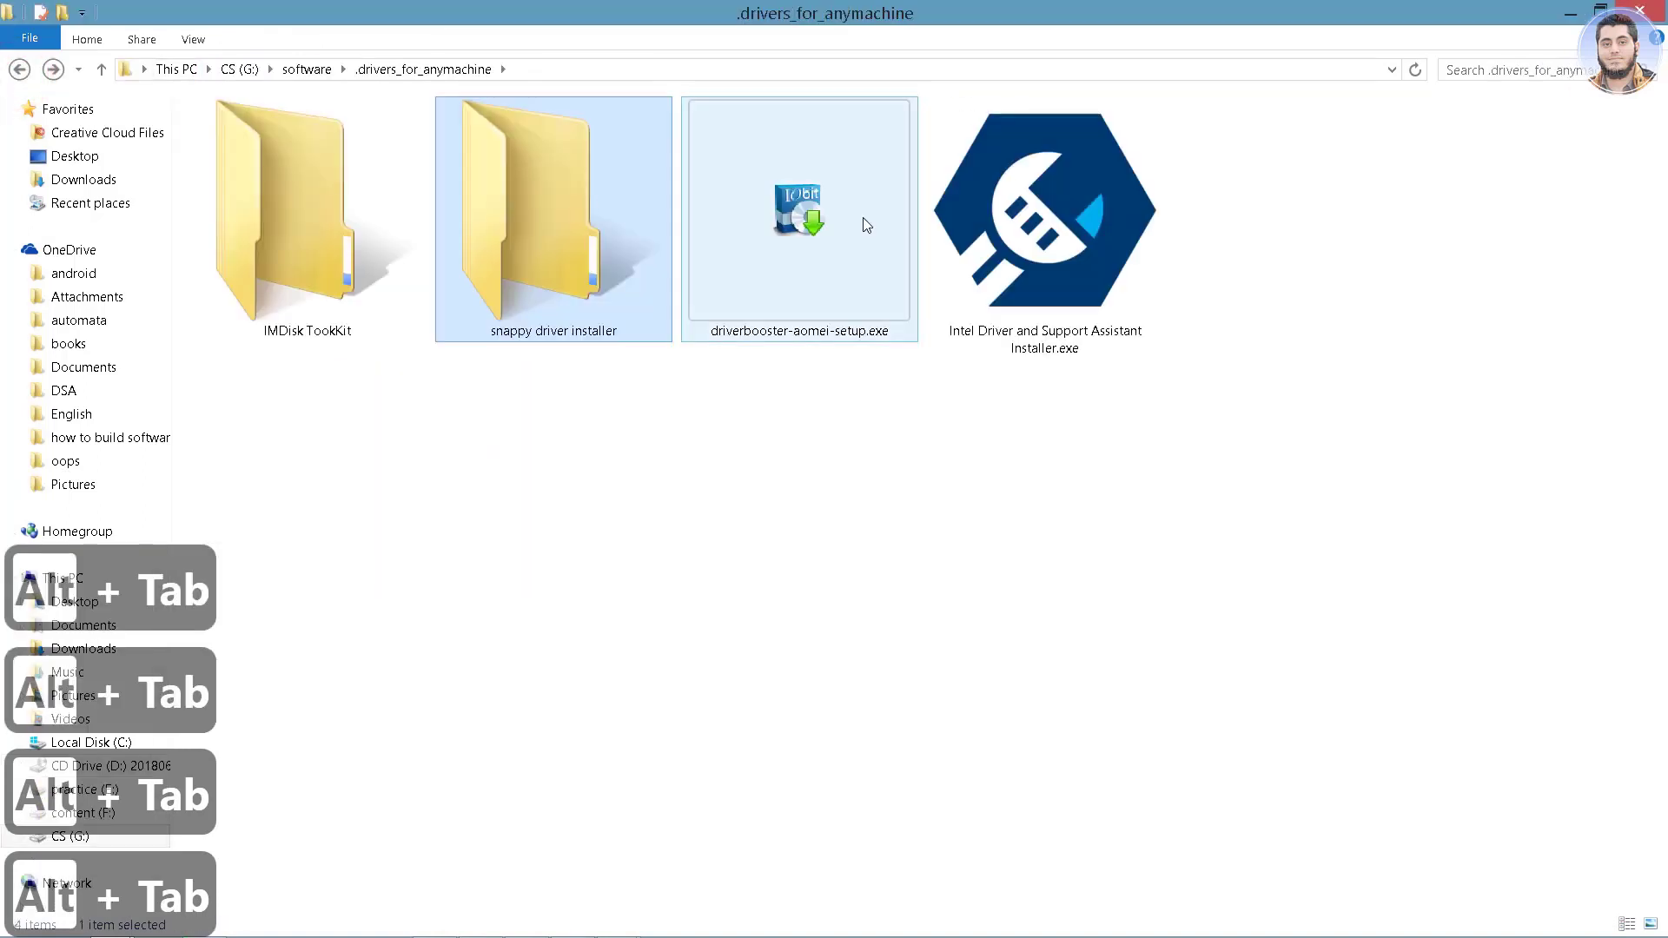
{"action": "left_click", "coordinate": [865, 221]}
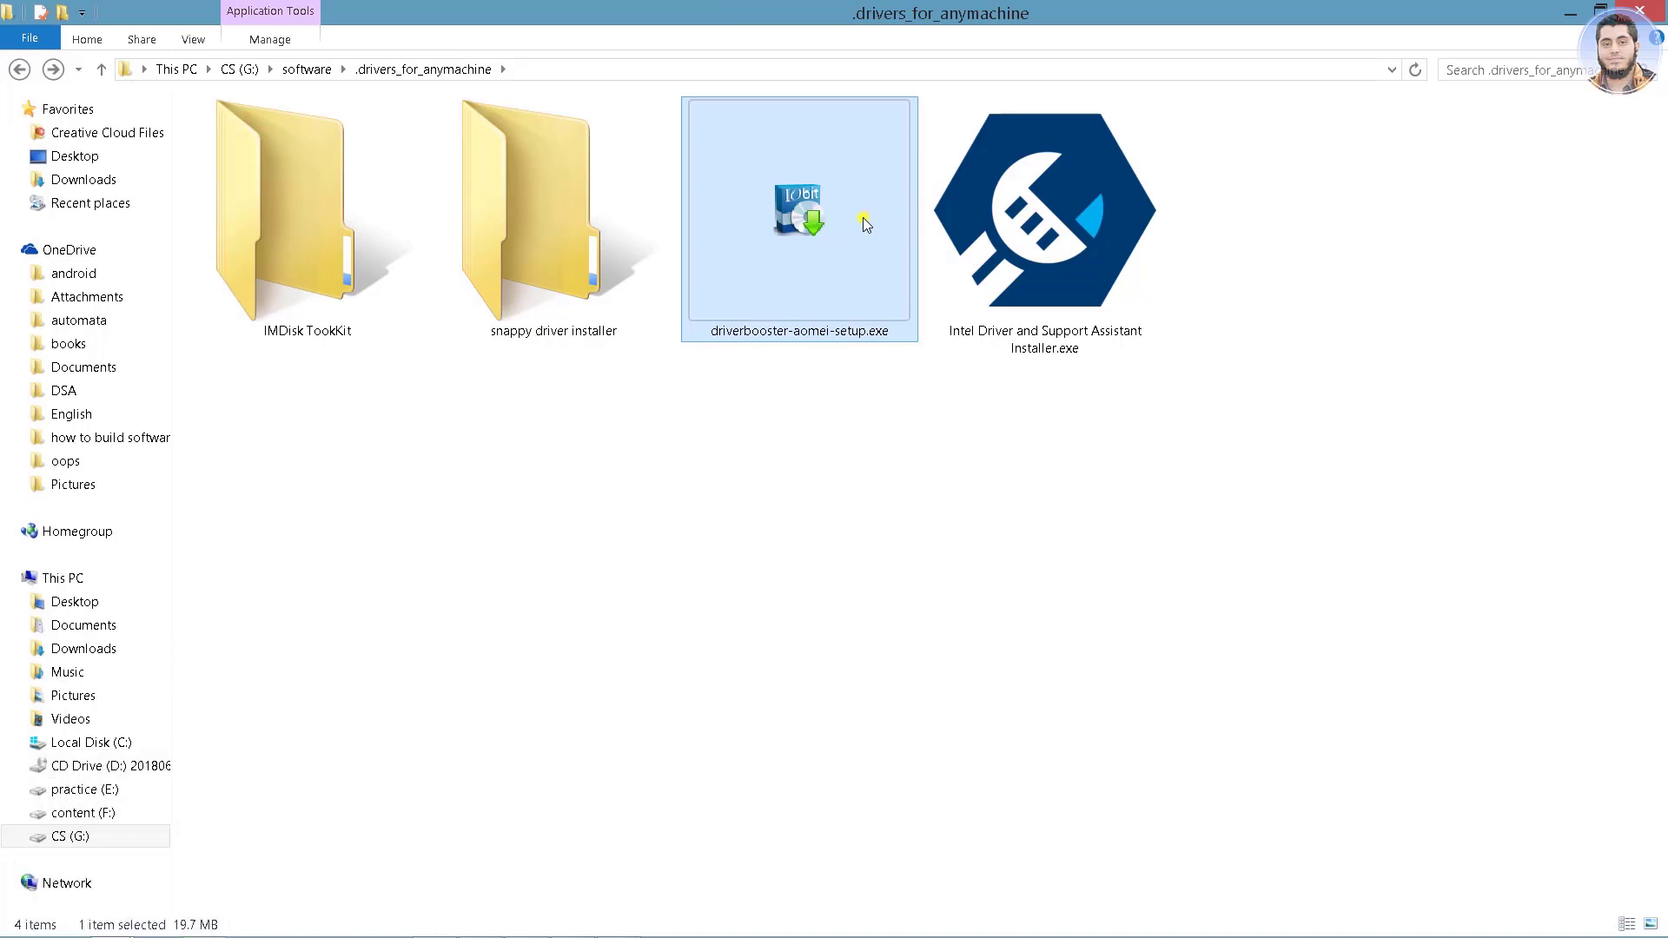
{"action": "right_click", "coordinate": [864, 224]}
{"action": "left_click", "coordinate": [923, 257]}
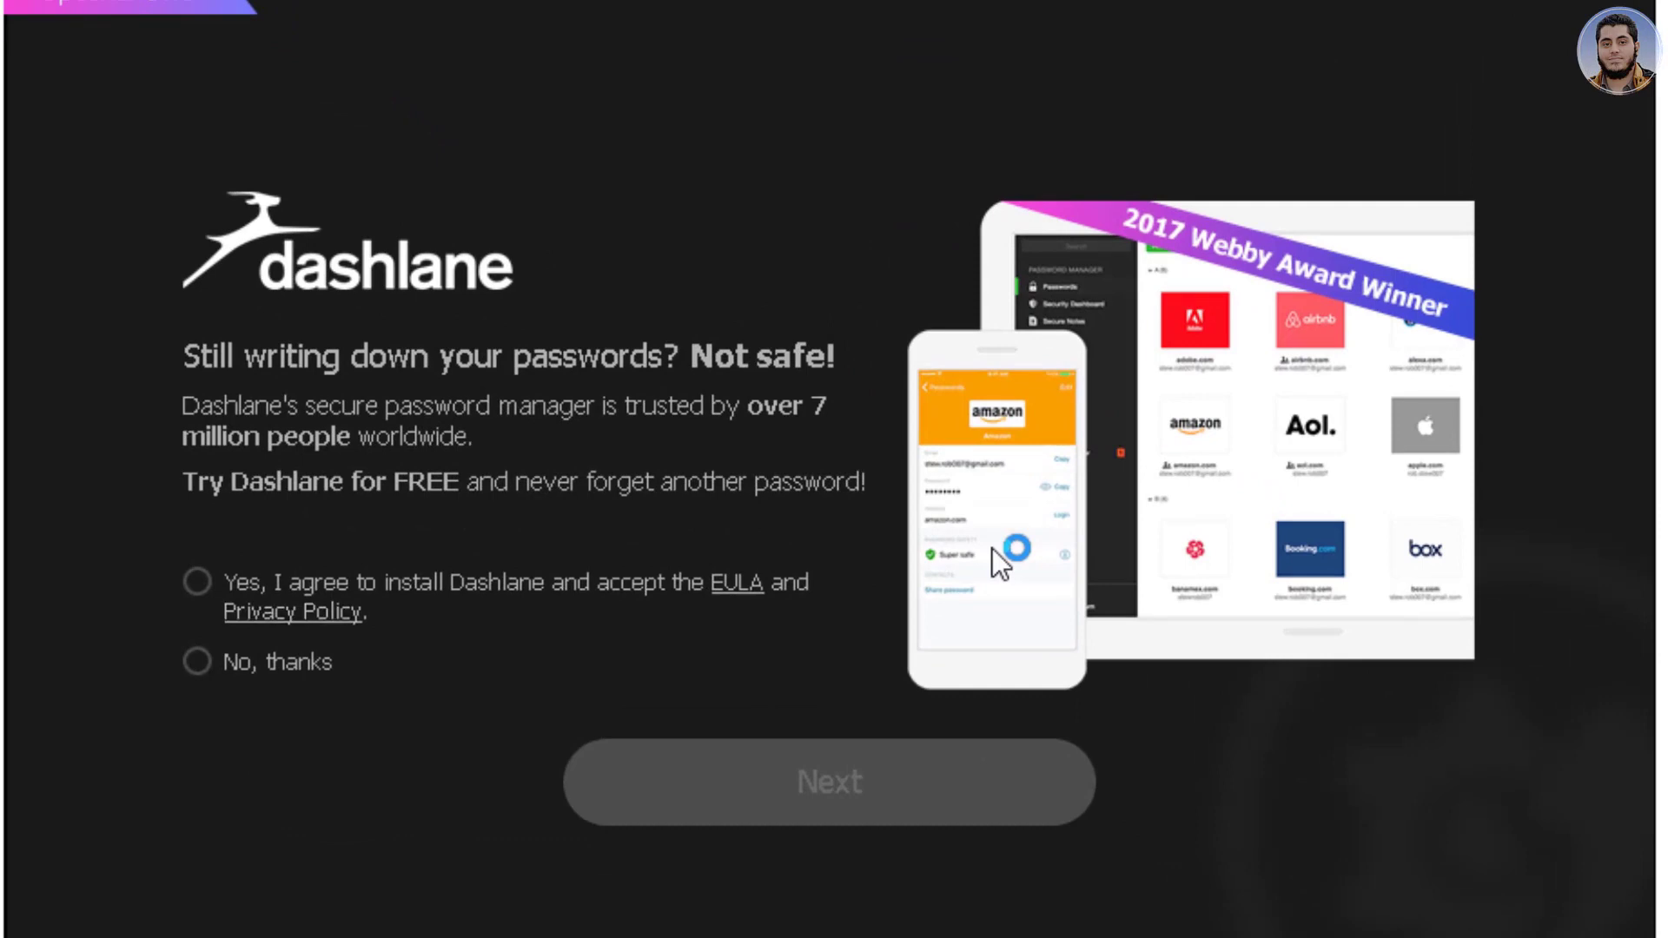
{"action": "key", "text": "Down"}
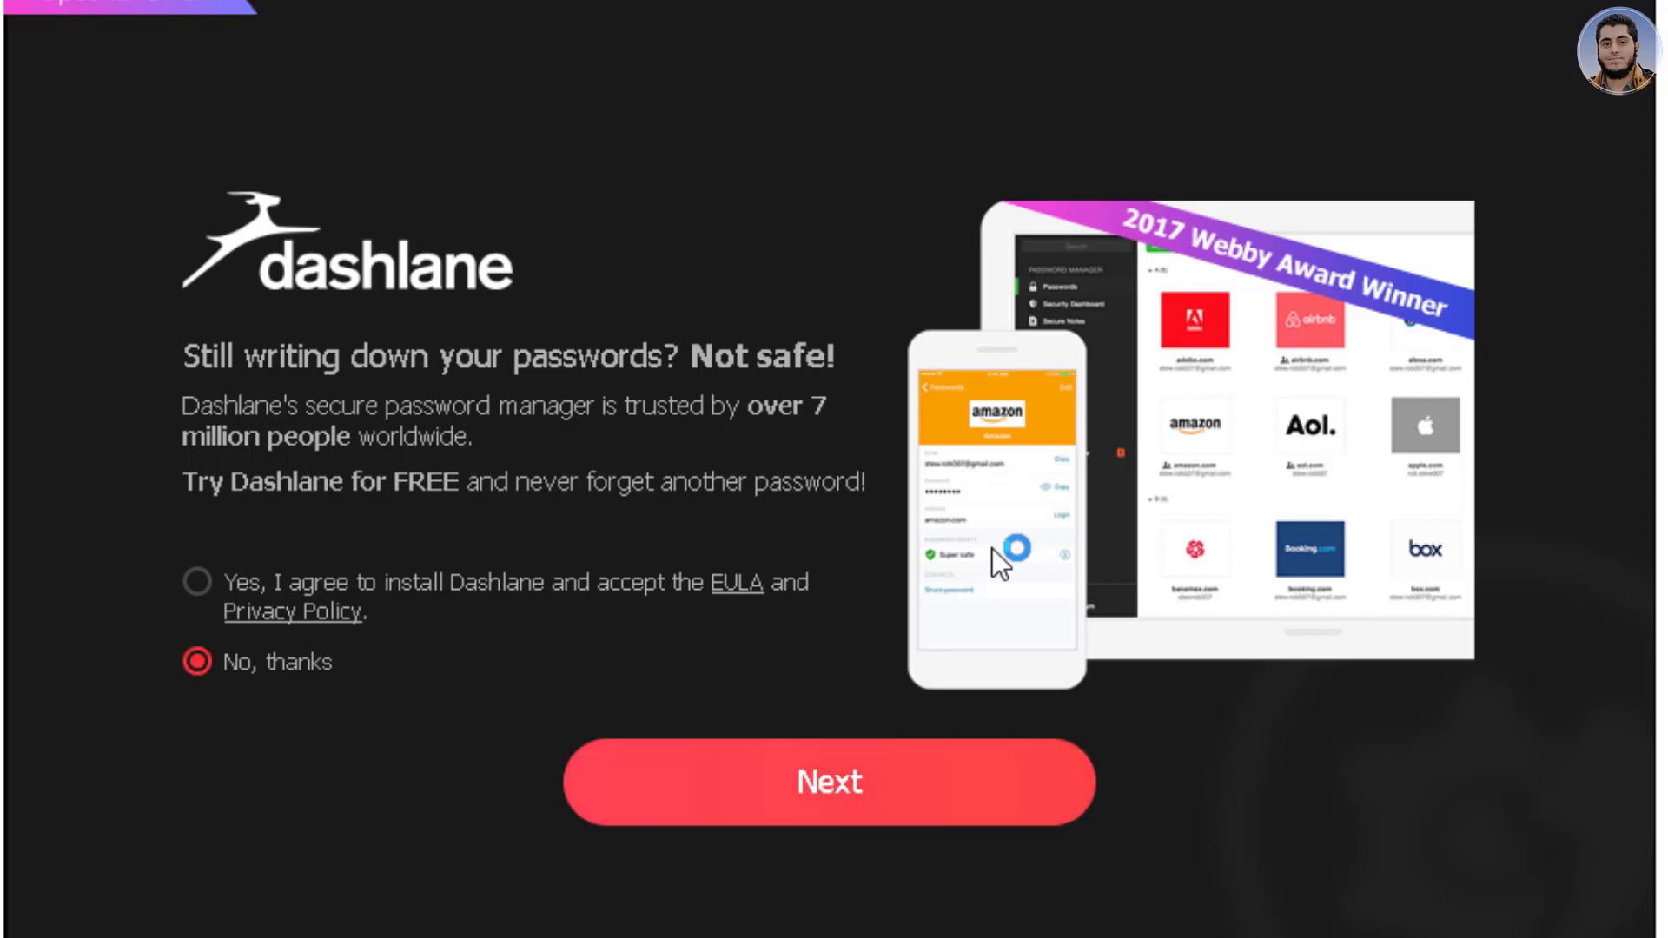
{"action": "key", "text": "Return"}
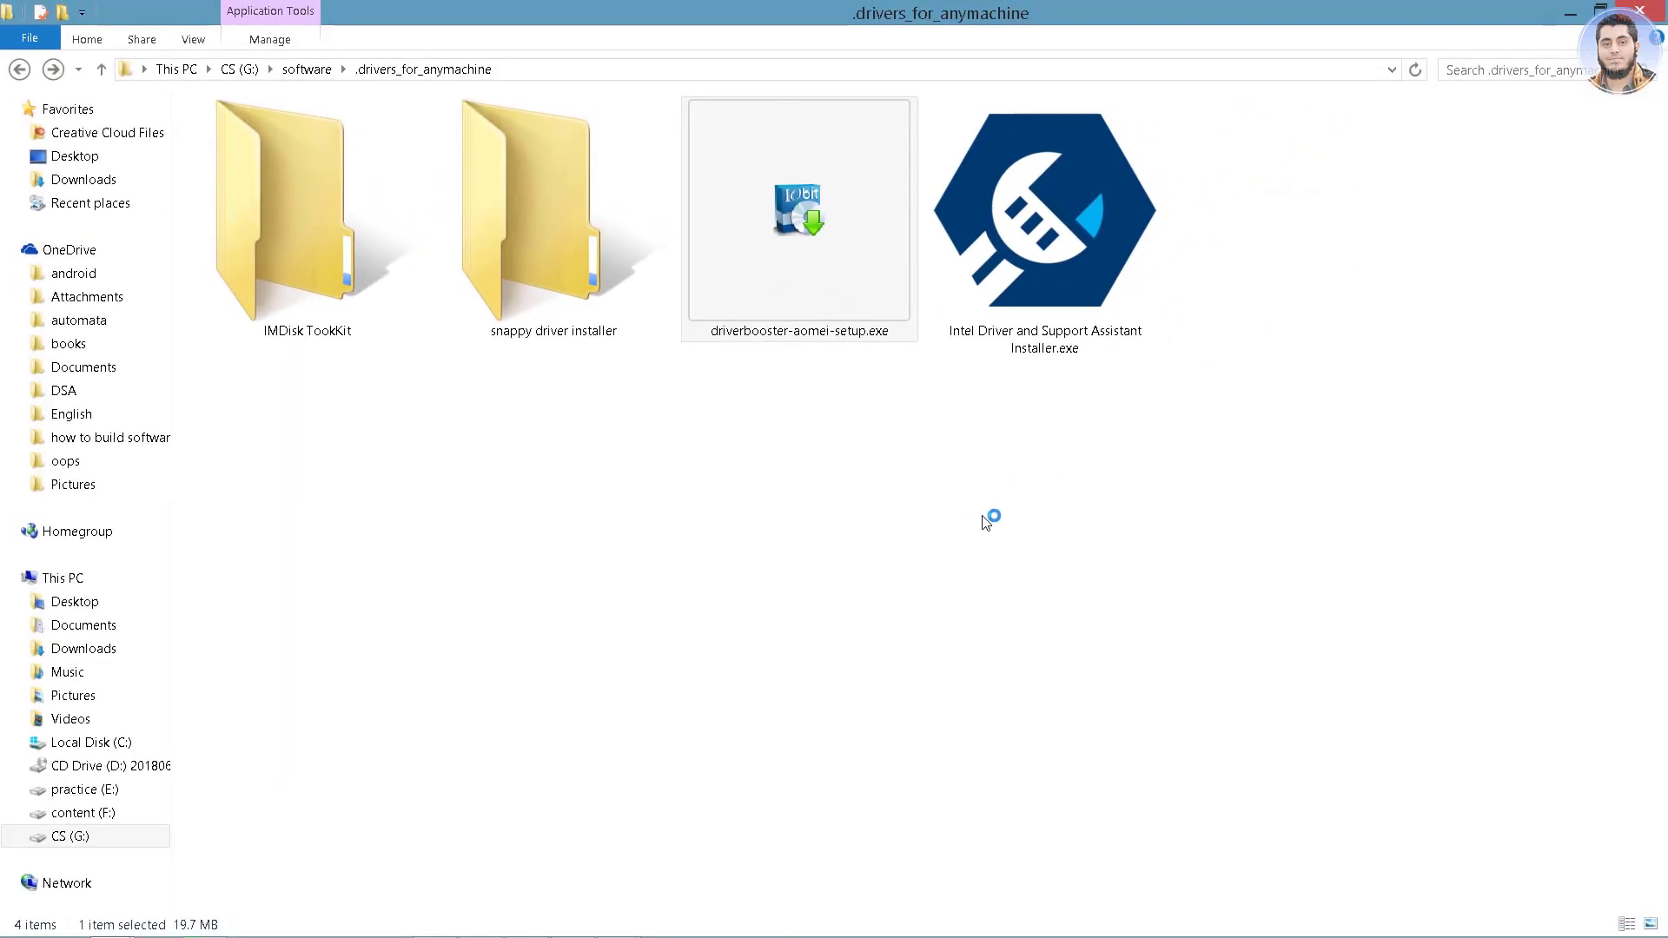
- Search Windows for "booster 6" and launch Driver Booster 6
{"action": "key", "text": "alt+Tab"}
{"action": "key", "text": "alt+Tab"}
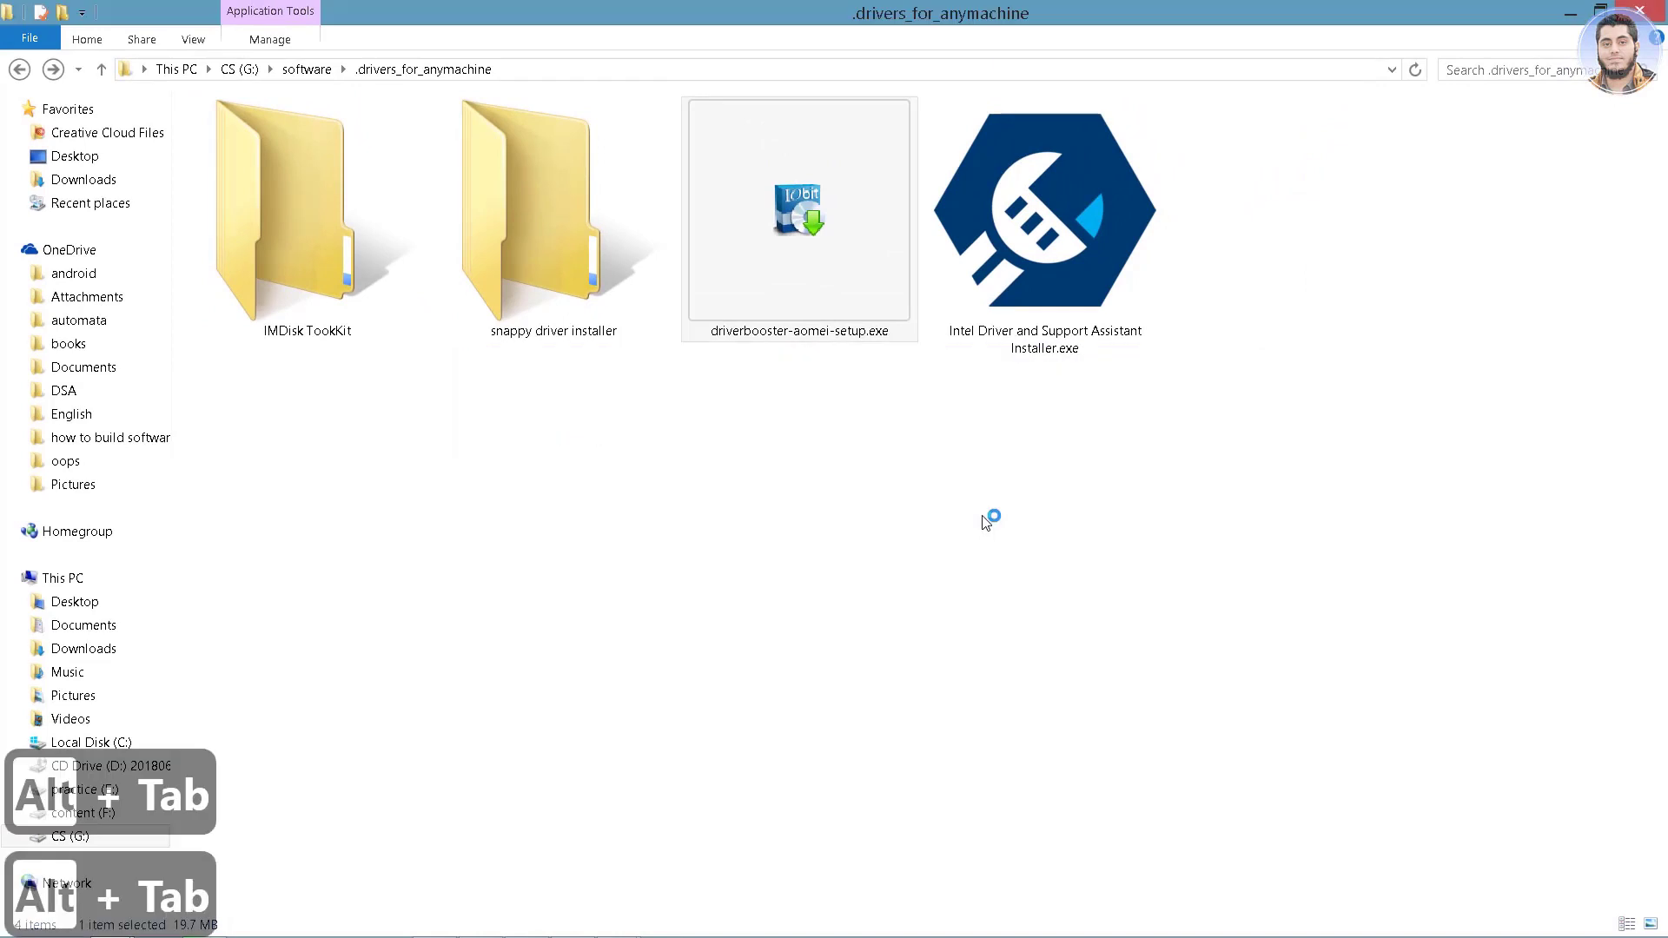
{"action": "key", "text": "super+s"}
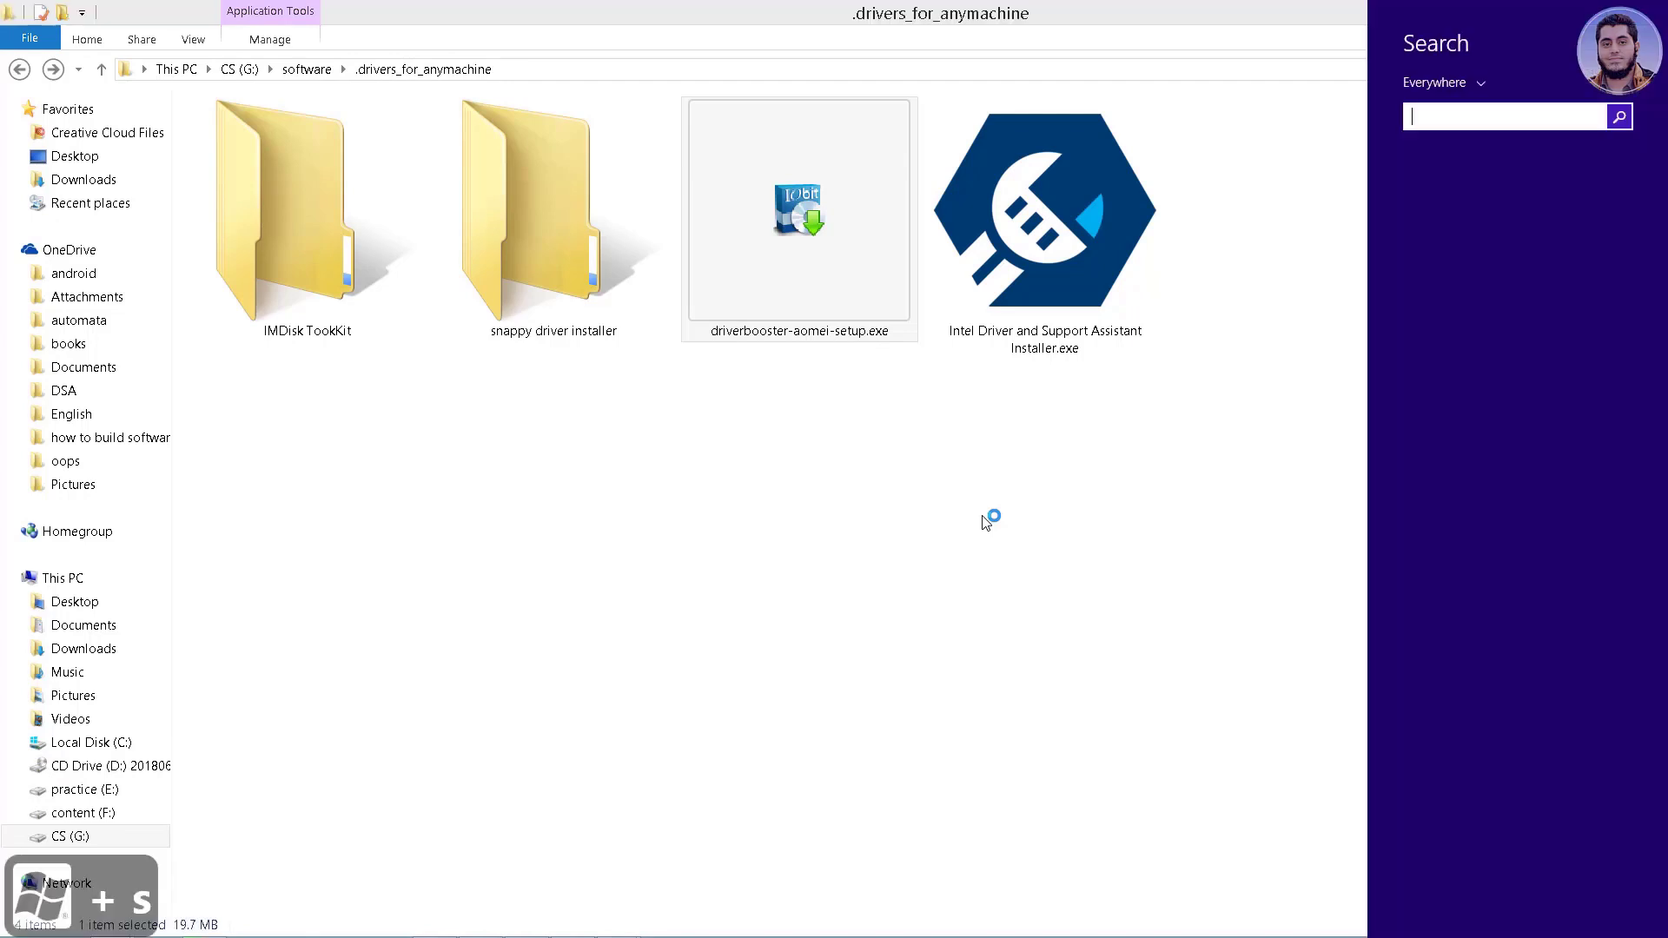
{"action": "type", "text": "booster 6"}
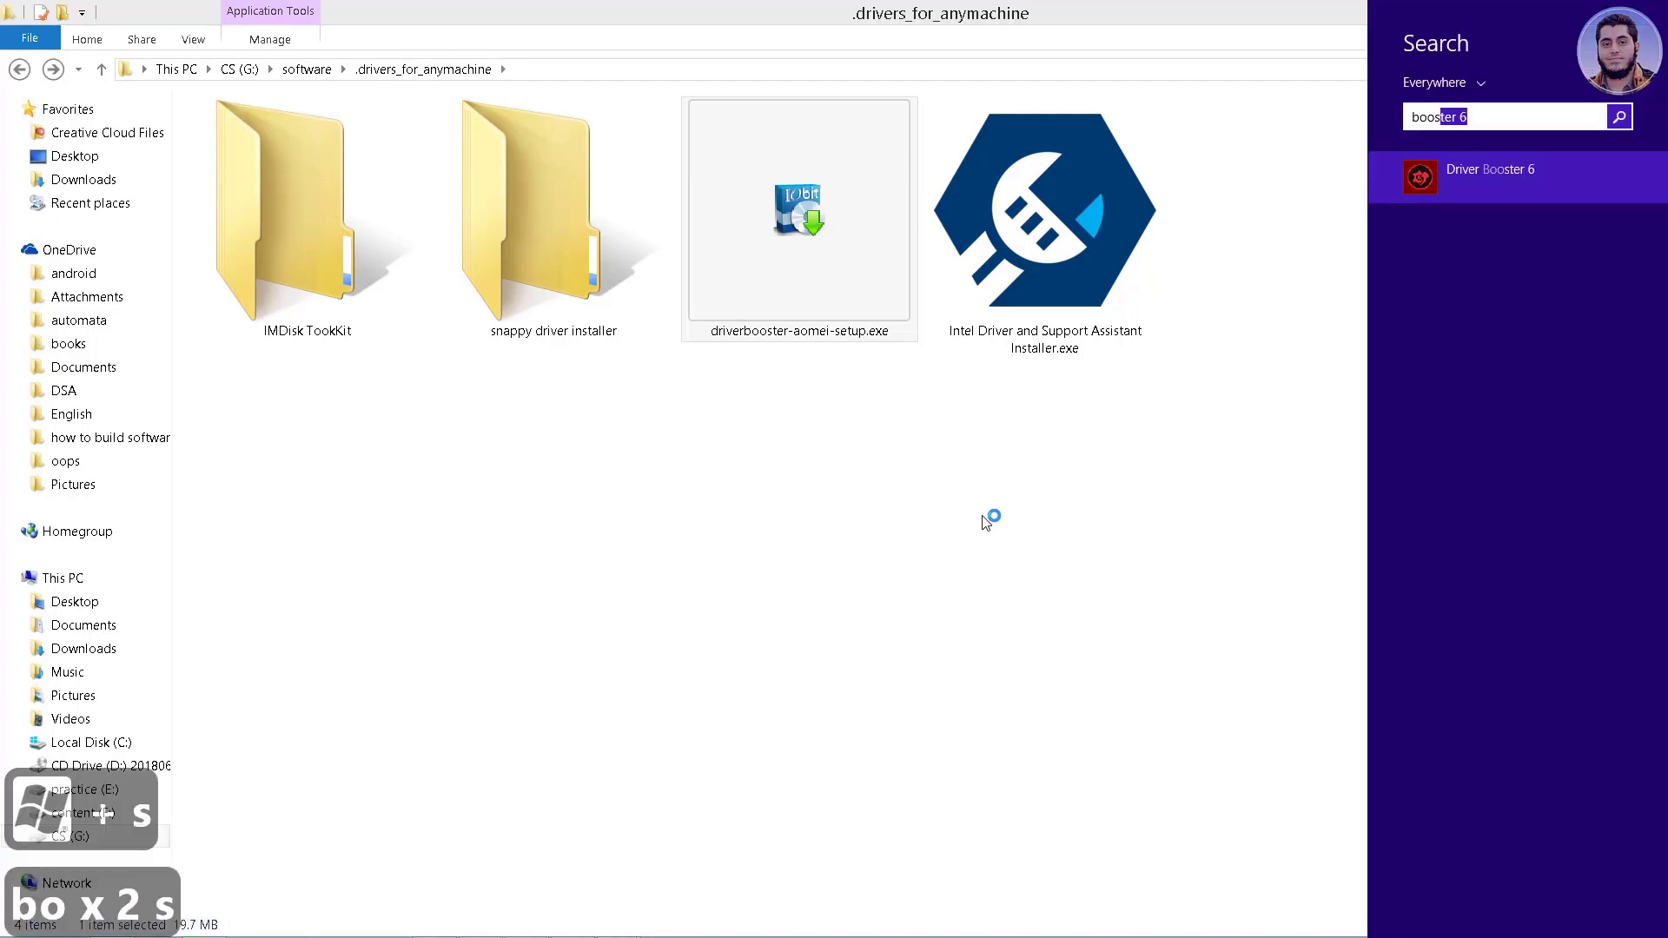
{"action": "key", "text": "Return"}
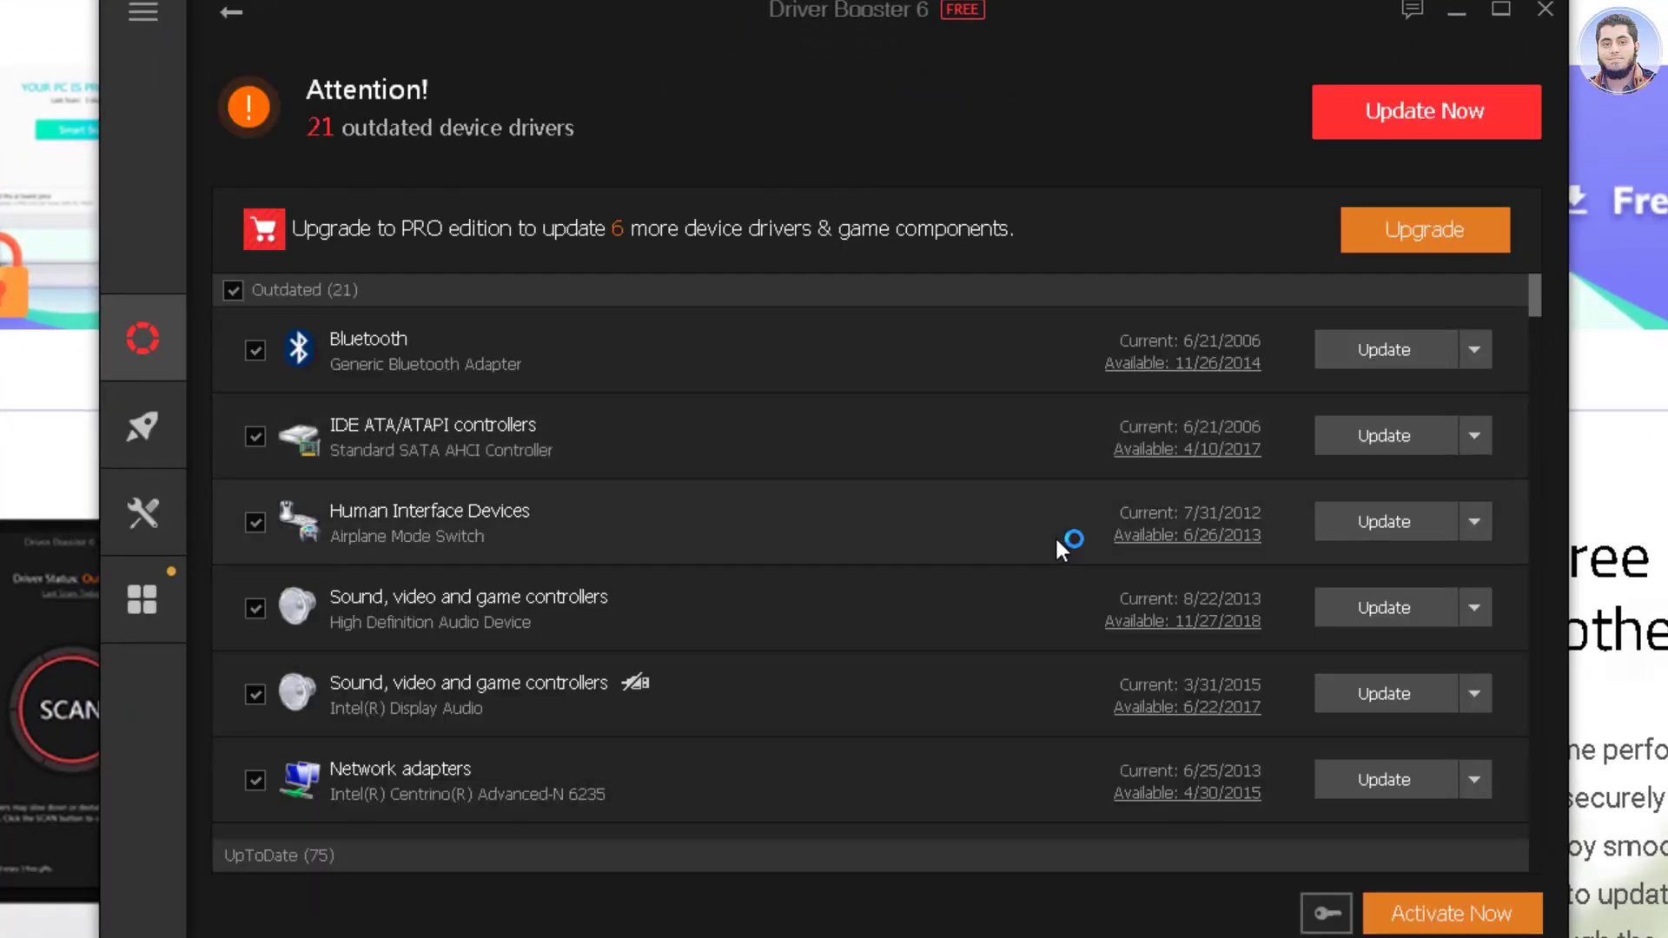
- Examine the lists of outdated and up-to-date device drivers in Driver Booster 6
{"action": "scroll", "coordinate": [1054, 535], "scroll_direction": "down", "scroll_amount": 5}
{"action": "scroll", "coordinate": [1055, 535], "scroll_direction": "down", "scroll_amount": 20}
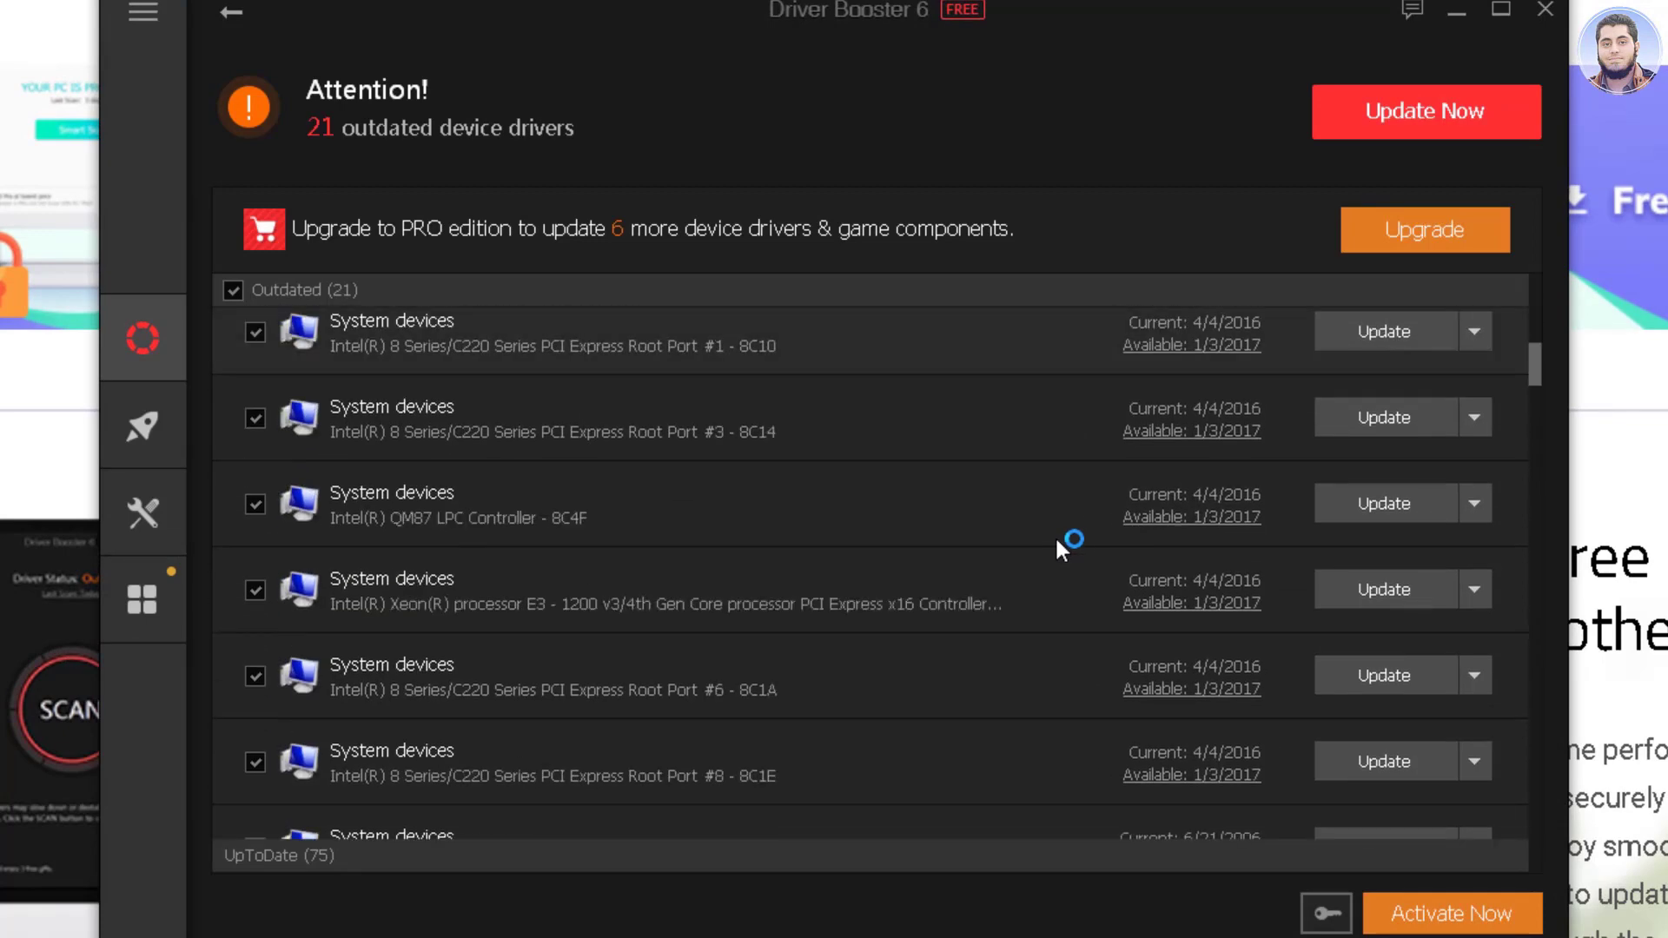
{"action": "scroll", "coordinate": [1055, 535], "scroll_direction": "down", "scroll_amount": 5}
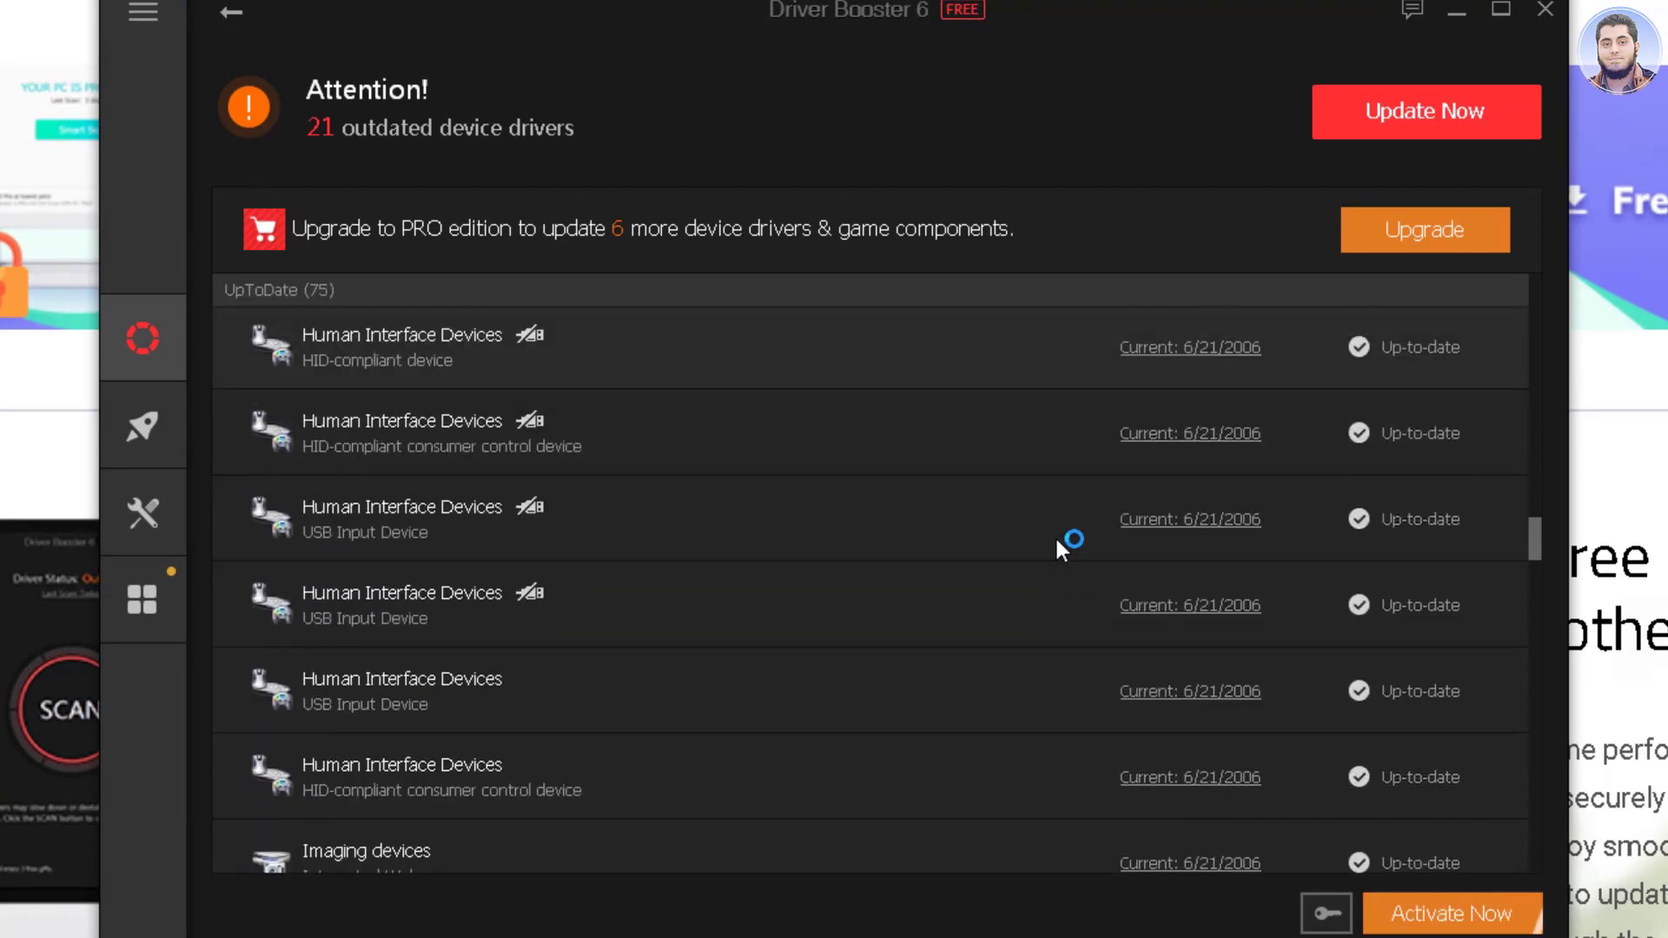
{"action": "scroll", "coordinate": [1054, 535], "scroll_direction": "up", "scroll_amount": 10}
{"action": "scroll", "coordinate": [1056, 541], "scroll_direction": "up", "scroll_amount": 15}
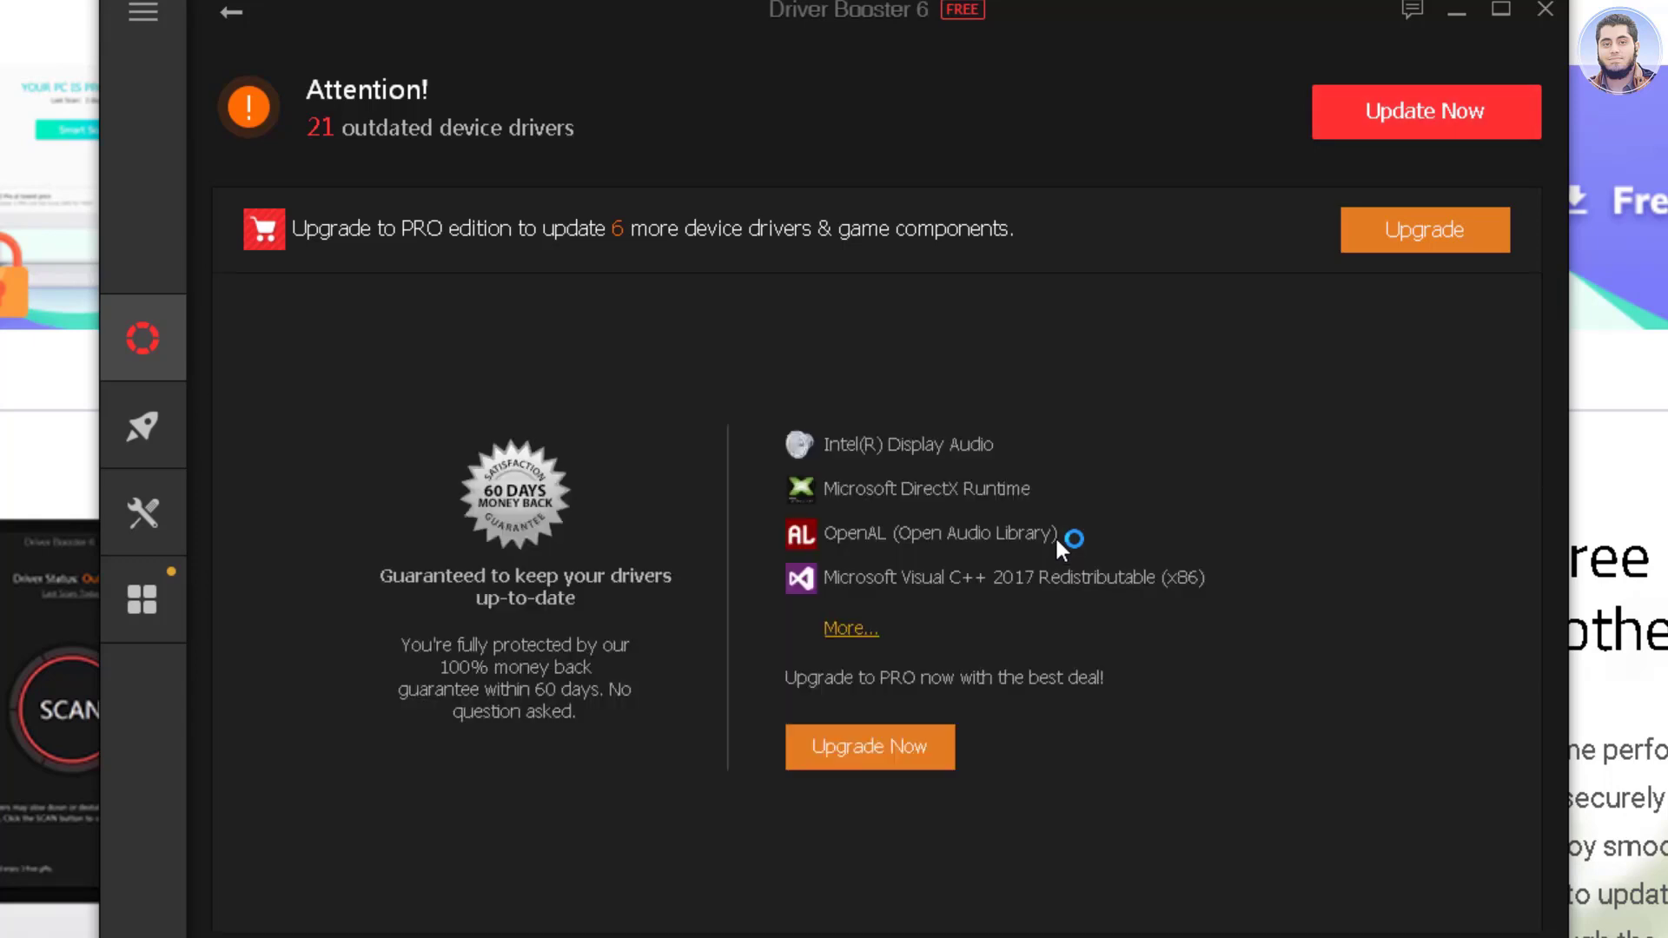
- Switch from Driver Booster to the IObit installation thank-you page in Chrome
{"action": "key", "text": "alt+Tab"}
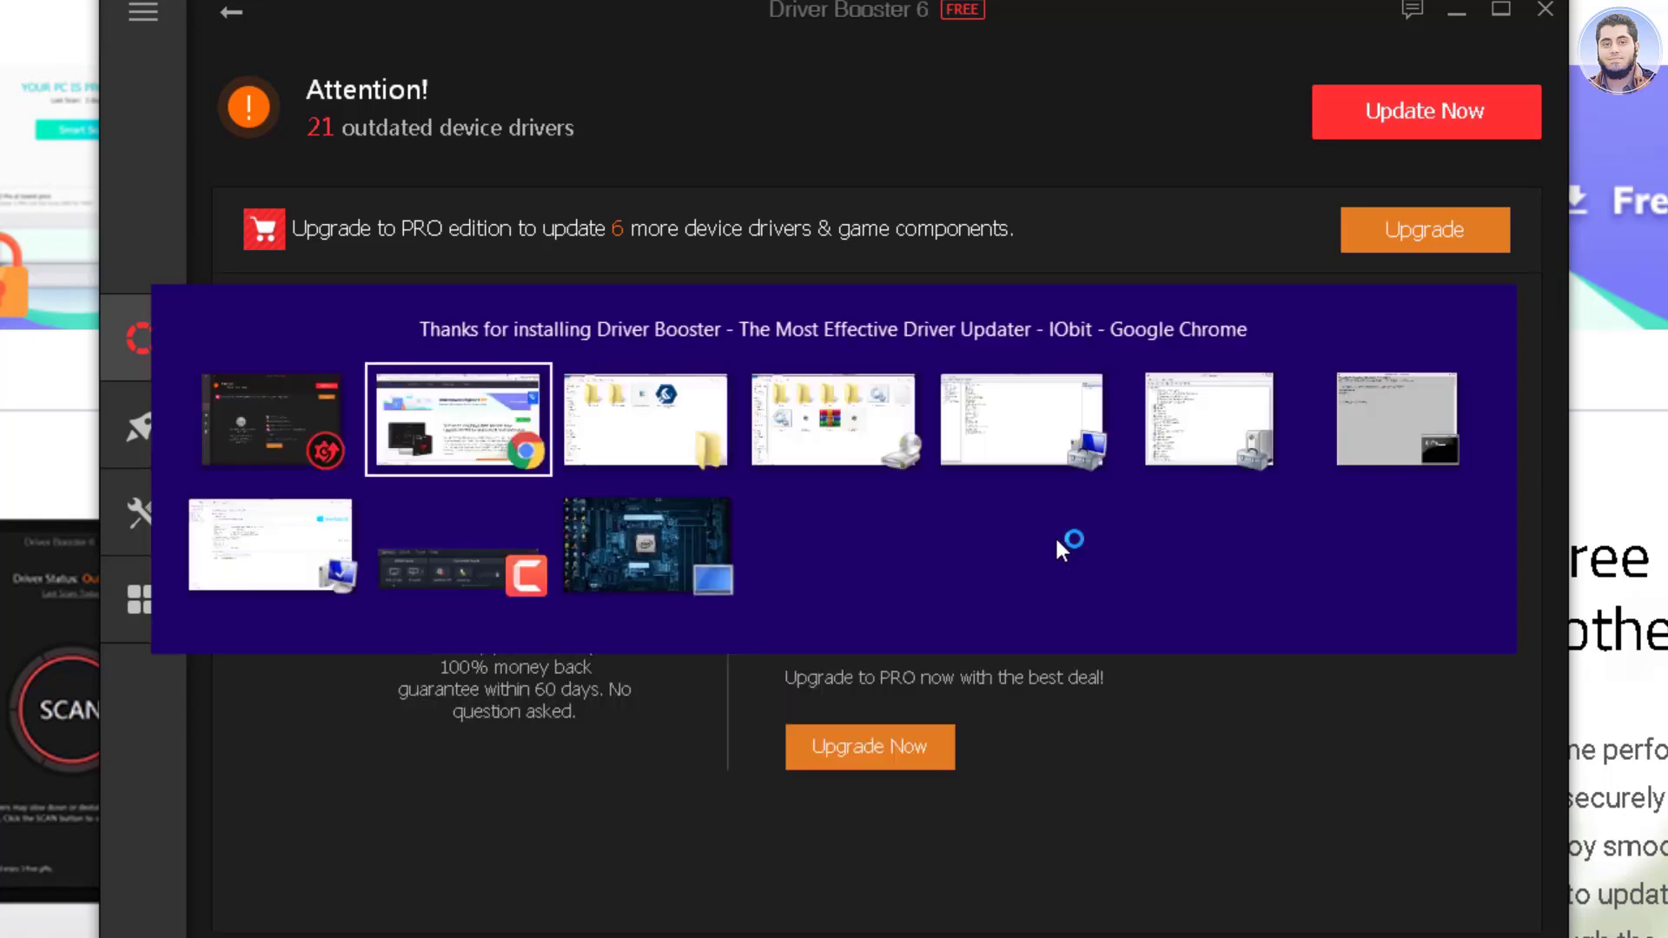
{"action": "key", "text": "alt+shift+Tab"}
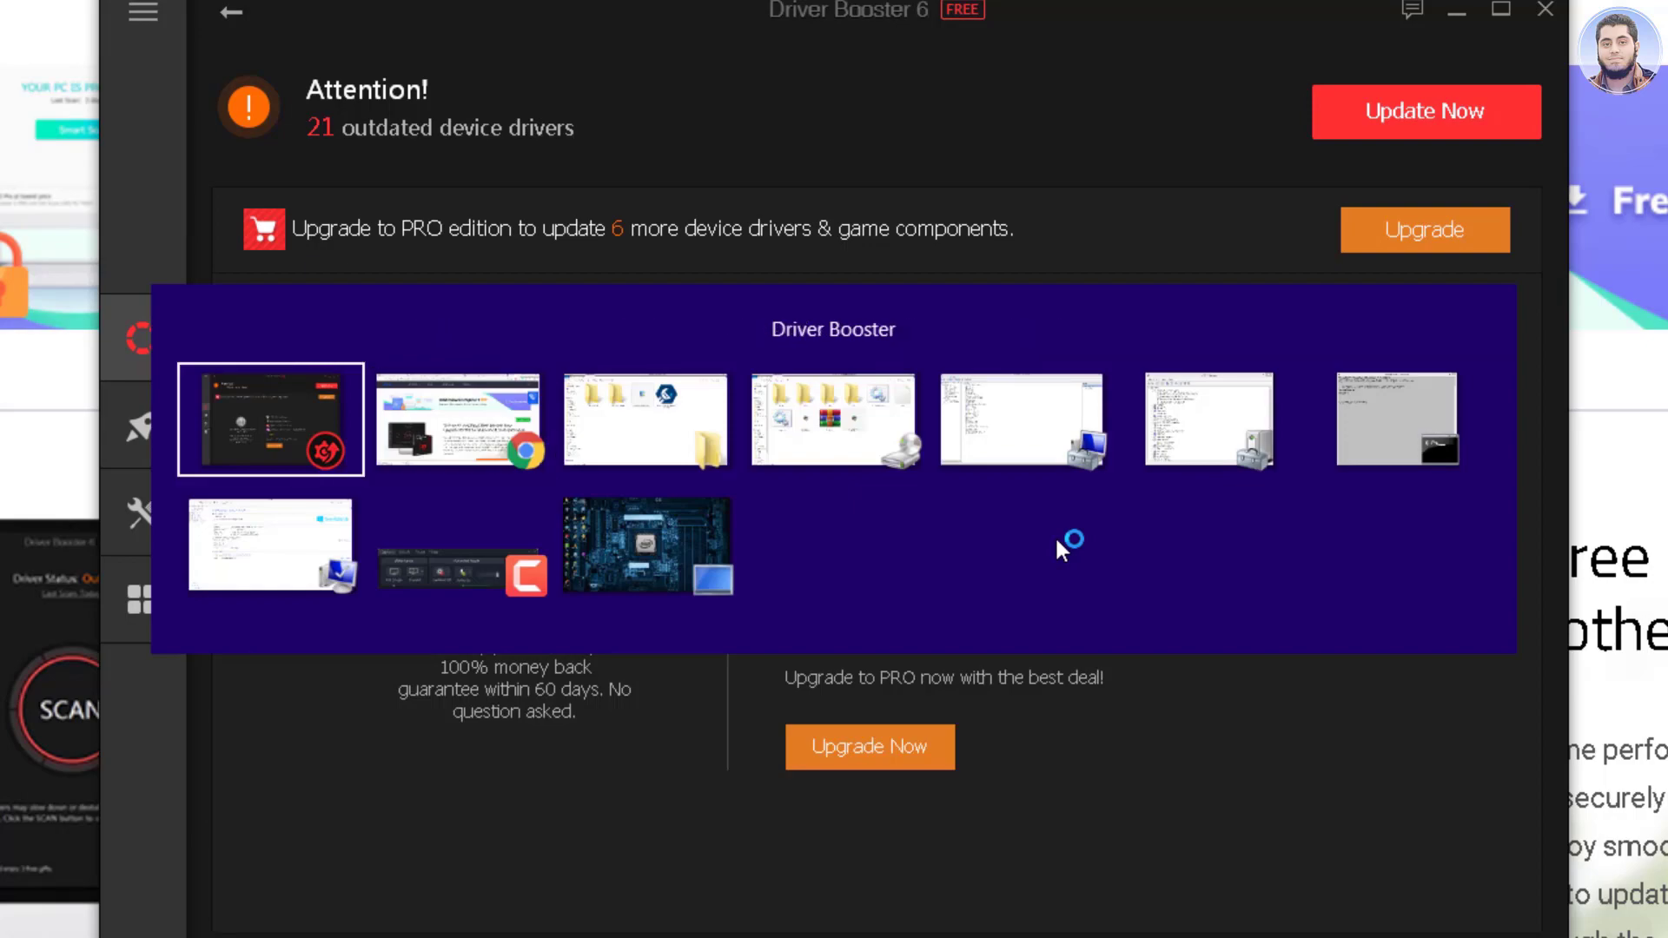
{"action": "key", "text": "alt+Tab"}
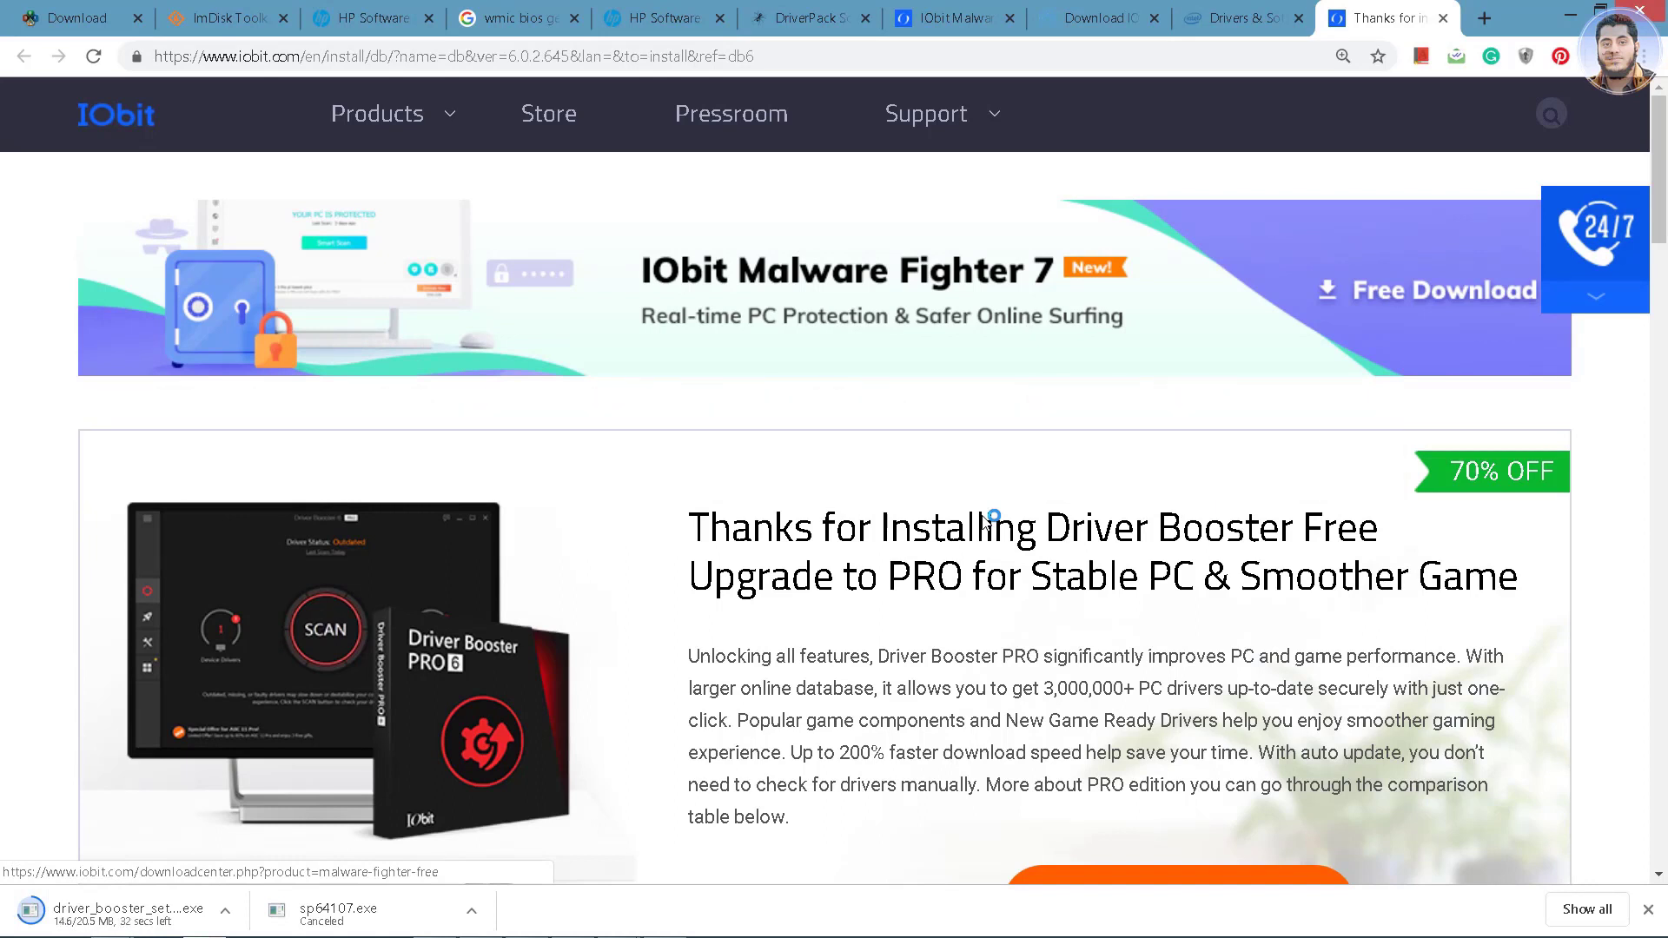
- Open the automatic driver update page in Intel's download center and download the Intel Driver & Support Assistant
{"action": "left_click", "coordinate": [1238, 18]}
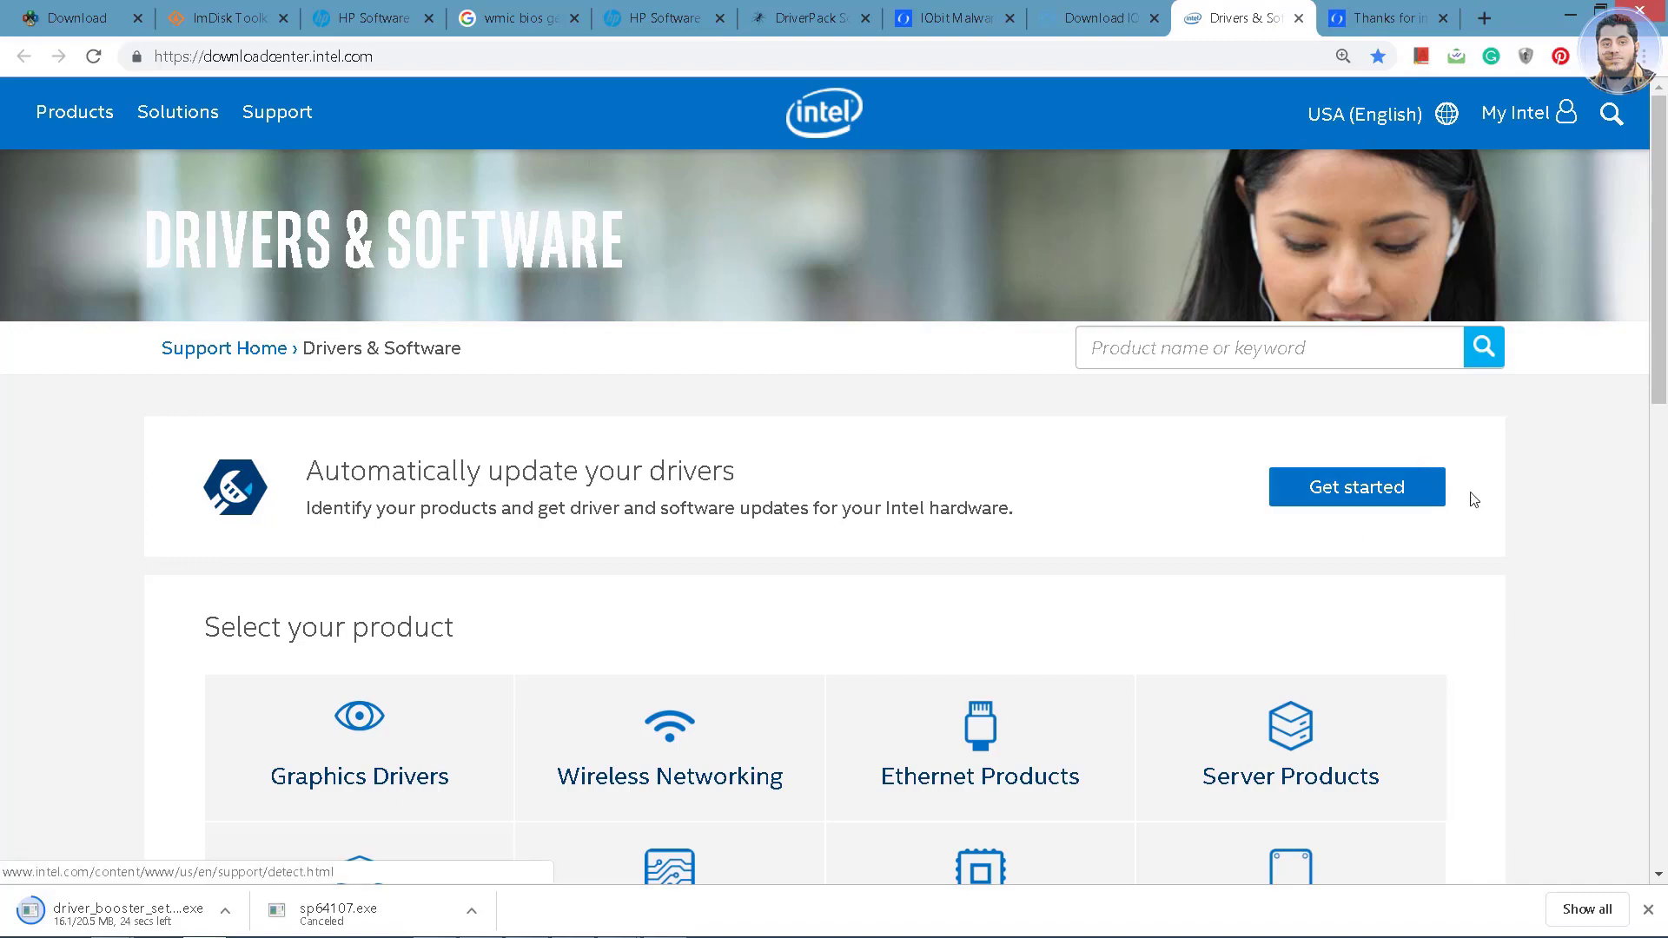
{"action": "key", "text": "ctrl+equal"}
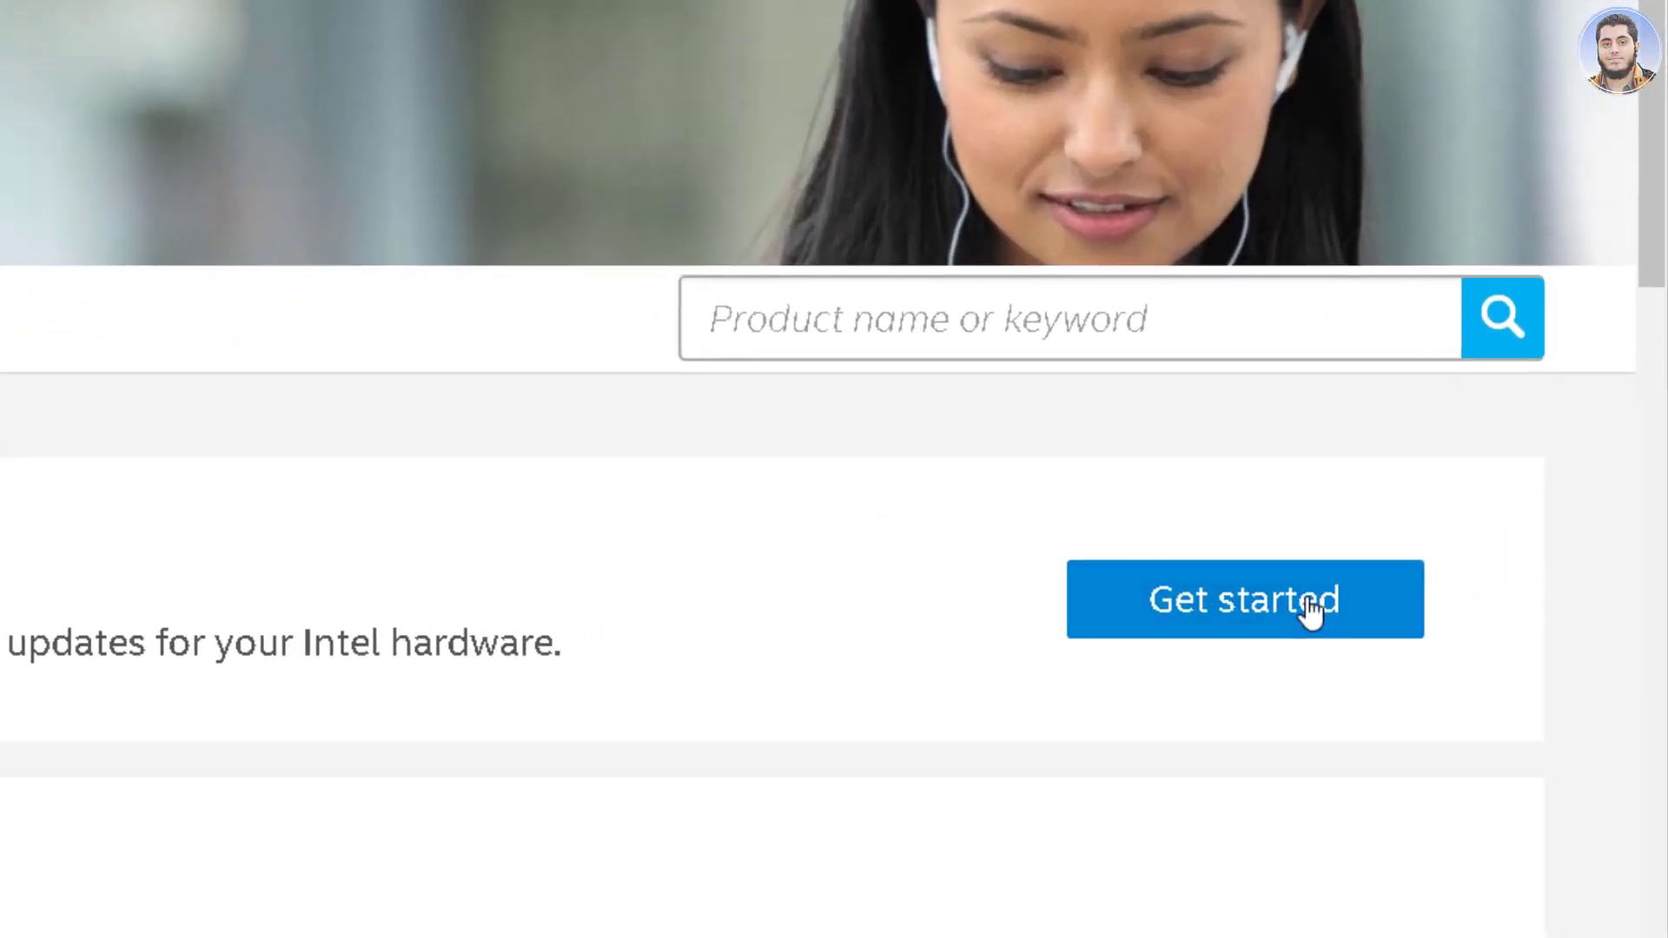
{"action": "left_click", "coordinate": [1310, 608]}
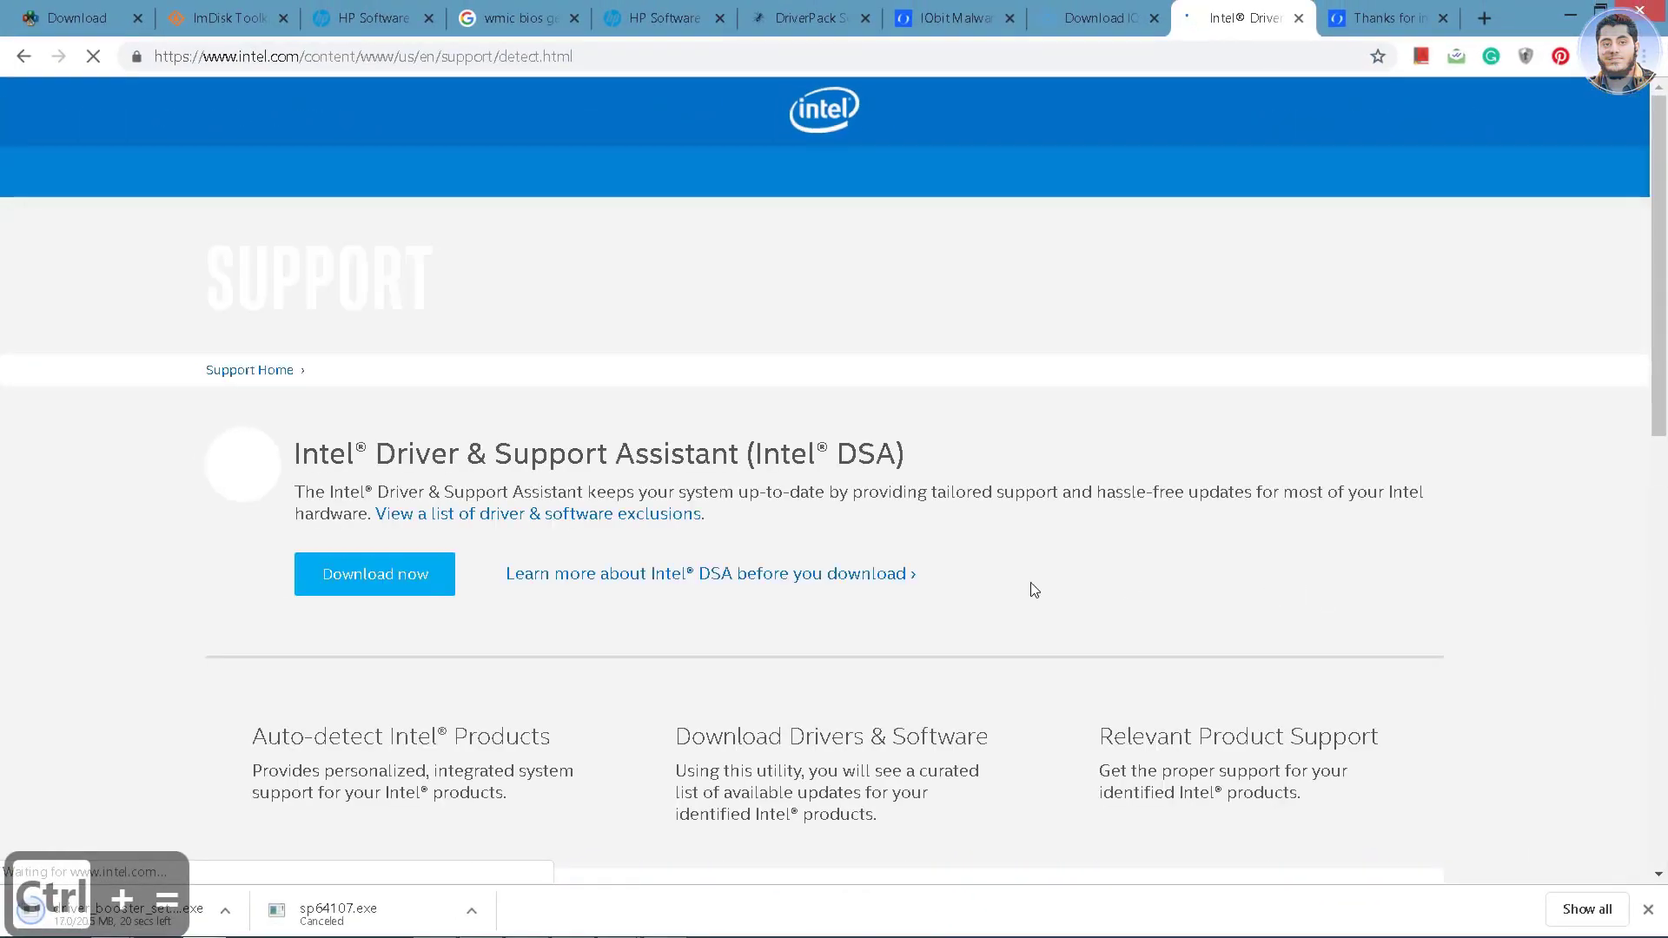
{"action": "left_click", "coordinate": [361, 575]}
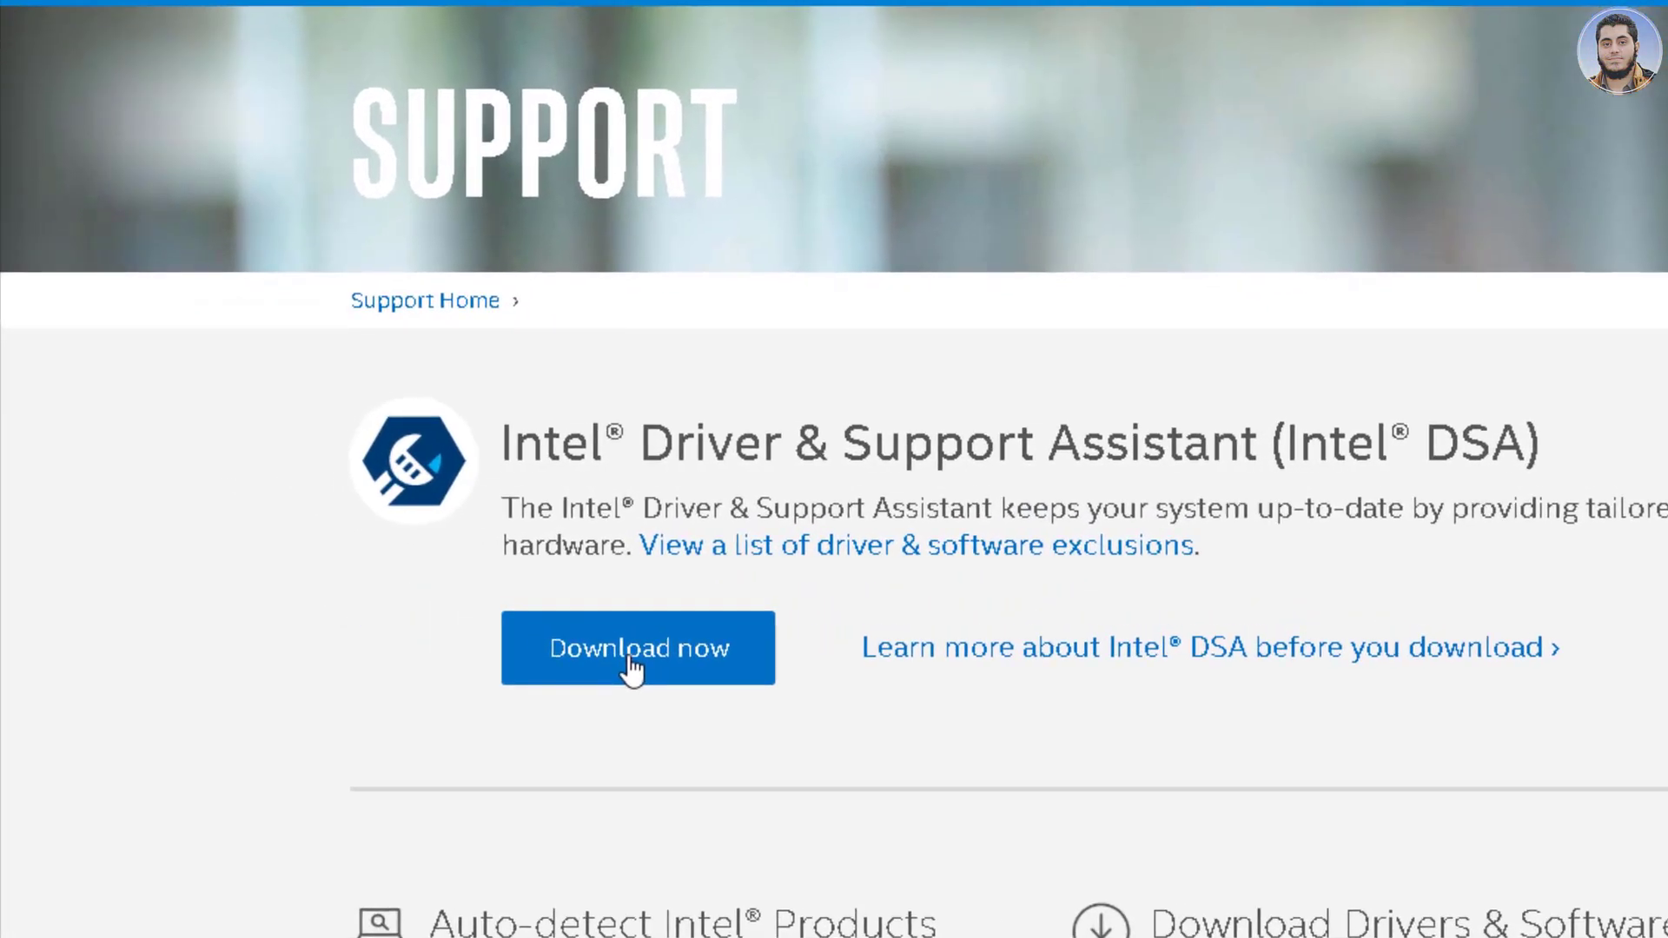
{"action": "left_click", "coordinate": [632, 659]}
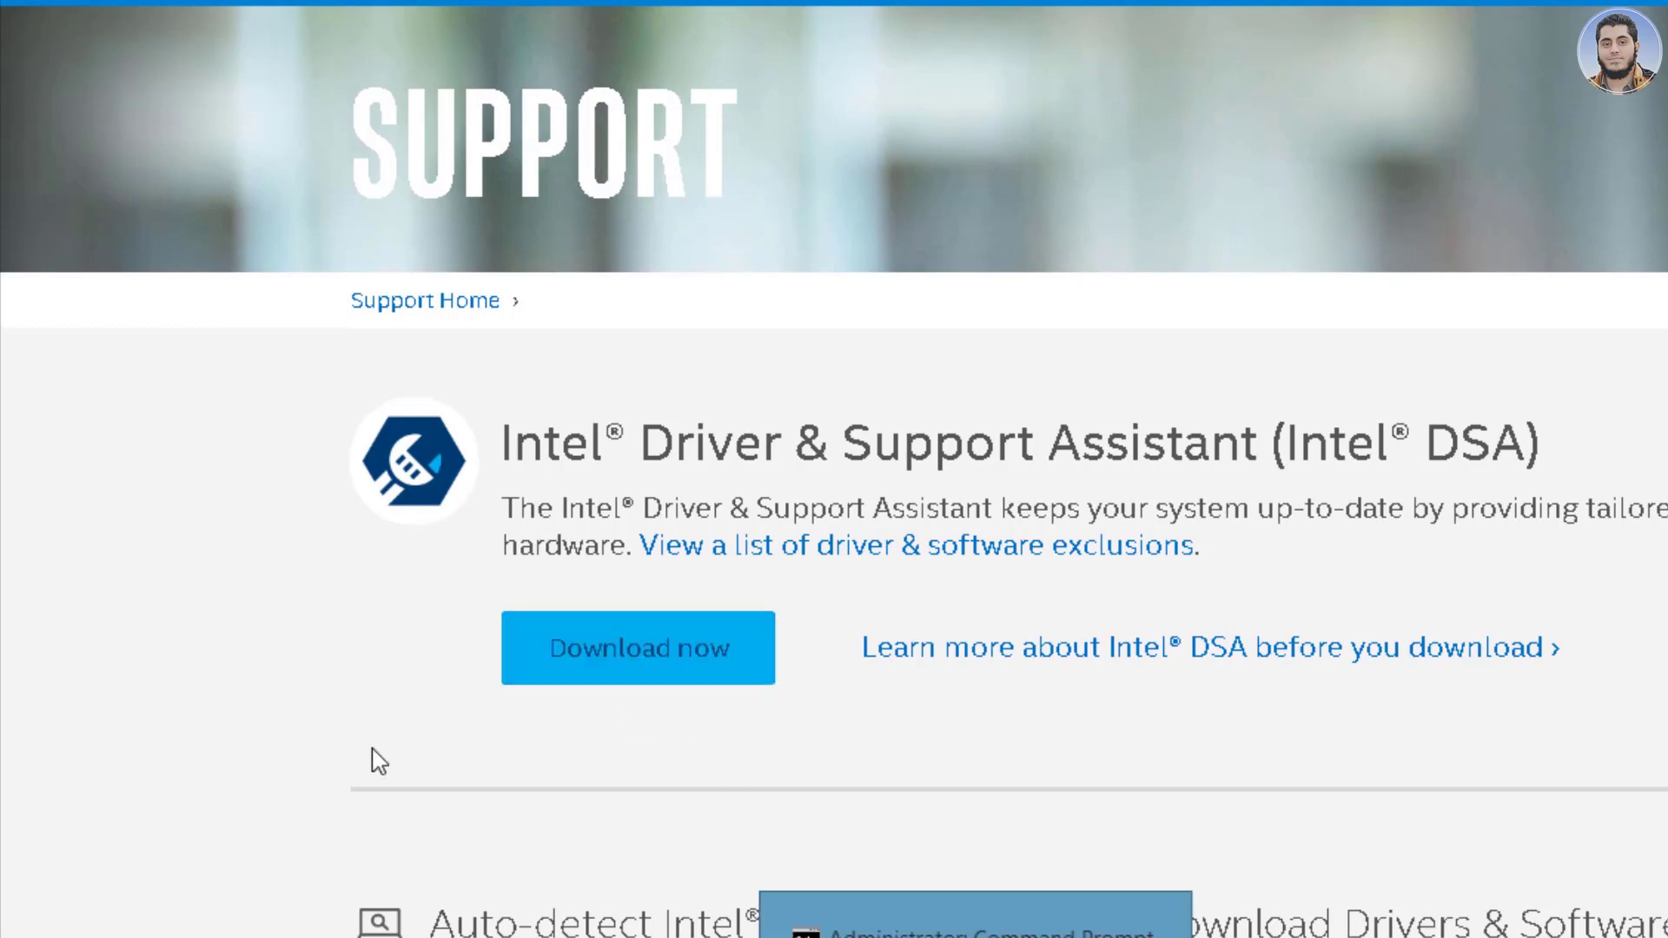
- Cancel the Intel Driver and Support Assistant download and the Driver Booster setup download
{"action": "scroll", "coordinate": [368, 819], "scroll_direction": "down", "scroll_amount": 2}
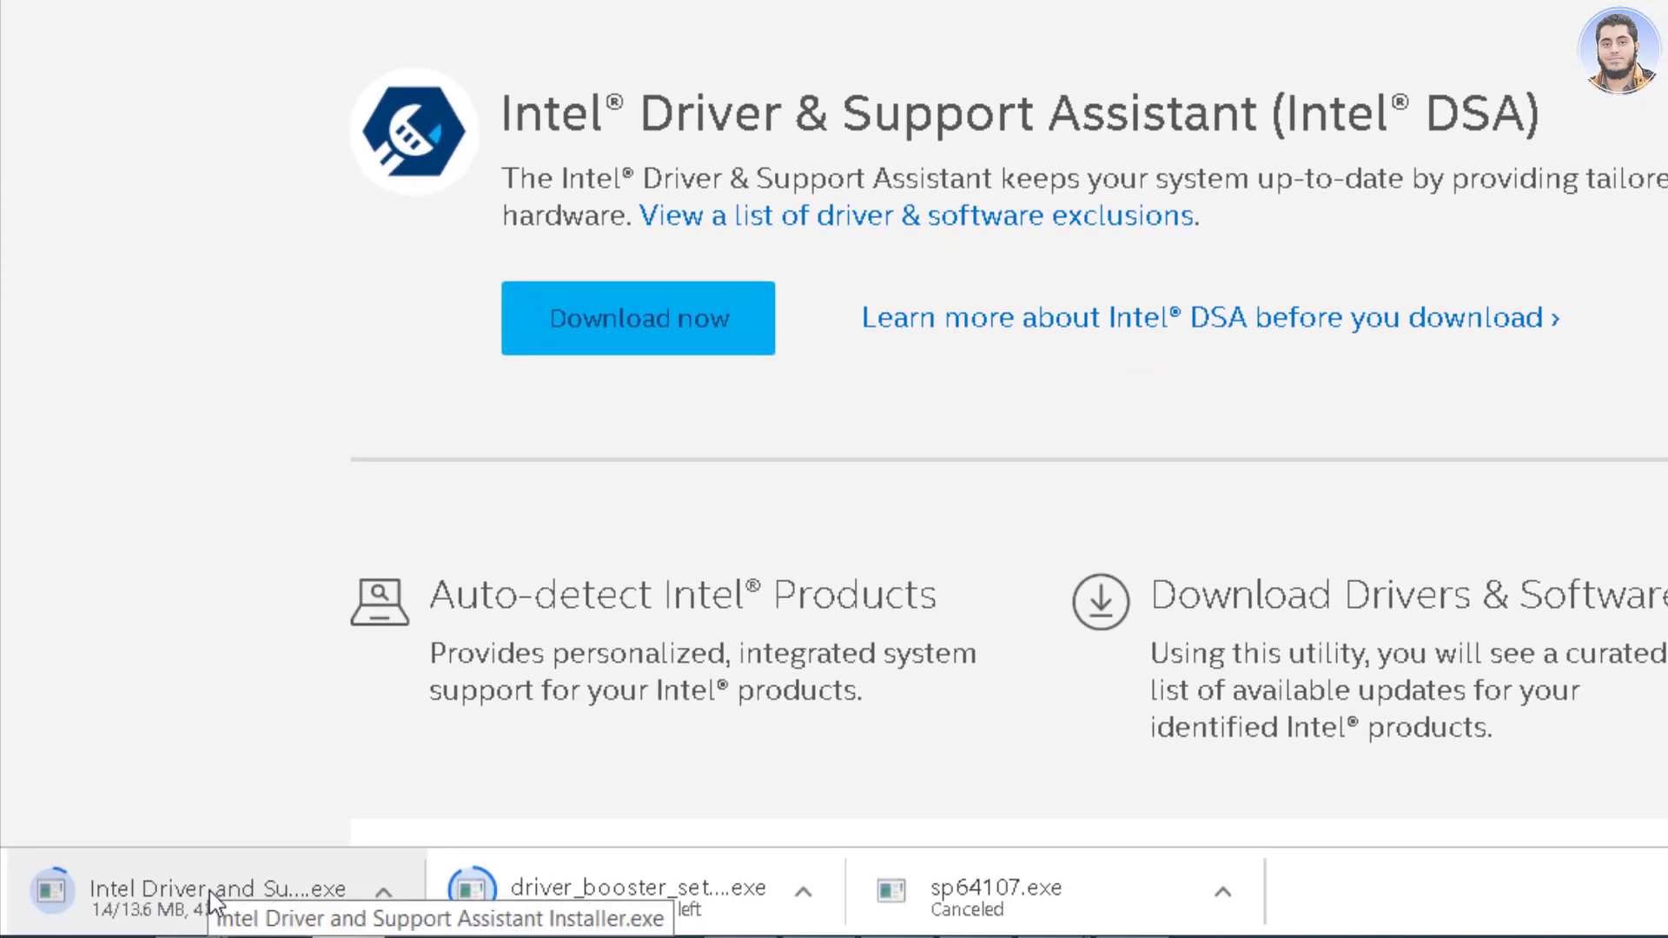
{"action": "right_click", "coordinate": [217, 890]}
{"action": "left_click", "coordinate": [246, 863]}
{"action": "right_click", "coordinate": [454, 886]}
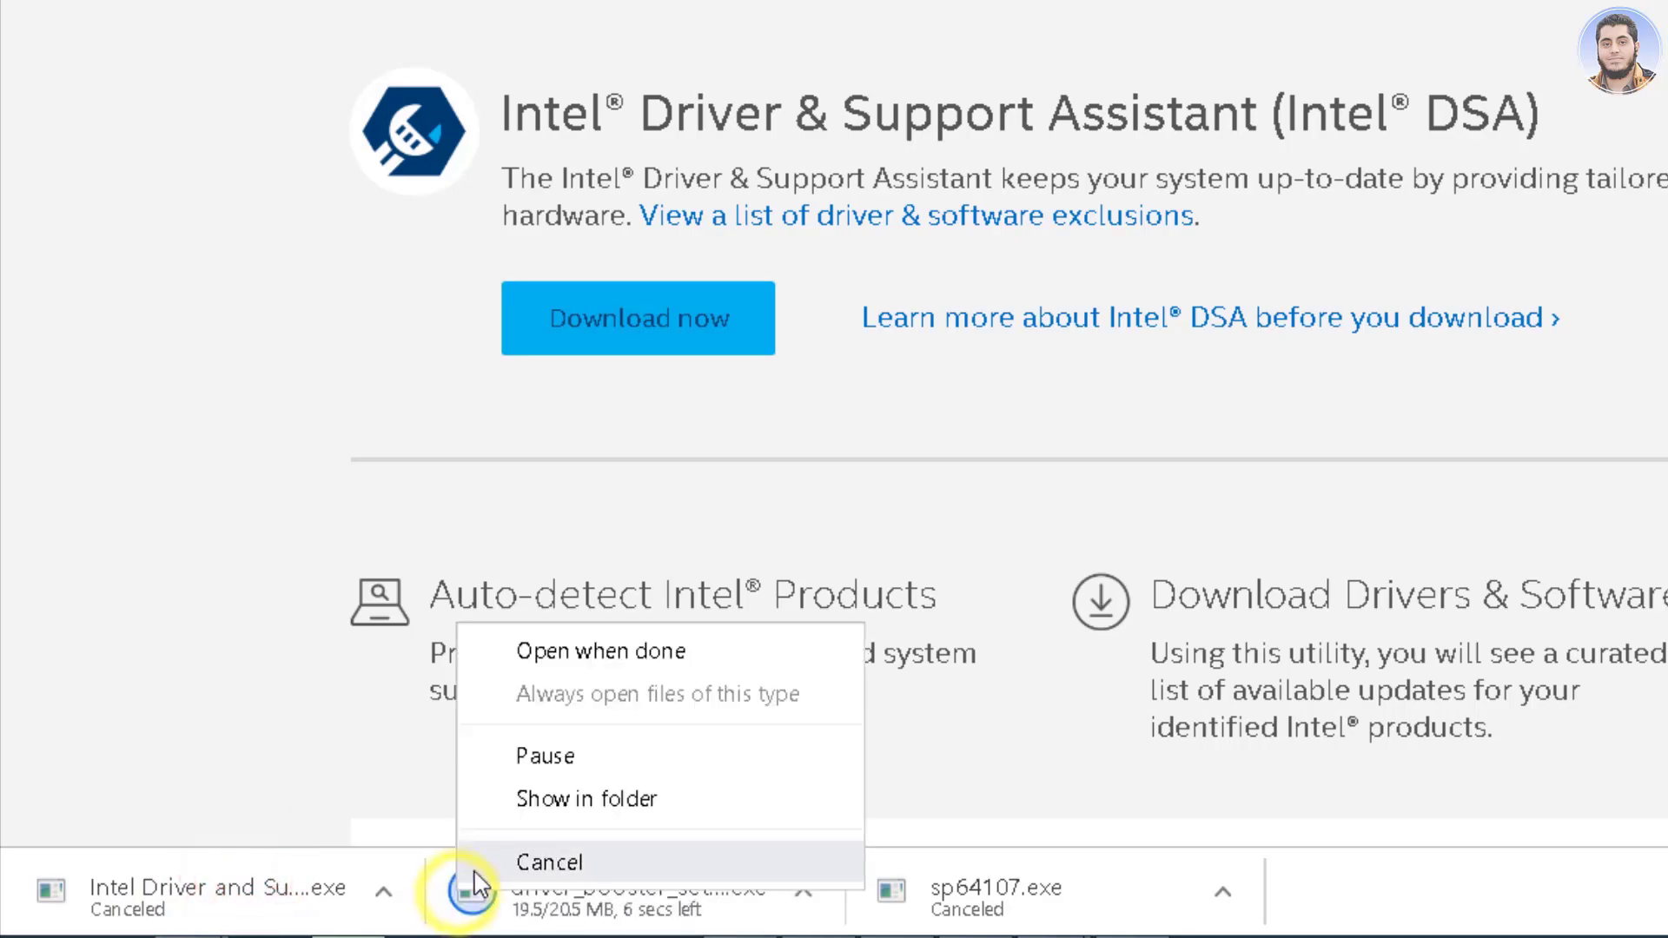
{"action": "left_click", "coordinate": [456, 868]}
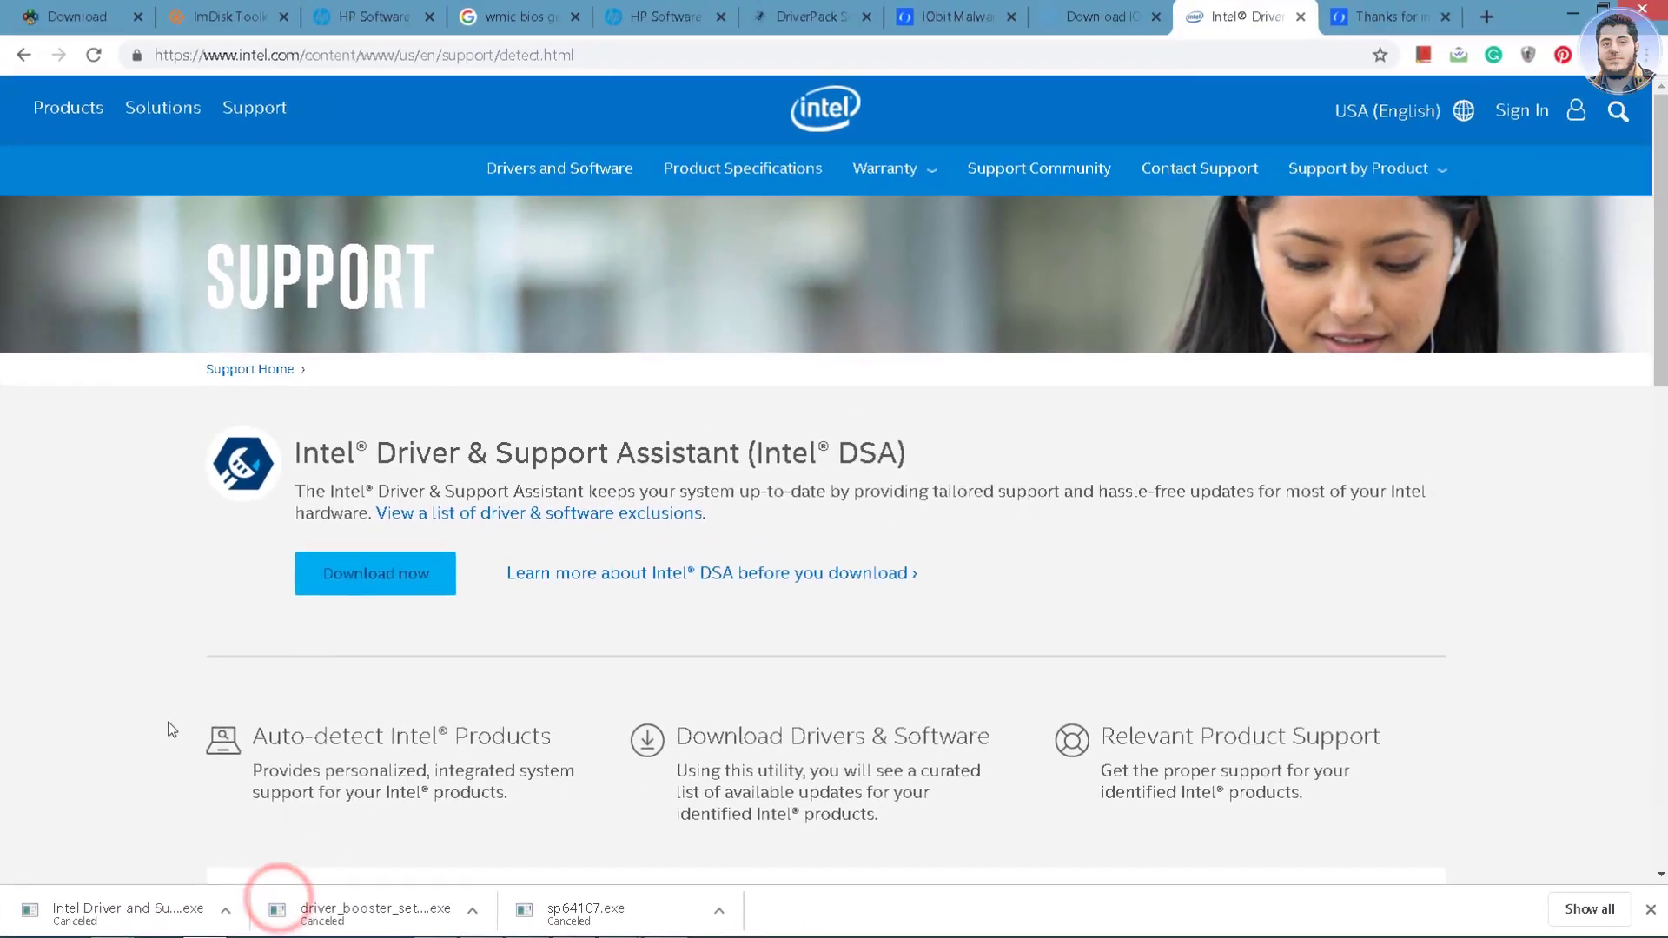
- Switch to the .drivers_for_anymachine folder in File Explorer and run Intel Driver and Support Assistant Installer.exe
{"action": "key", "text": "alt+Tab"}
{"action": "key", "text": "alt+Tab"}
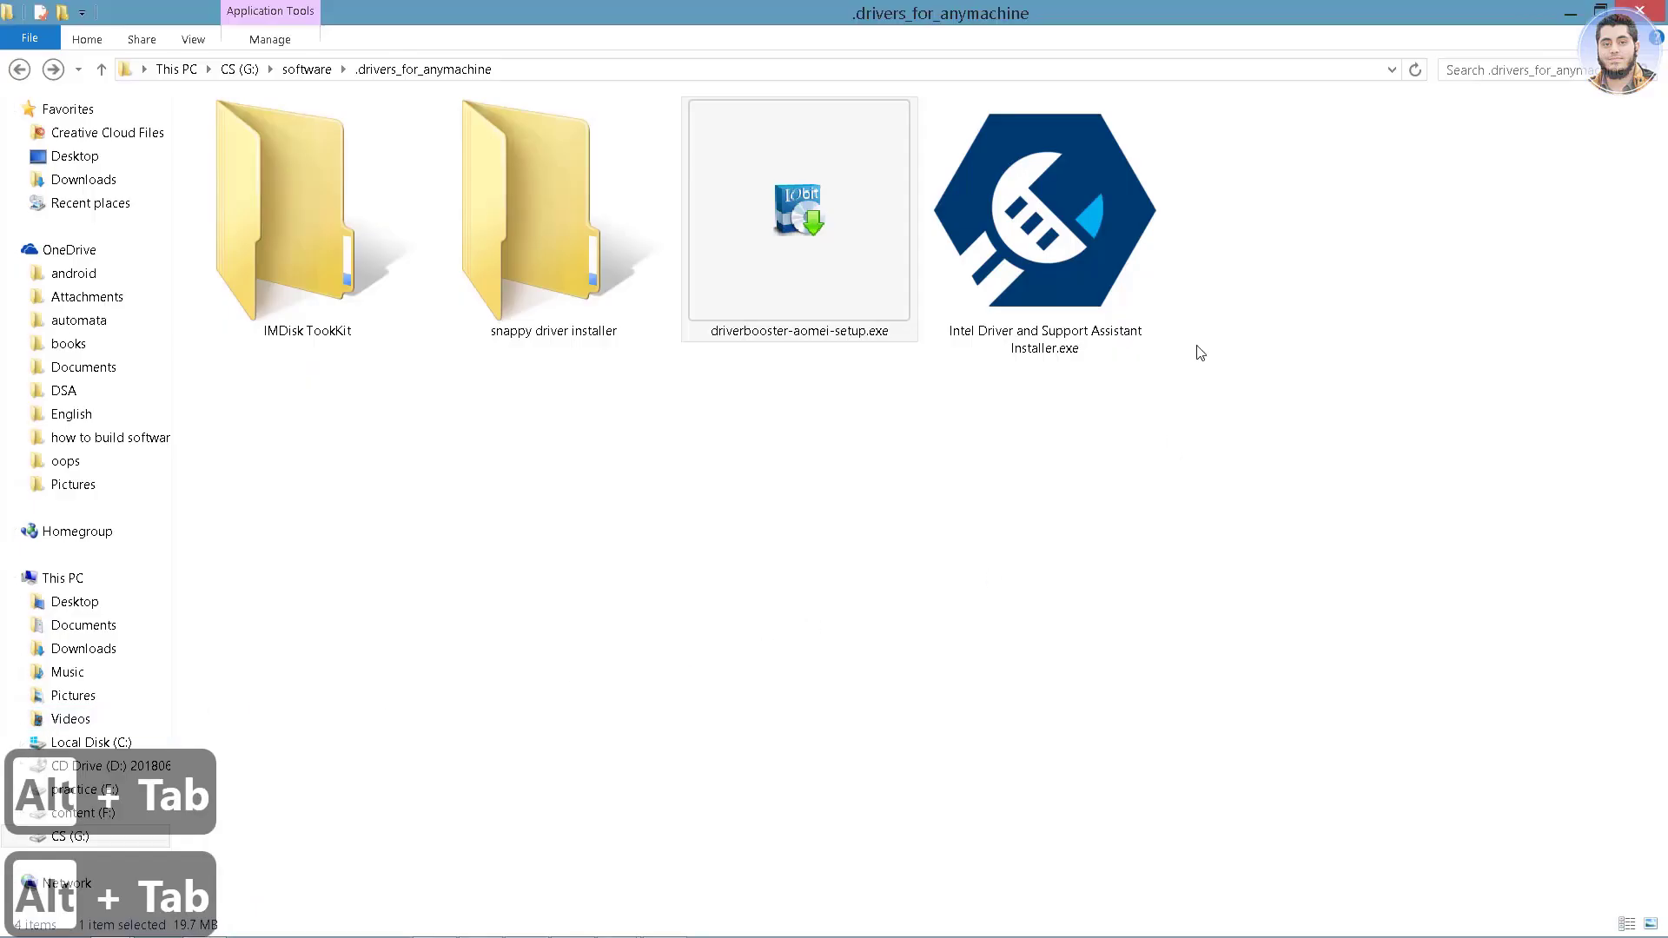
{"action": "left_click", "coordinate": [1103, 148]}
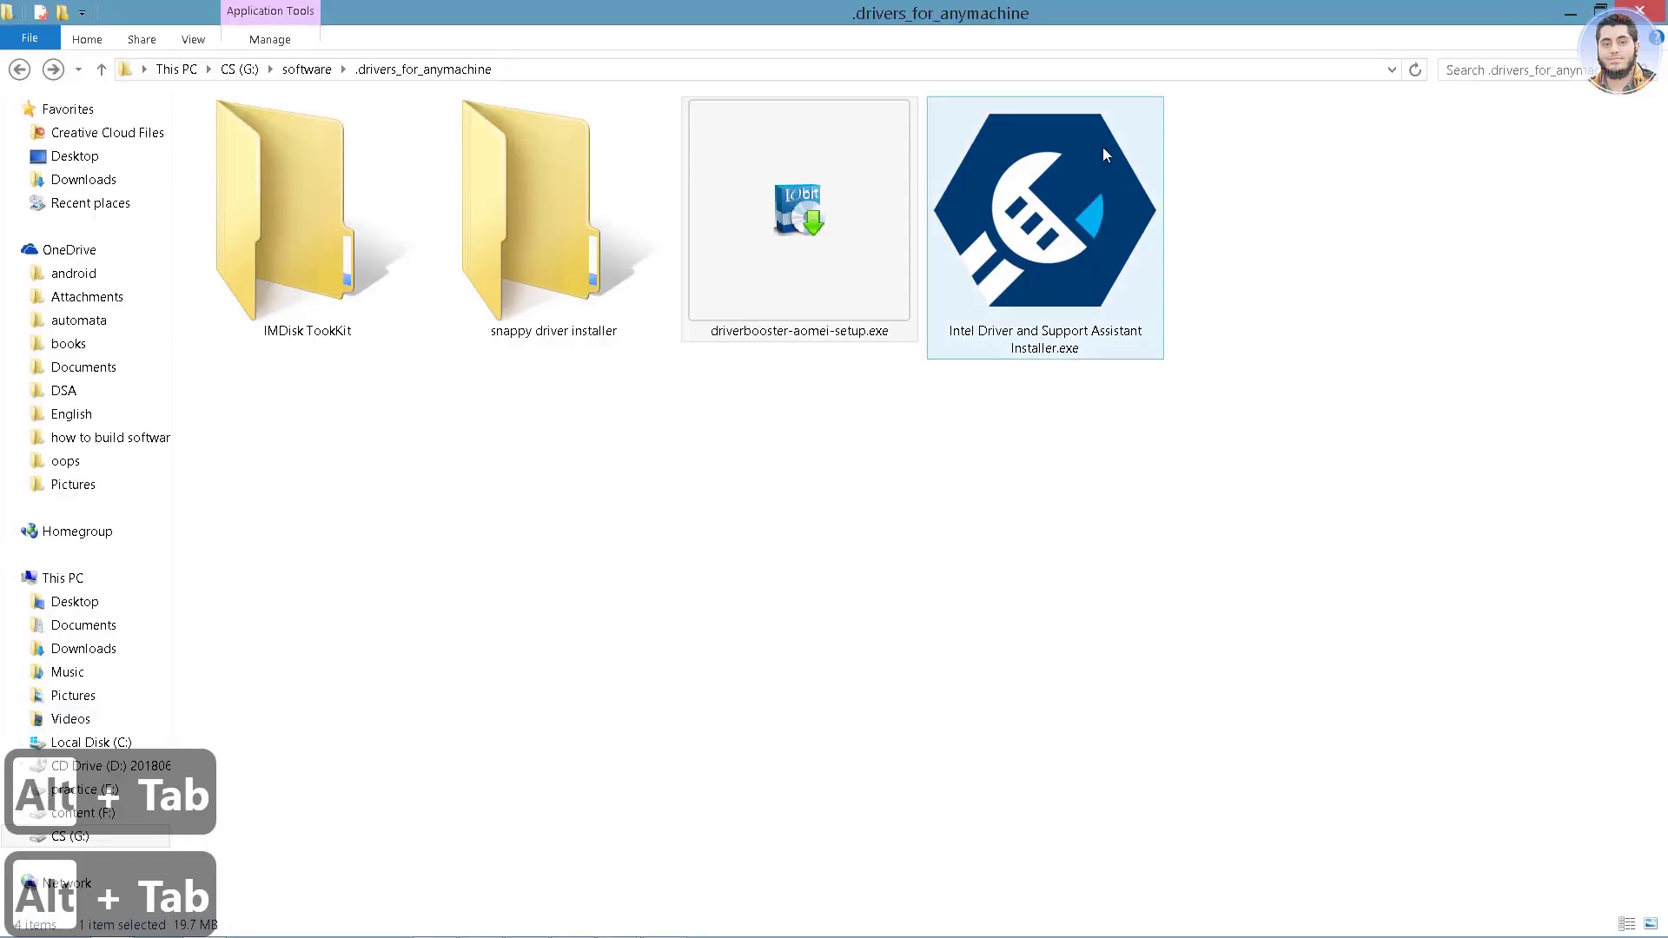
{"action": "right_click", "coordinate": [1087, 202]}
{"action": "left_click", "coordinate": [1133, 217]}
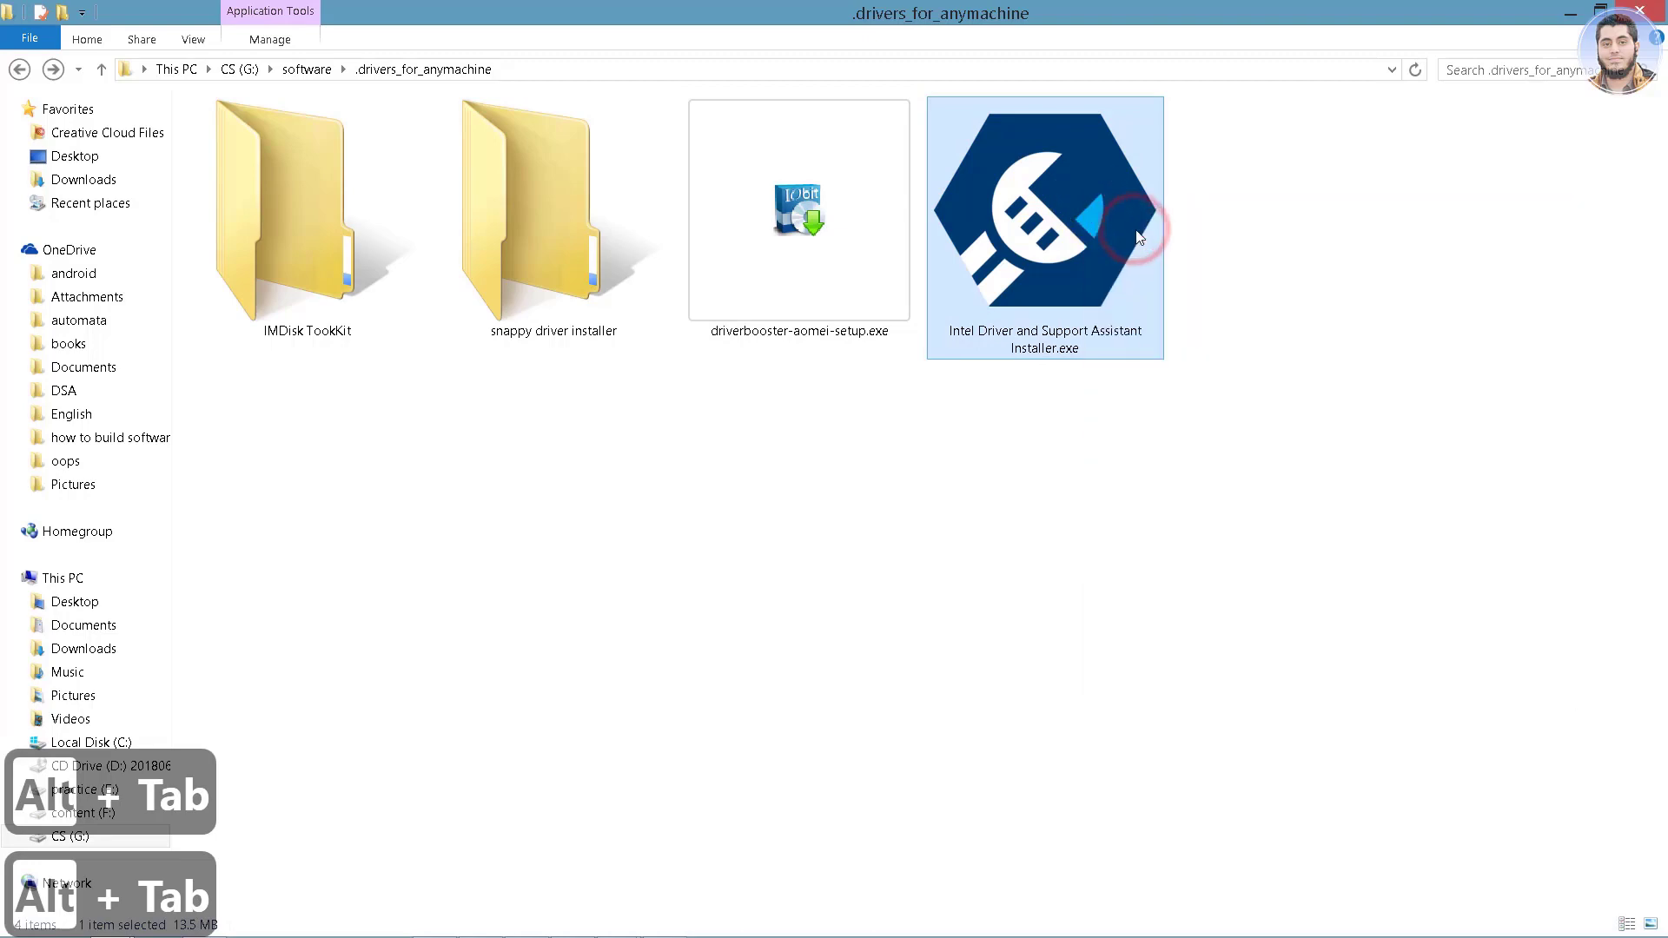
- Agree to the license terms and start installing Intel Driver & Support Assistant
{"action": "key", "text": "space"}
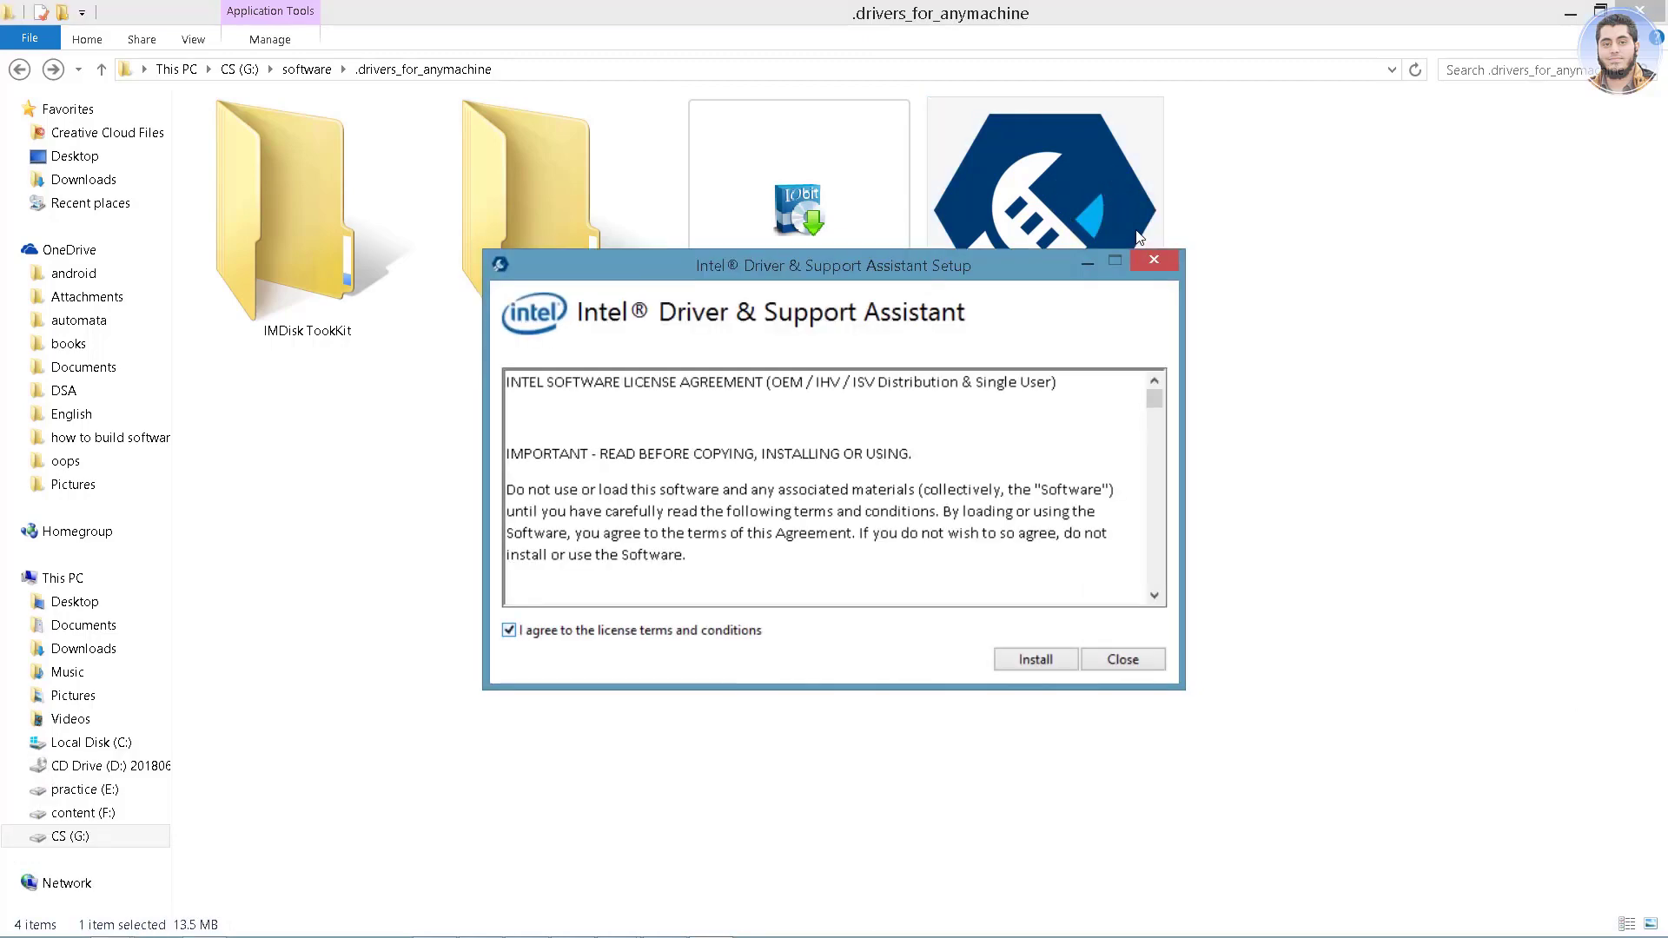
{"action": "key", "text": "Tab"}
{"action": "key", "text": "Return"}
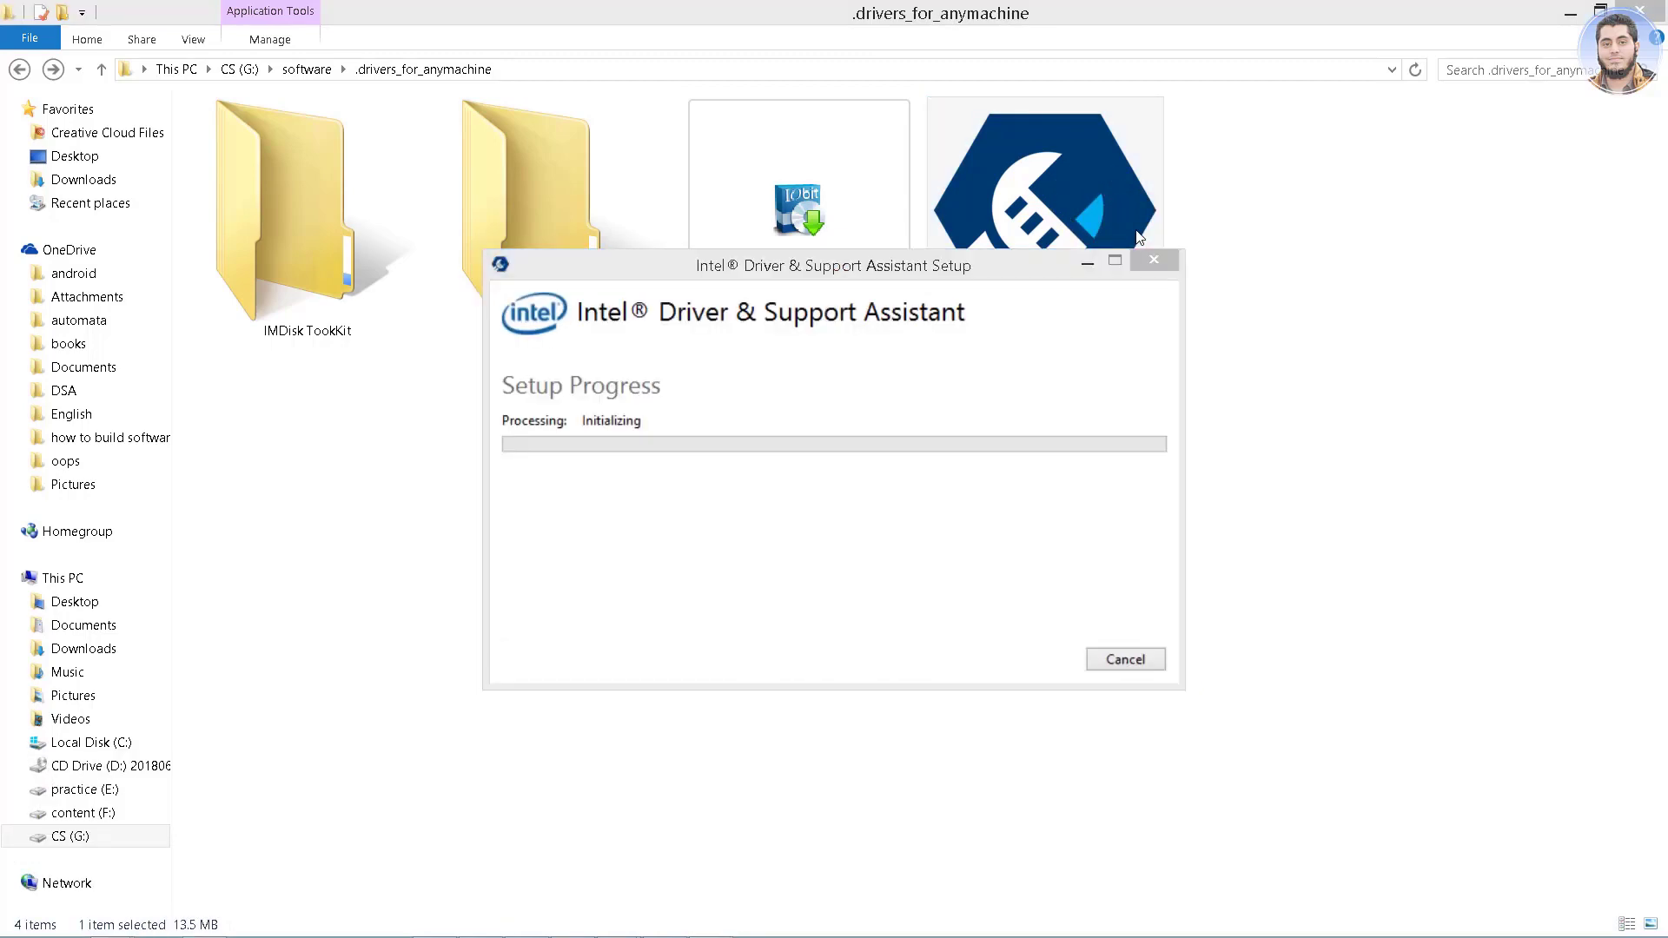
- Switch to the Intel support page in Chrome, return to the setup window and launch Intel Driver & Support Assistant
{"action": "key", "text": "alt+Tab"}
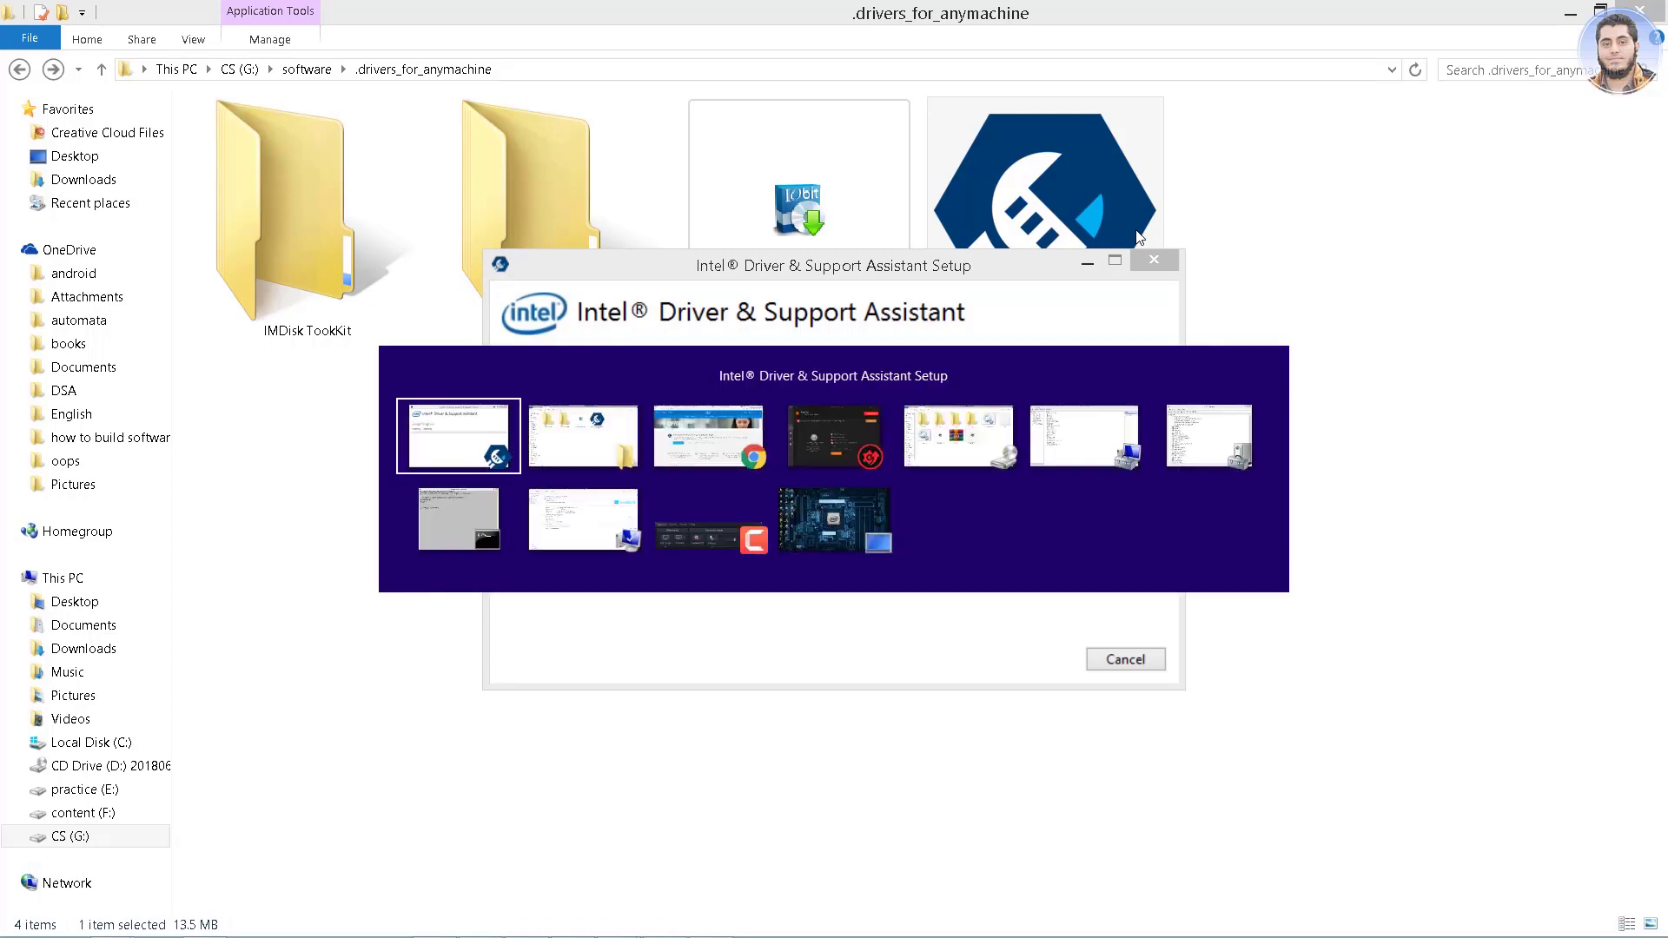
{"action": "key", "text": "alt+Tab"}
{"action": "key", "text": "alt+Tab"}
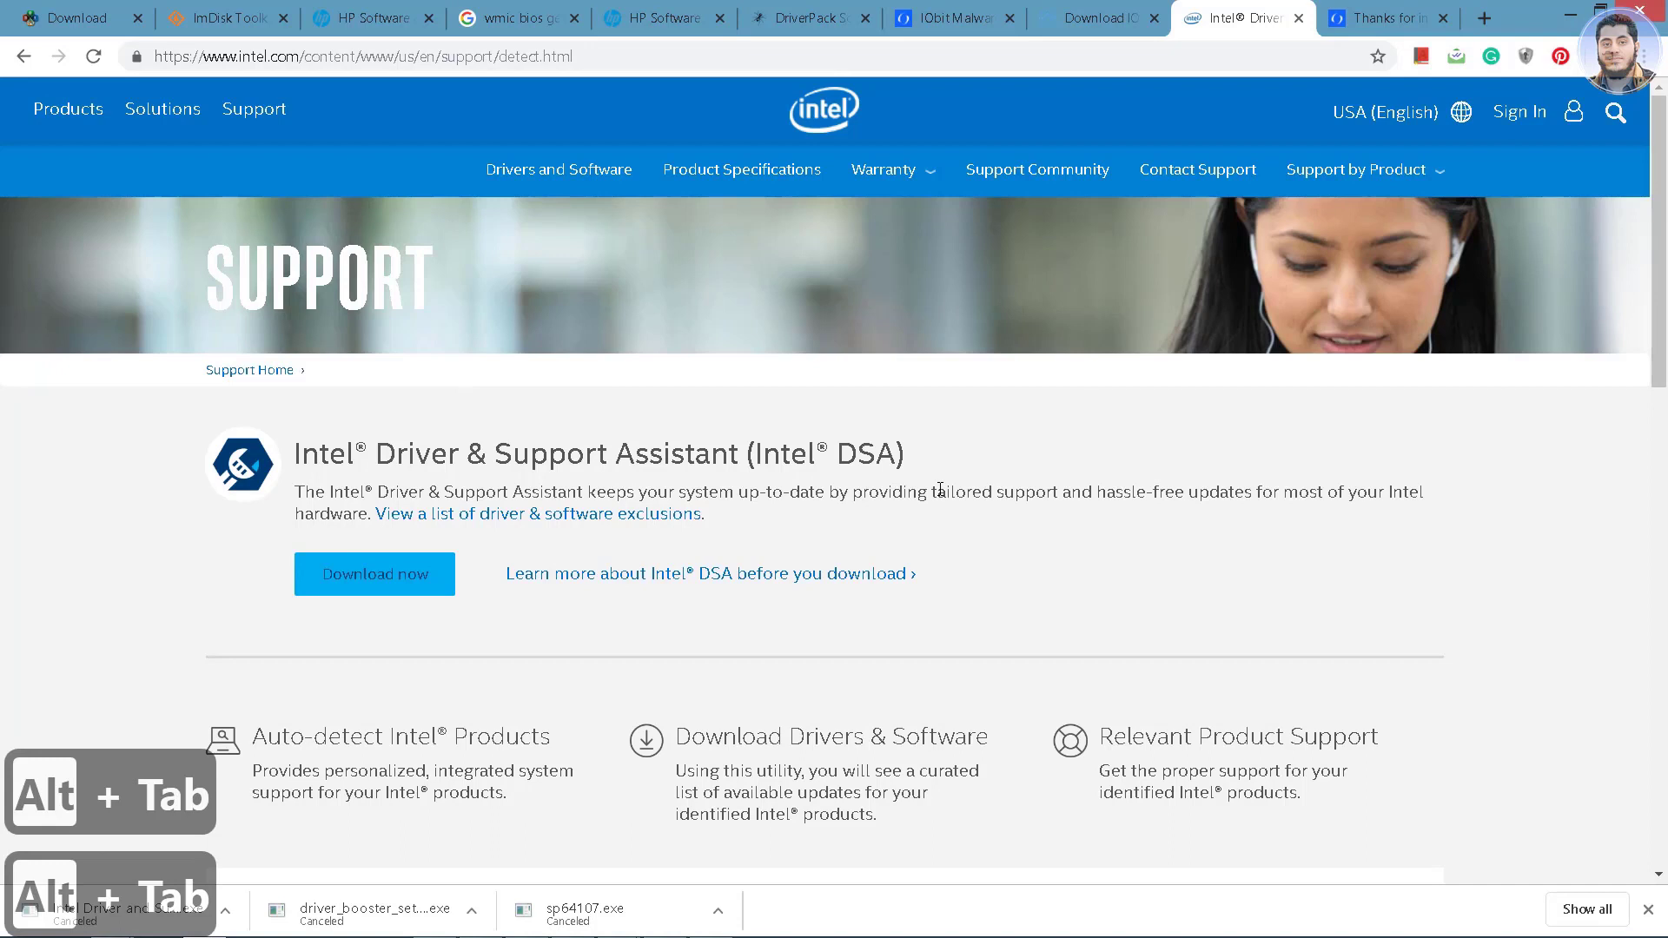
{"action": "key", "text": "alt+Tab"}
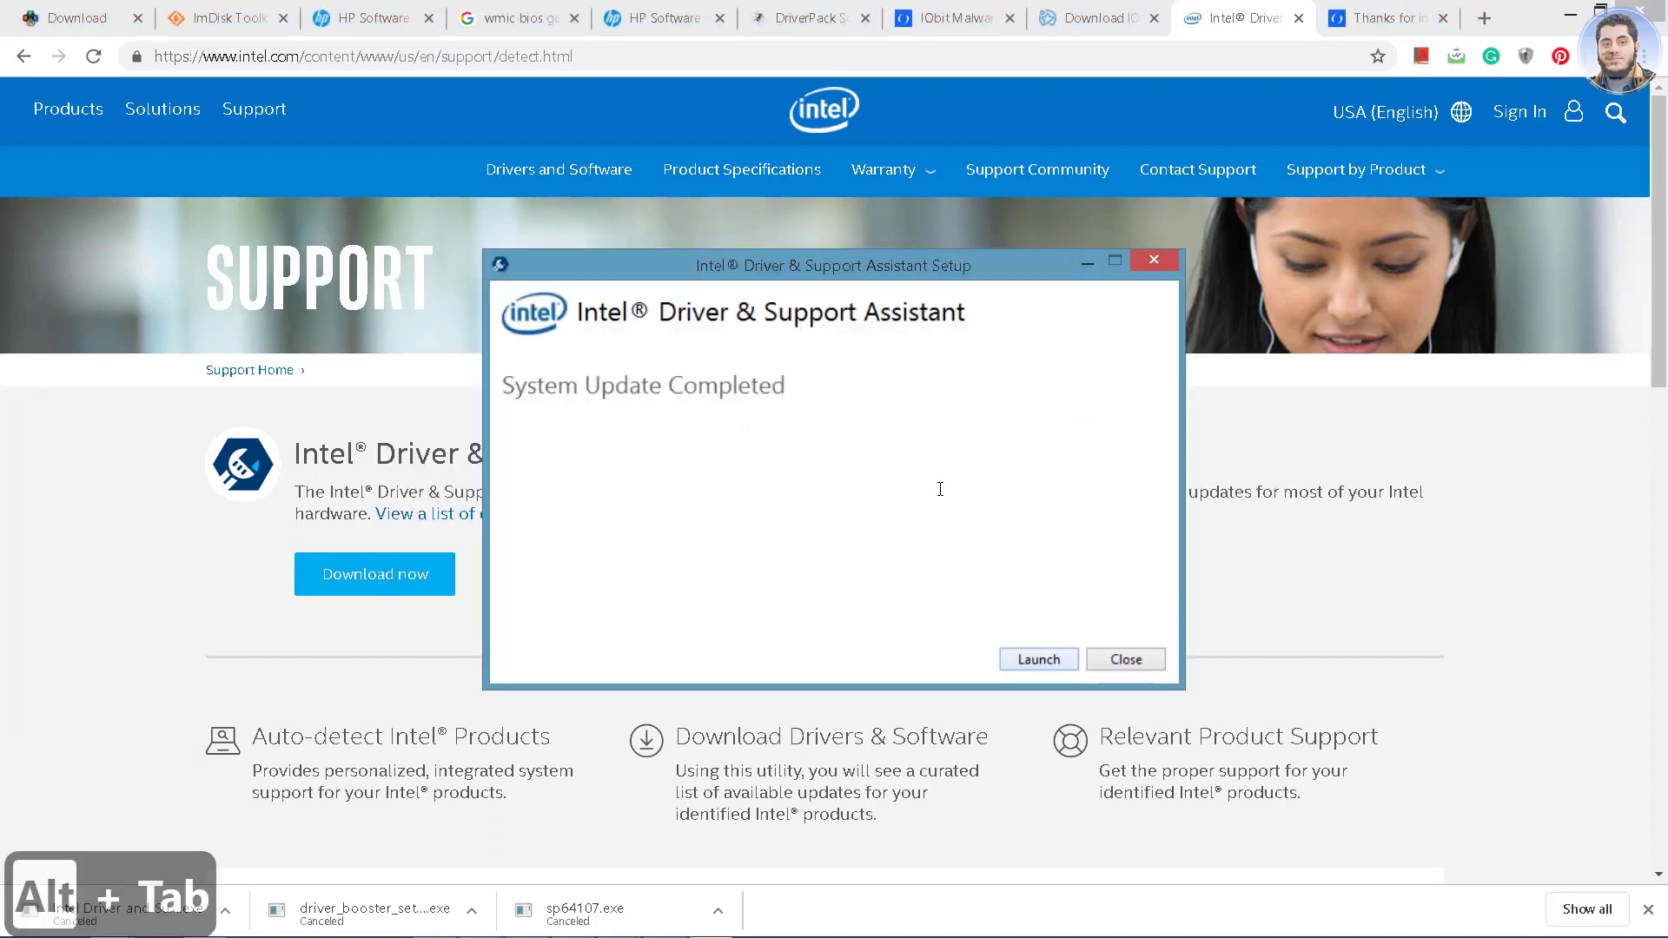
{"action": "key", "text": "Return"}
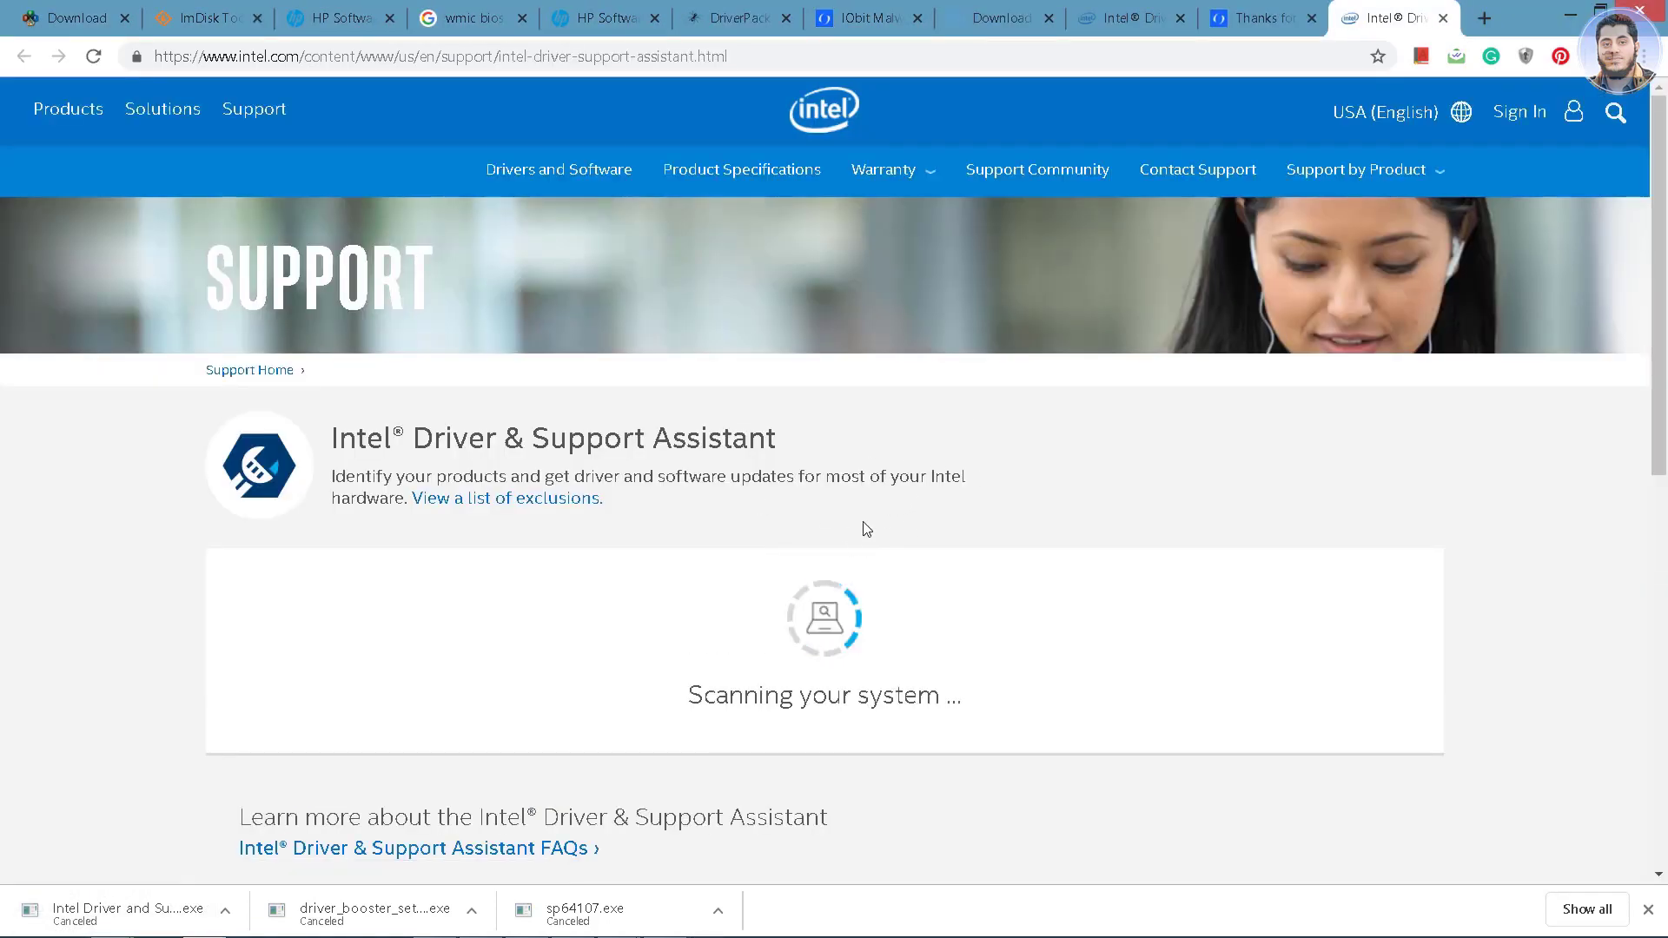
- Examine the Intel Driver & Support Assistant scan results, from the software update status to the detected hardware and storage
{"action": "scroll", "coordinate": [866, 528], "scroll_direction": "down", "scroll_amount": 4}
{"action": "scroll", "coordinate": [866, 528], "scroll_direction": "up", "scroll_amount": 3}
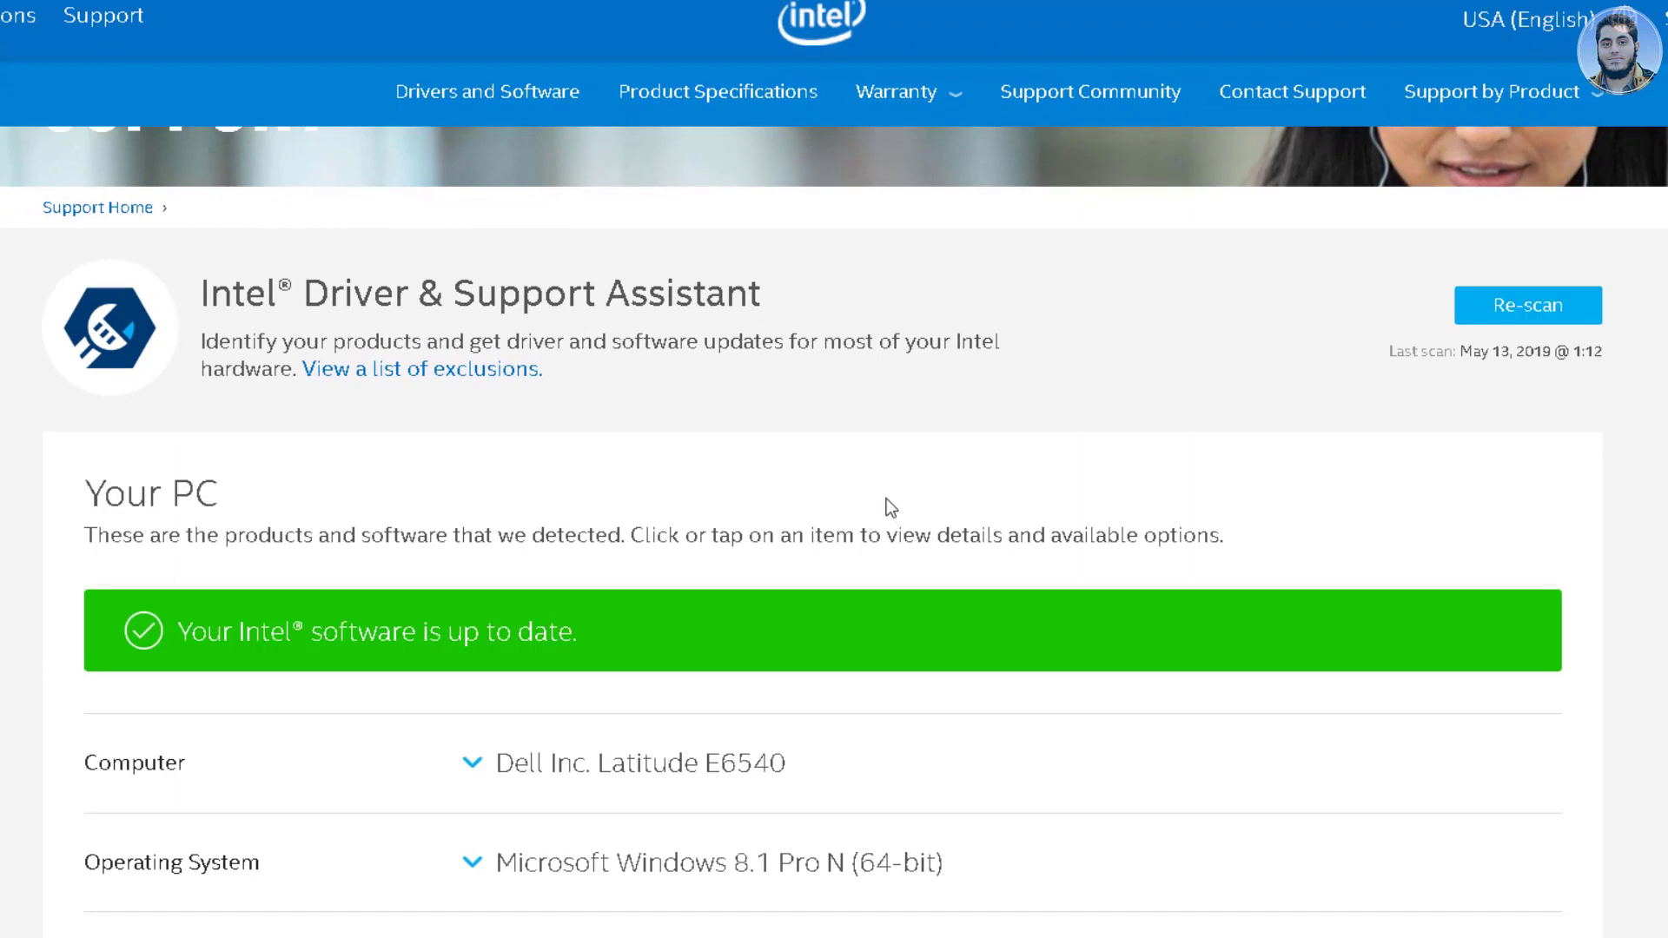
{"action": "scroll", "coordinate": [892, 513], "scroll_direction": "down", "scroll_amount": 14}
{"action": "scroll", "coordinate": [895, 521], "scroll_direction": "up", "scroll_amount": 7}
{"action": "scroll", "coordinate": [911, 473], "scroll_direction": "up", "scroll_amount": 6}
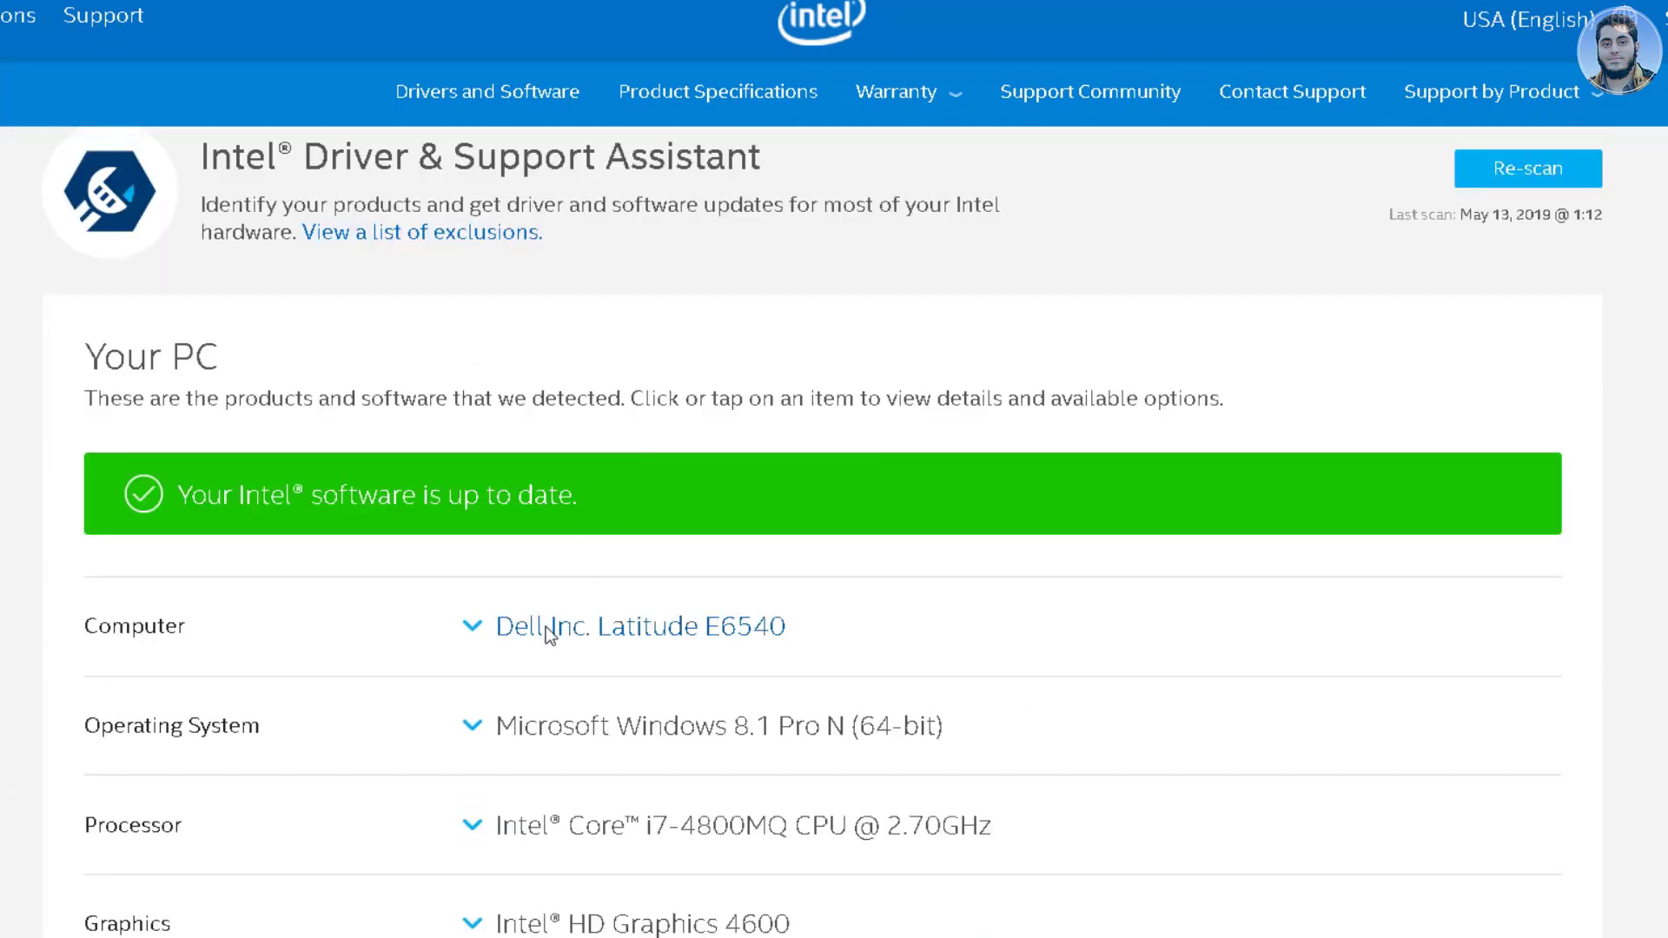
{"action": "scroll", "coordinate": [548, 636], "scroll_direction": "down", "scroll_amount": 7}
{"action": "scroll", "coordinate": [1491, 766], "scroll_direction": "down", "scroll_amount": 2}
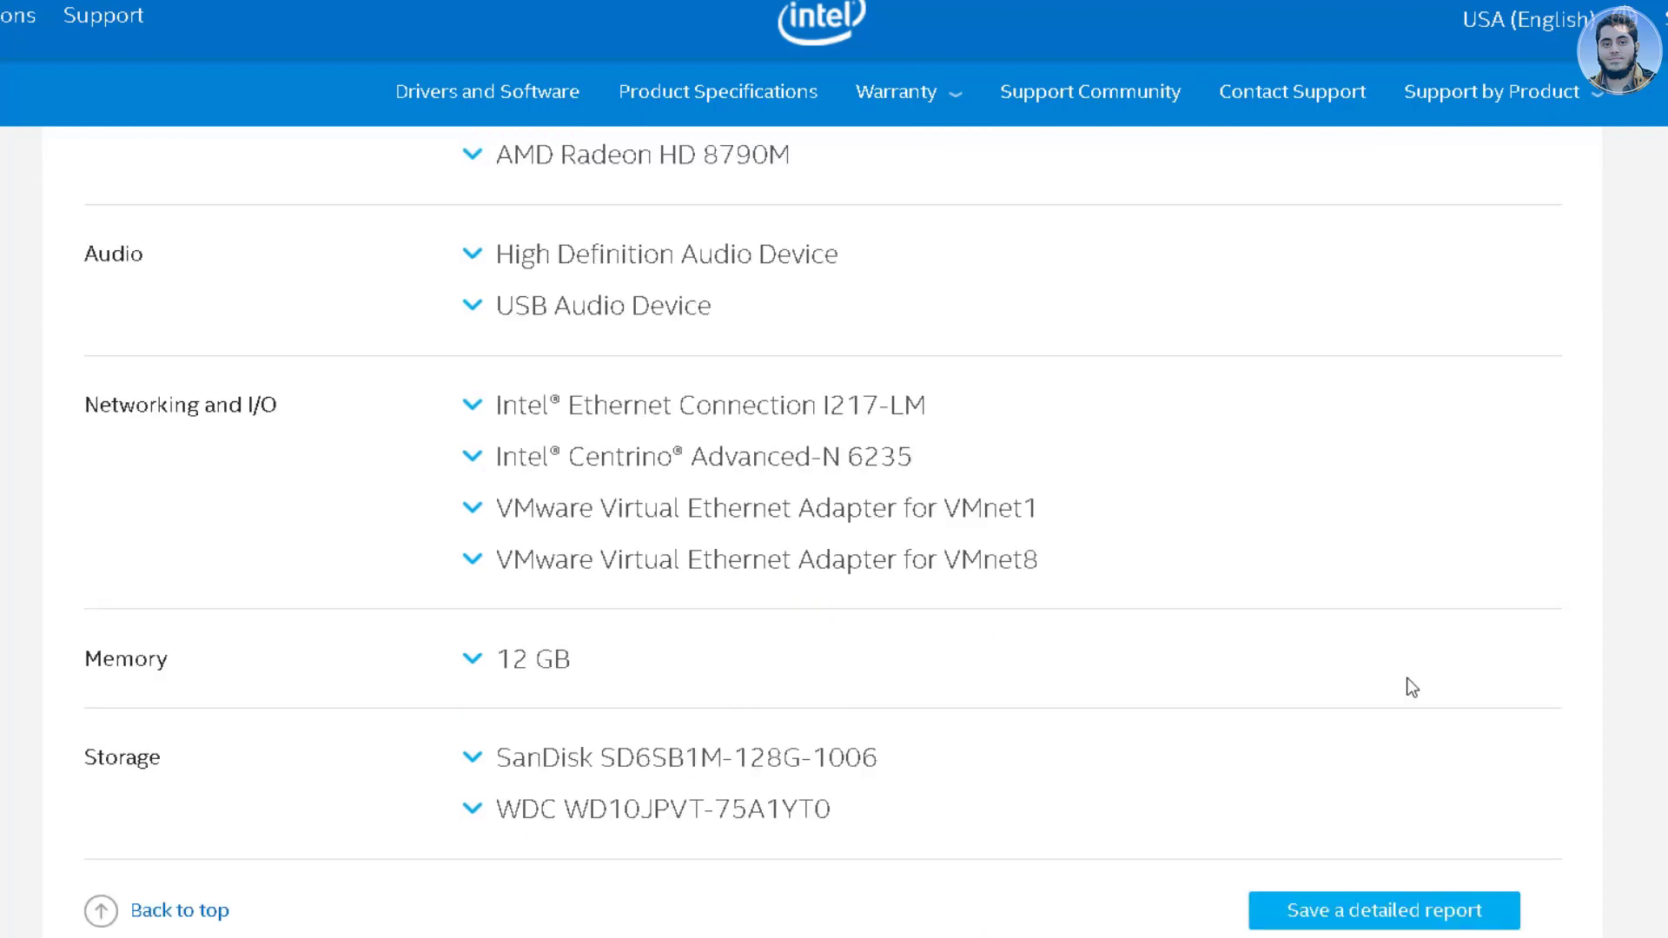
{"action": "scroll", "coordinate": [933, 591], "scroll_direction": "up", "scroll_amount": 9}
{"action": "scroll", "coordinate": [924, 399], "scroll_direction": "up", "scroll_amount": 3}
{"action": "scroll", "coordinate": [722, 468], "scroll_direction": "down", "scroll_amount": 3}
{"action": "scroll", "coordinate": [723, 467], "scroll_direction": "up", "scroll_amount": 3}
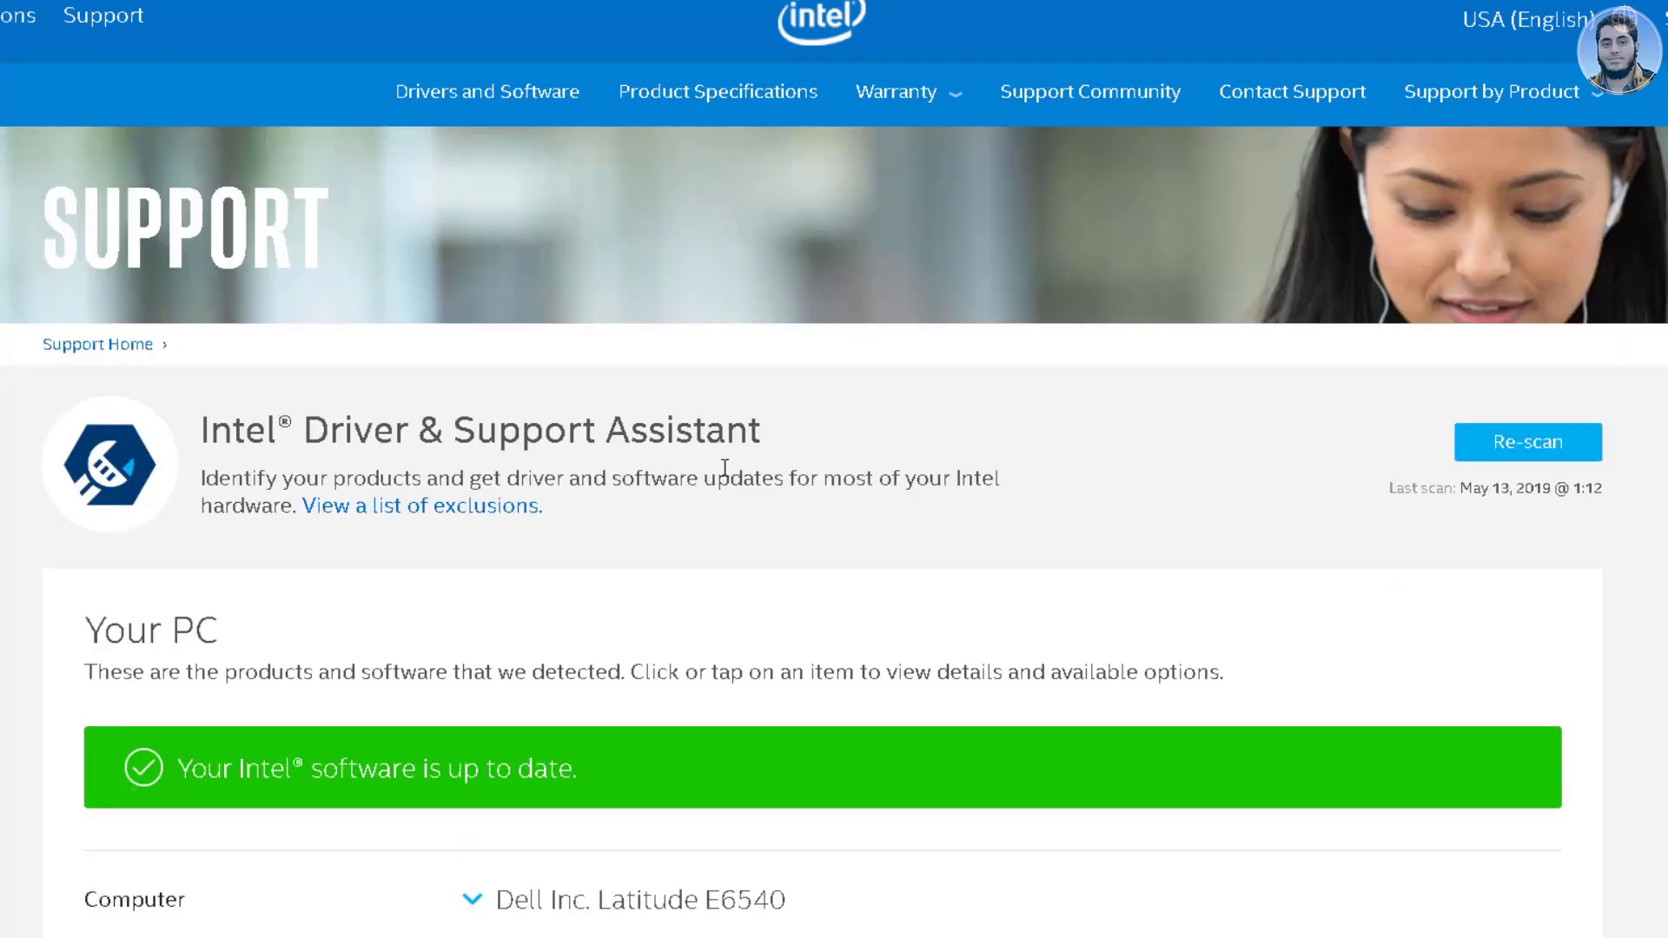